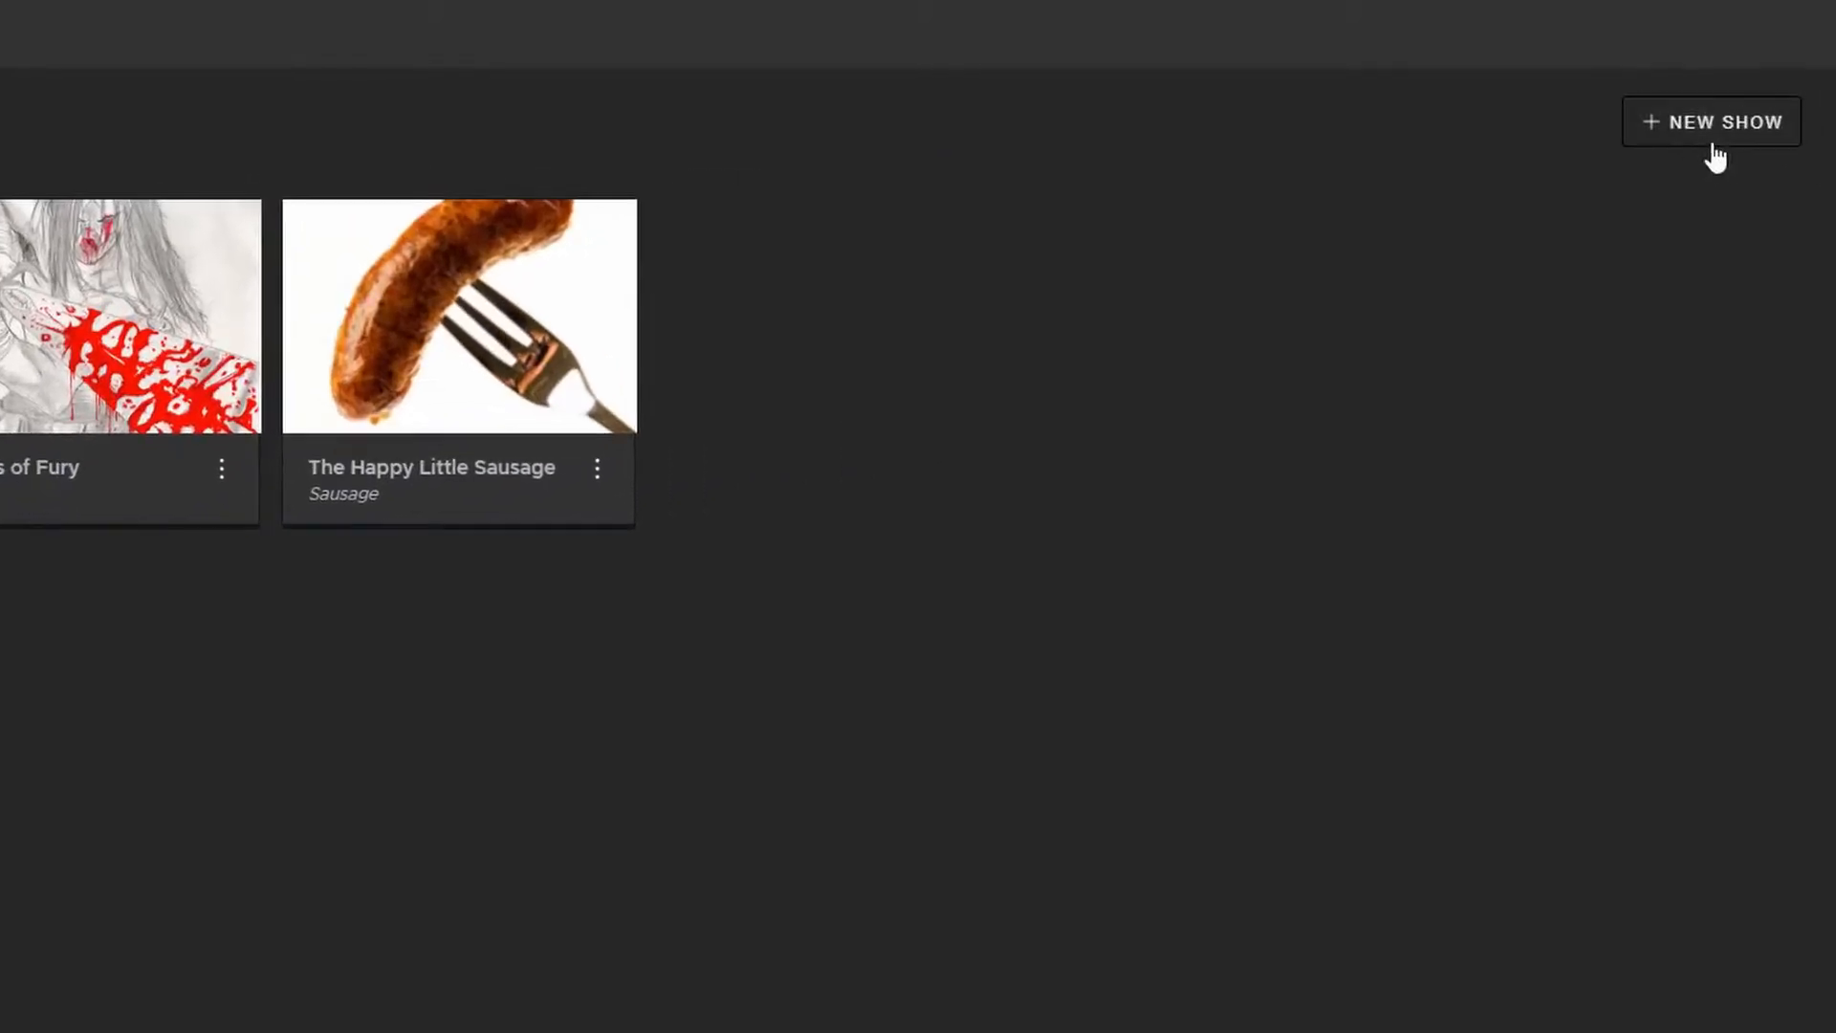
Step: Start a new show with the tracking code CHK and the title Choke Hold
left_click(1829, 107)
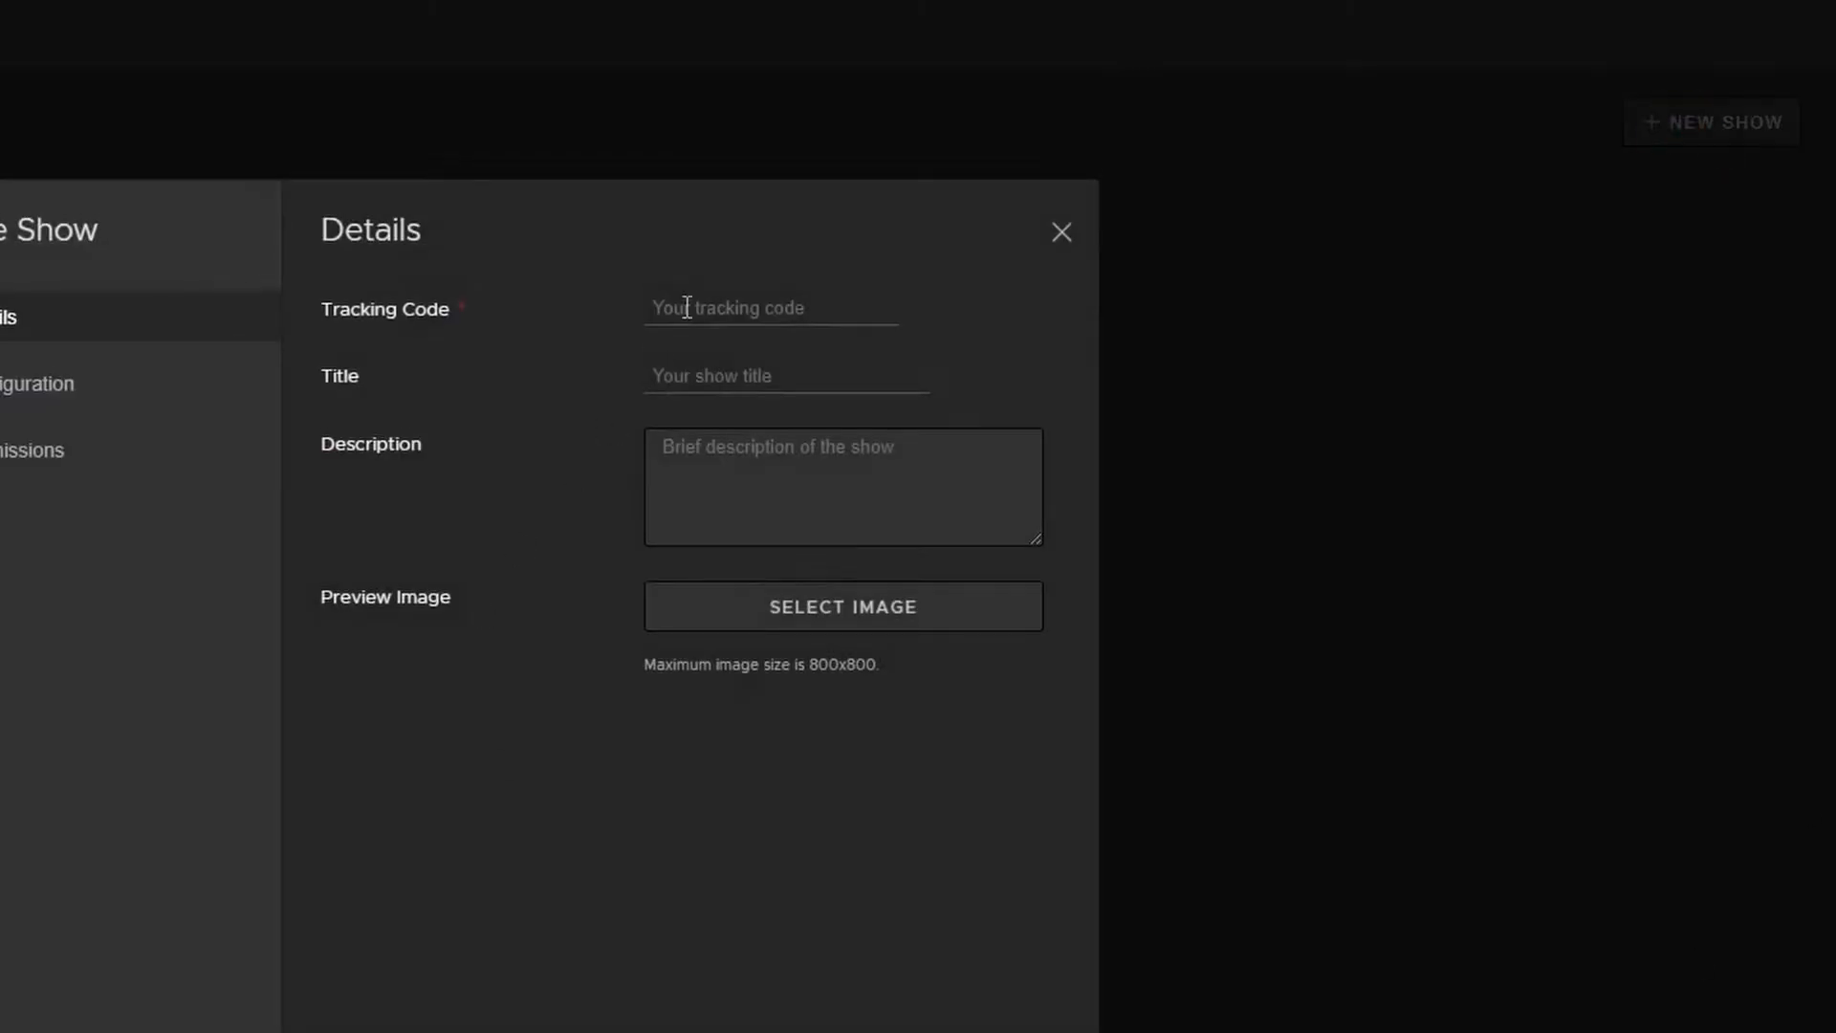
left_click(737, 304)
type("CHK")
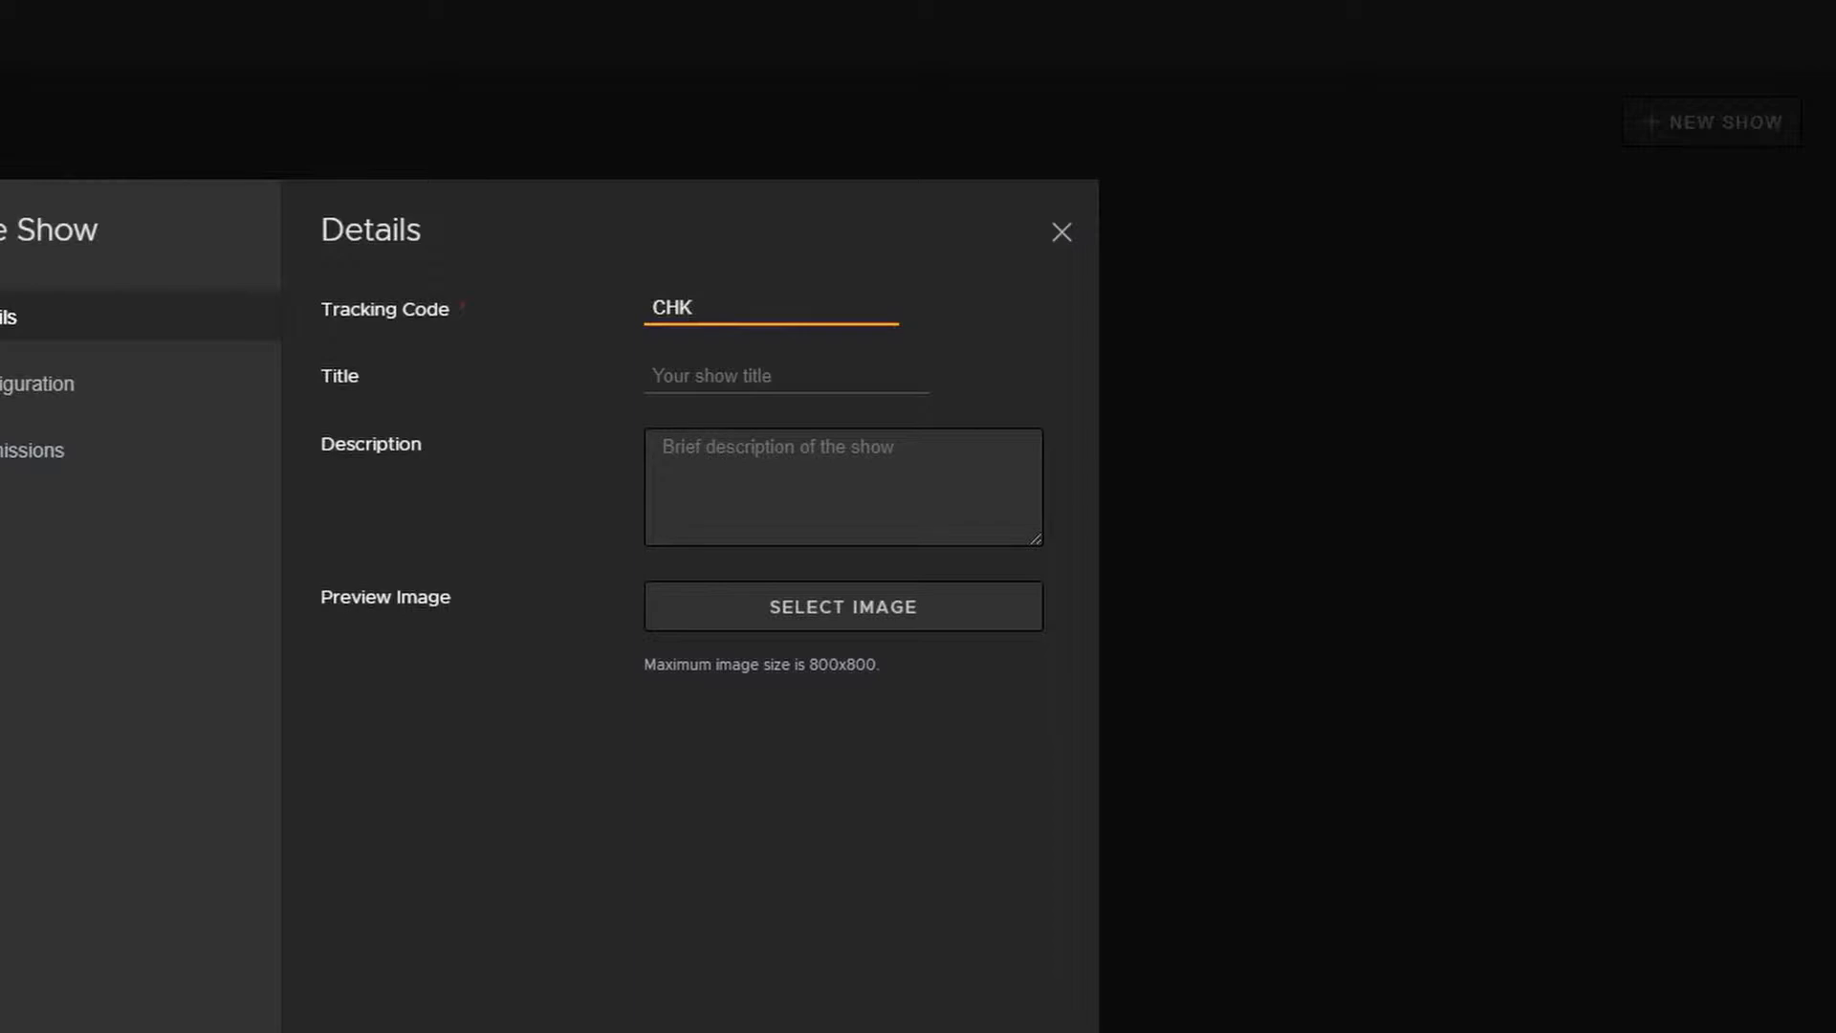
key("Tab")
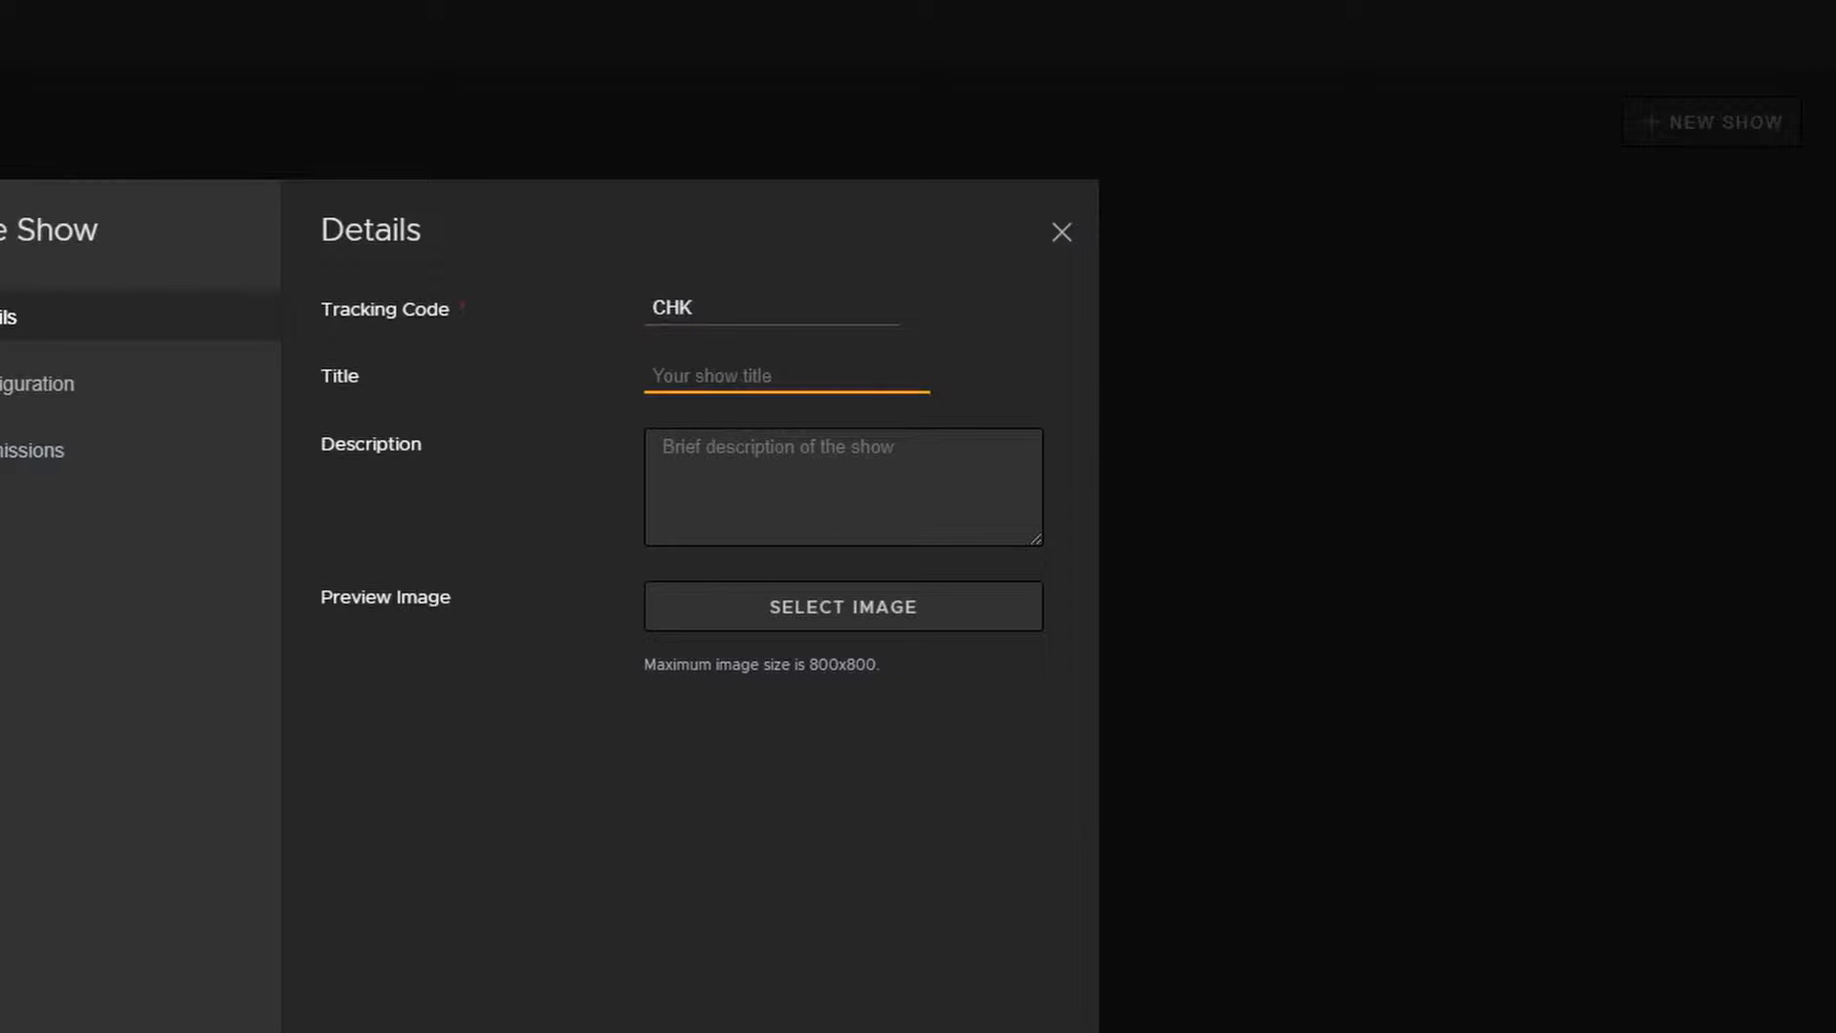
type("Choke Hold")
key("Tab")
Step: Describe the show as "A woman trains in Brazilian Jiu Jitsu as a way of learning" and proceed to its configuration
type("A woman trains in Braz")
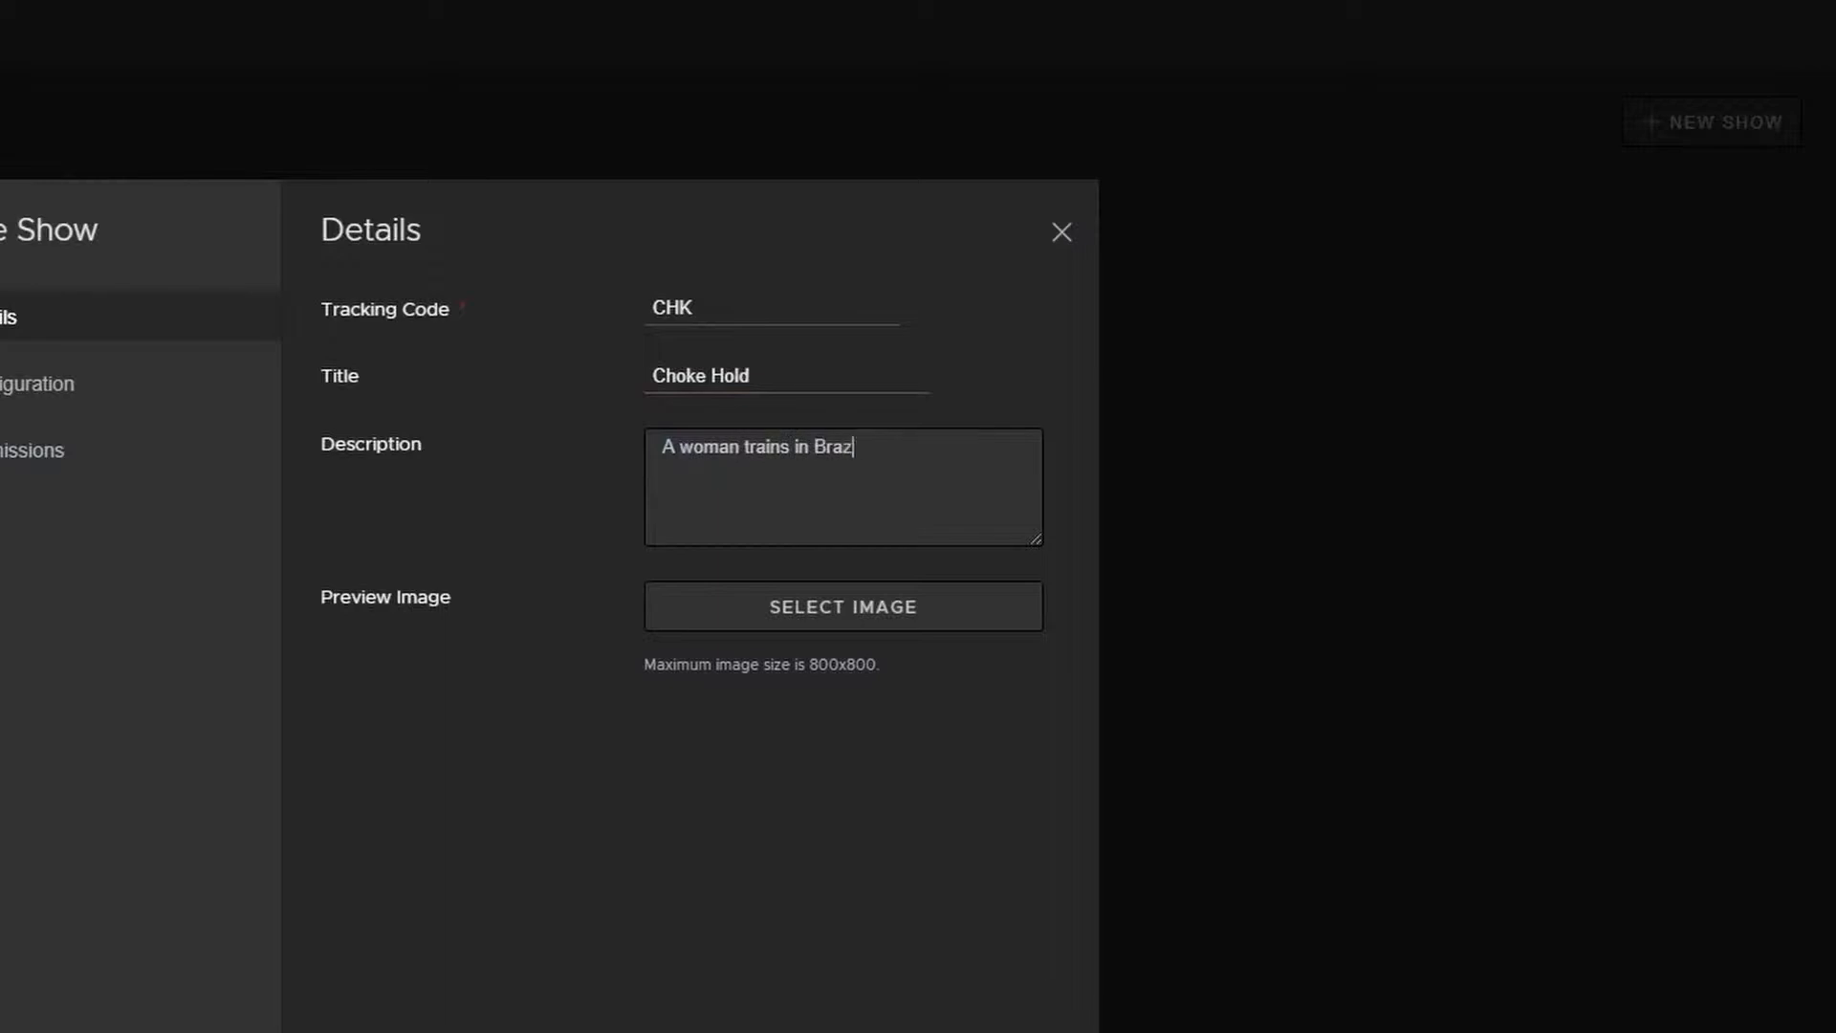
type("ilian Jiu Jitsu as a way of le")
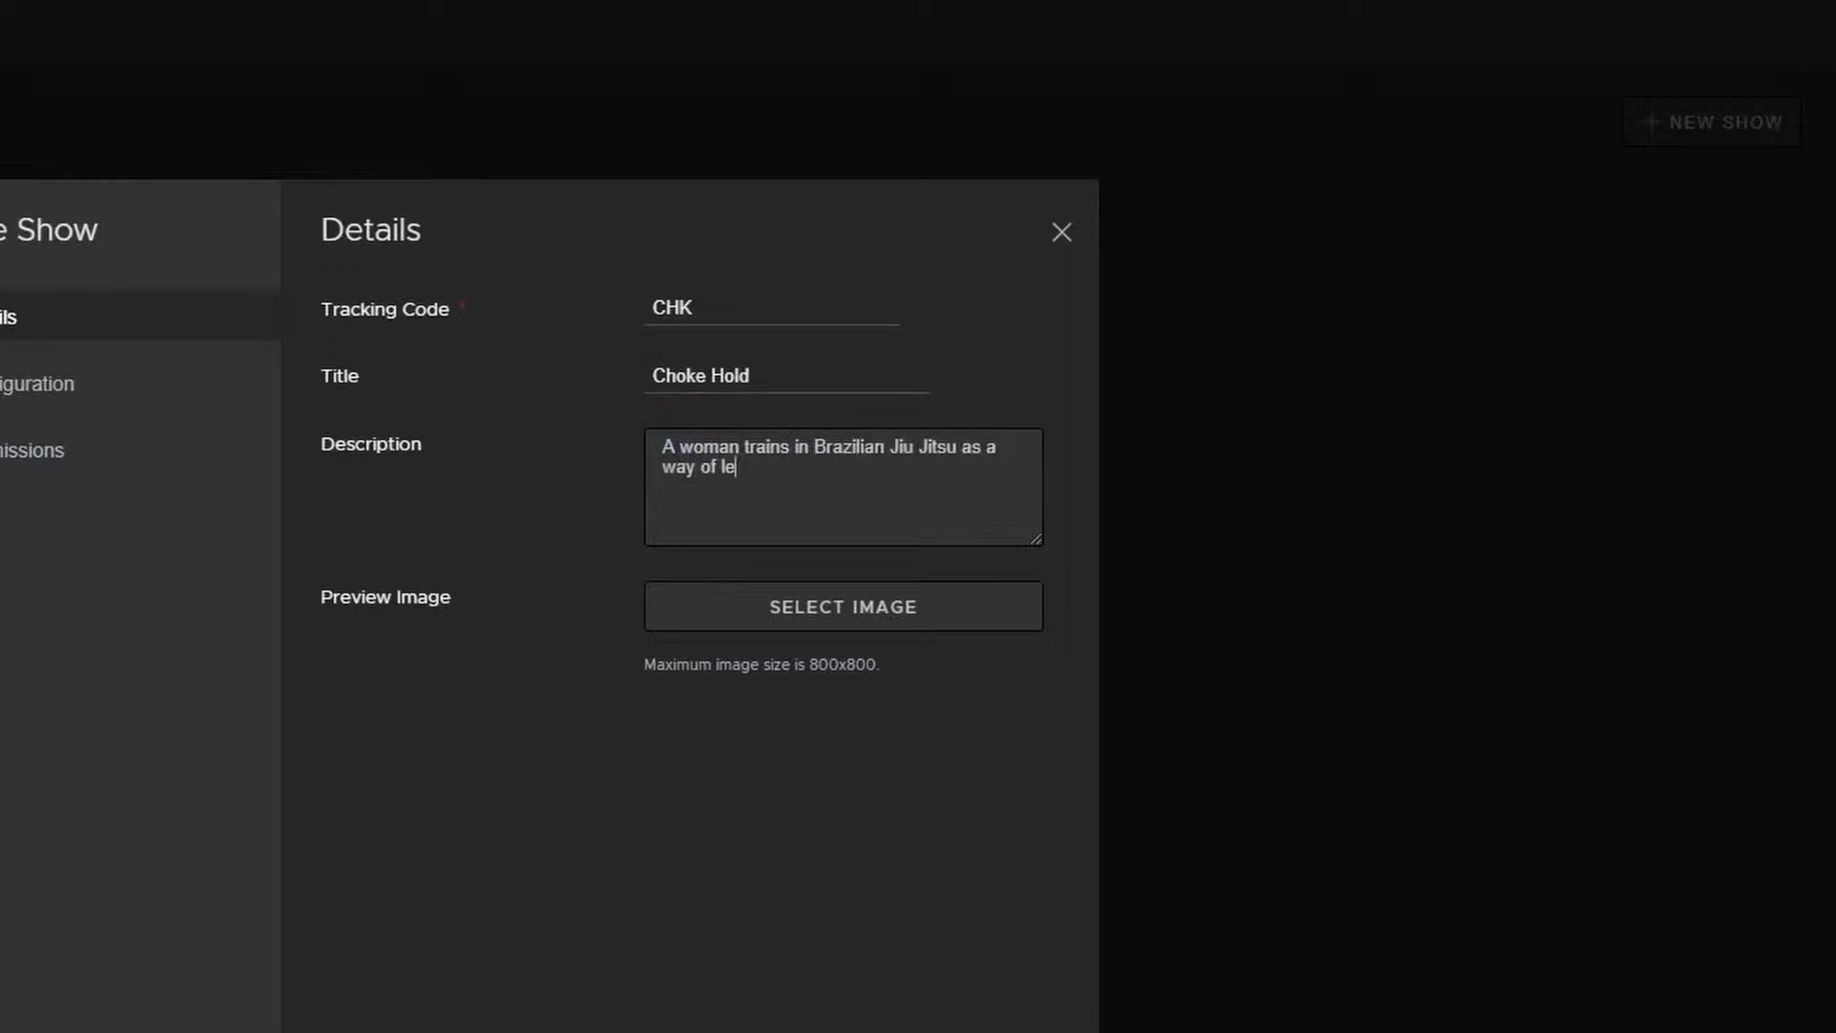
type("arning")
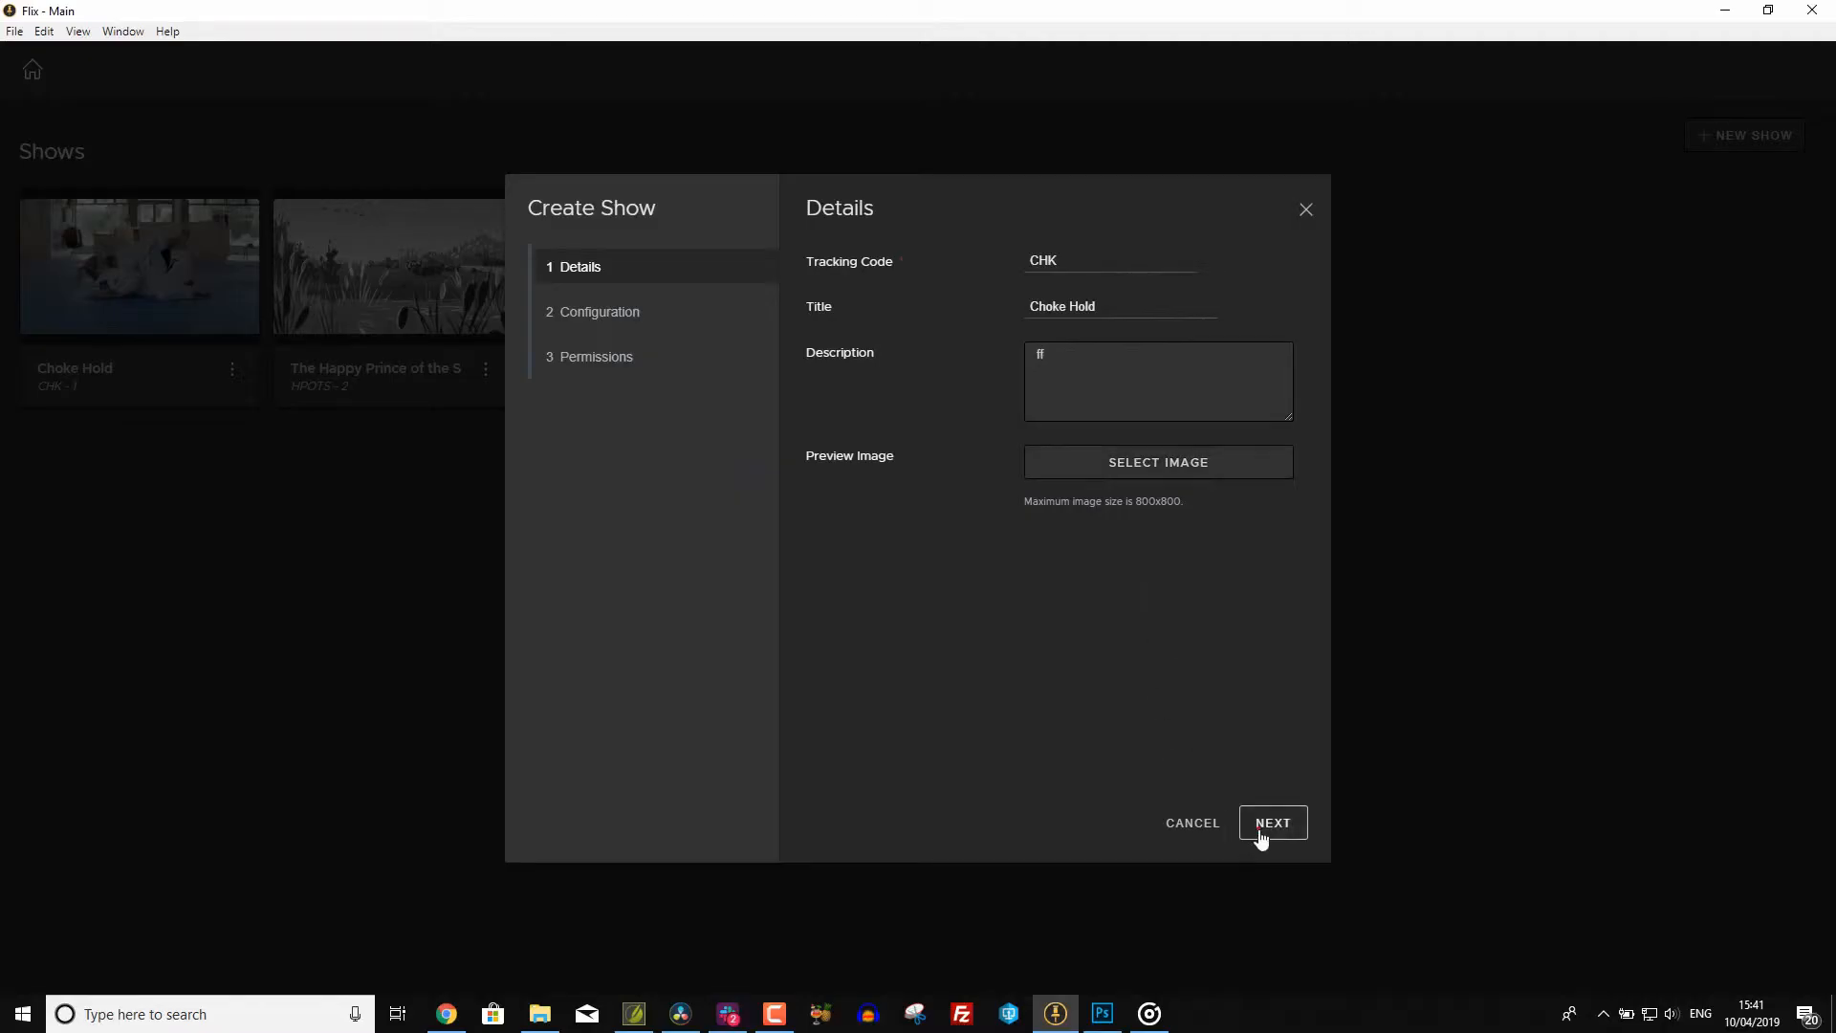
left_click(1259, 838)
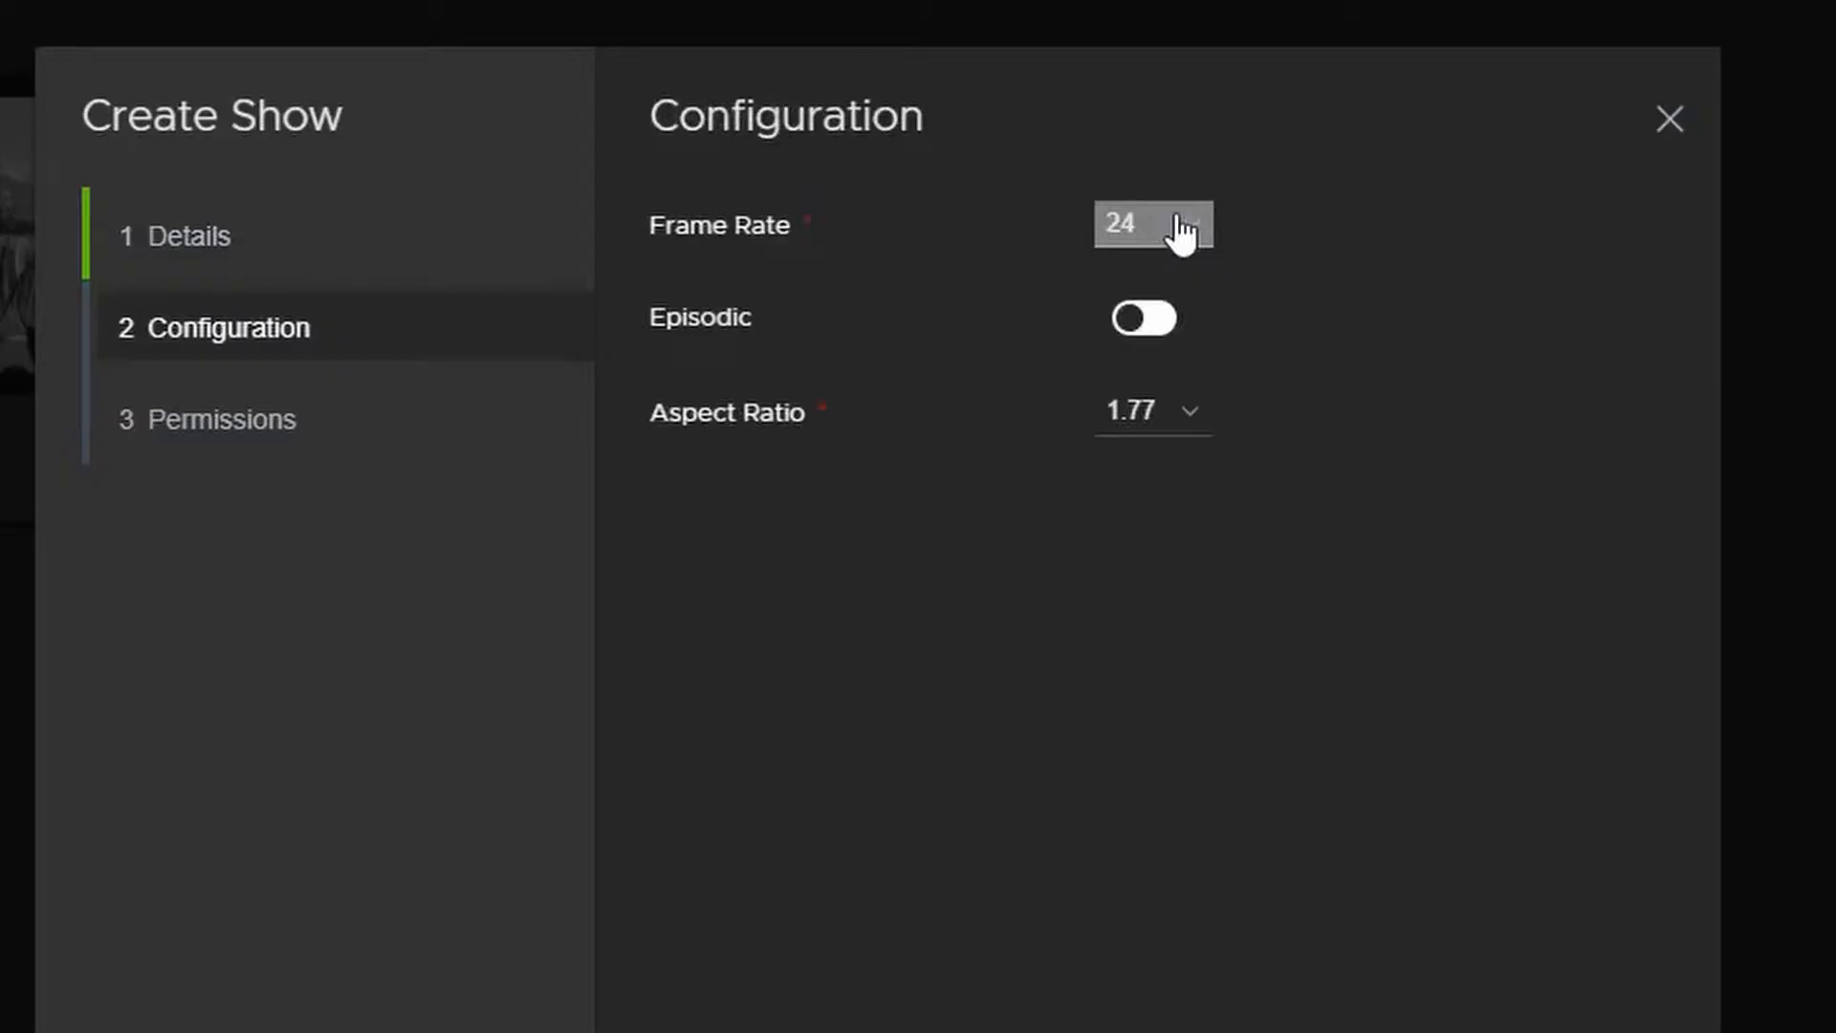
Step: Check the available frame rates and aspect ratios for the new show
left_click(1182, 226)
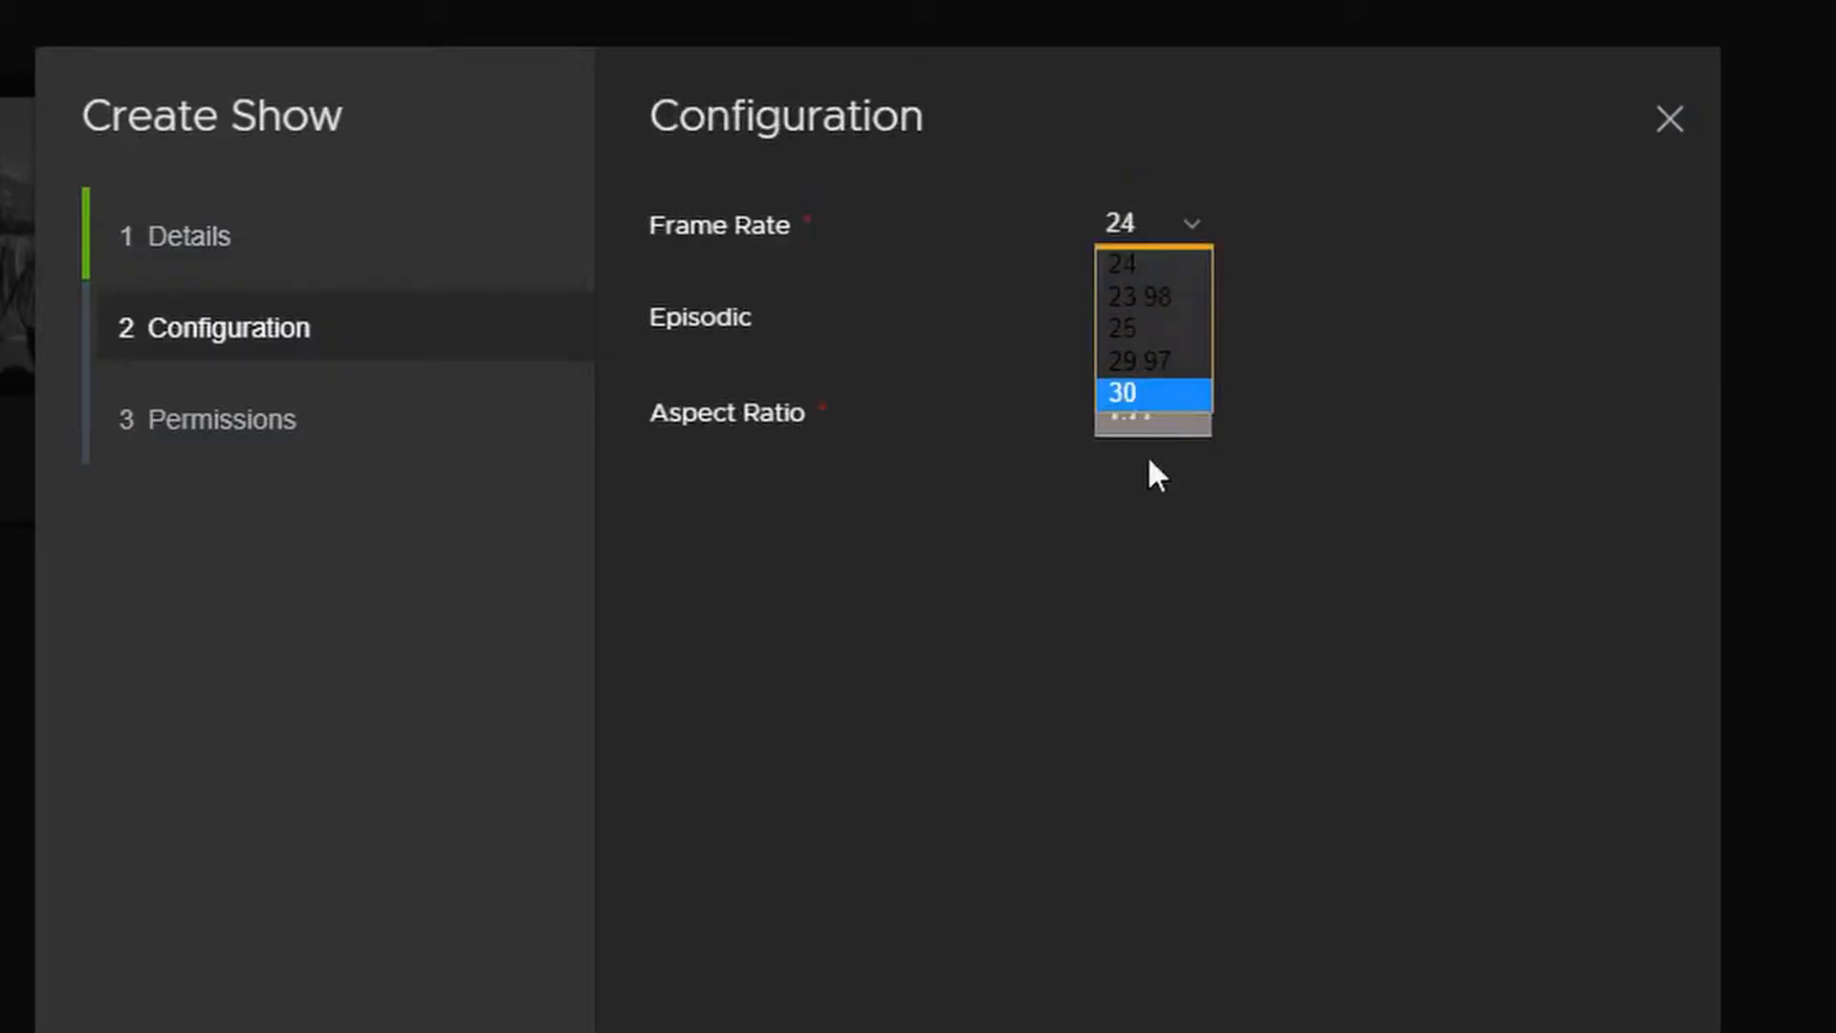
left_click(1139, 560)
left_click(1172, 413)
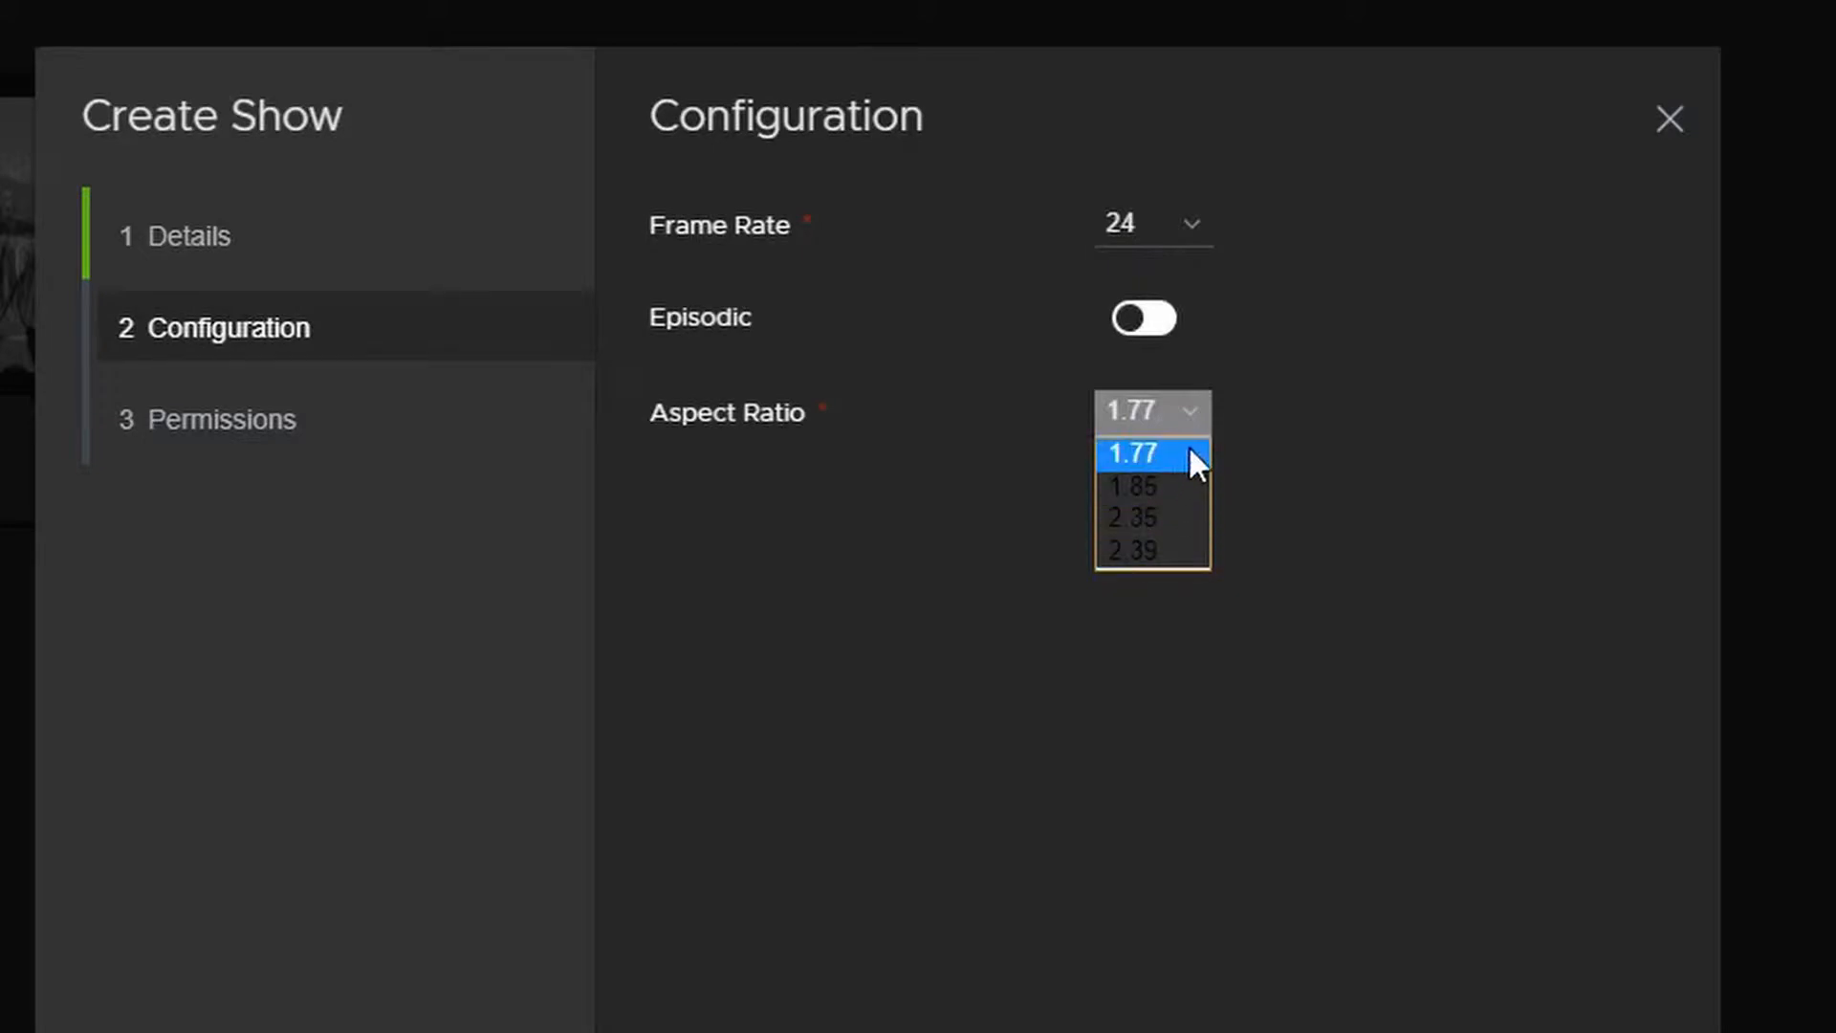
left_click(964, 426)
Step: Try making the show episodic with season 2
left_click(1145, 321)
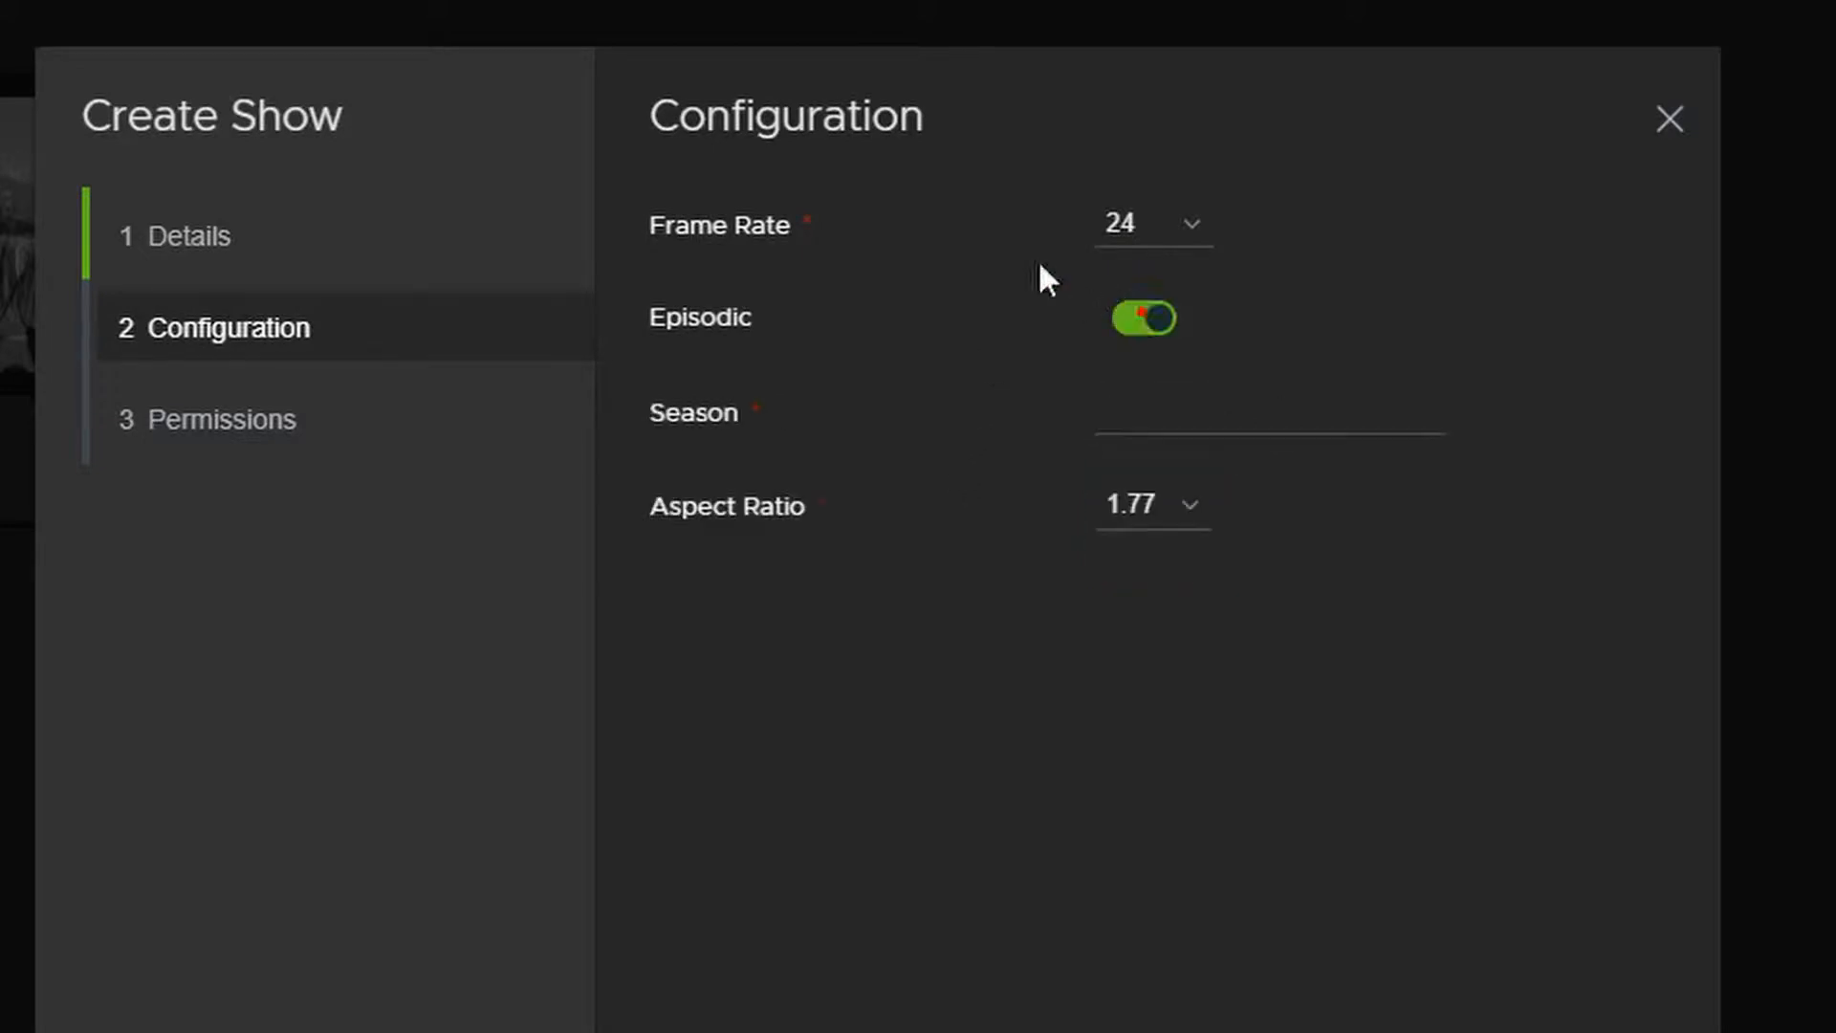
left_click(1203, 412)
type("2")
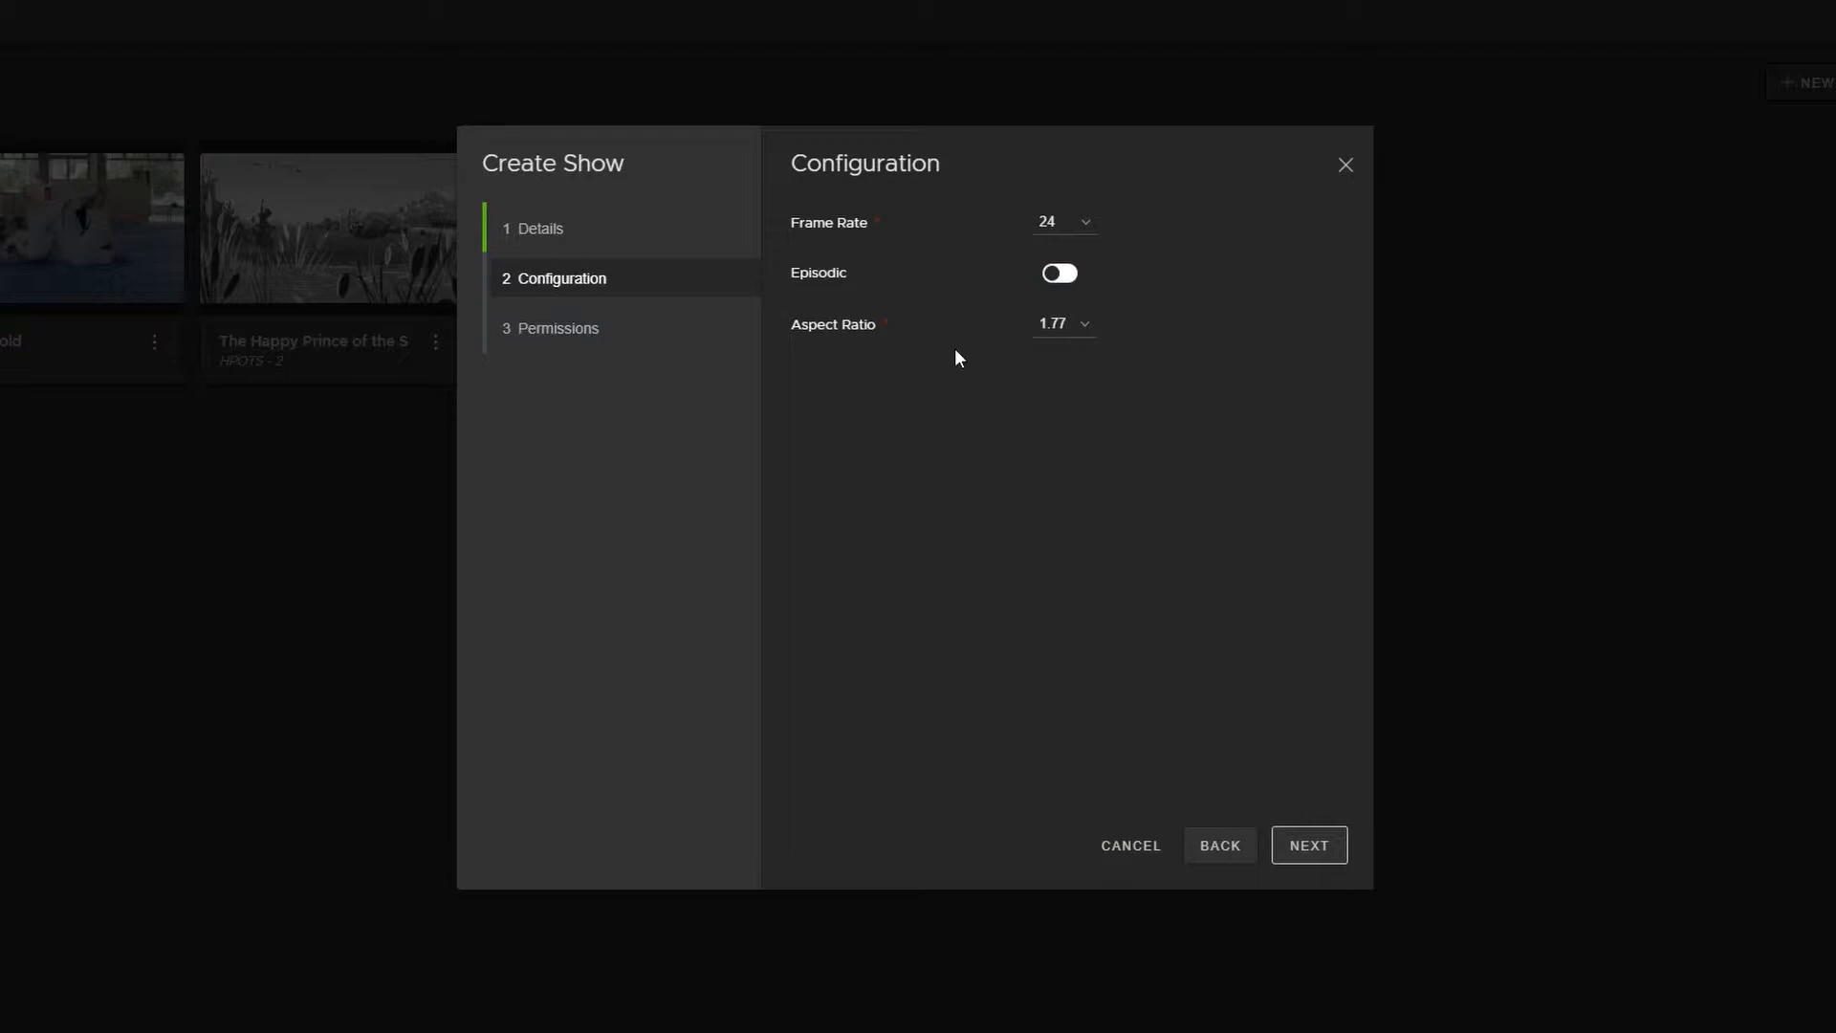
Step: Proceed to the show's permissions and assign the default group
left_click(1313, 852)
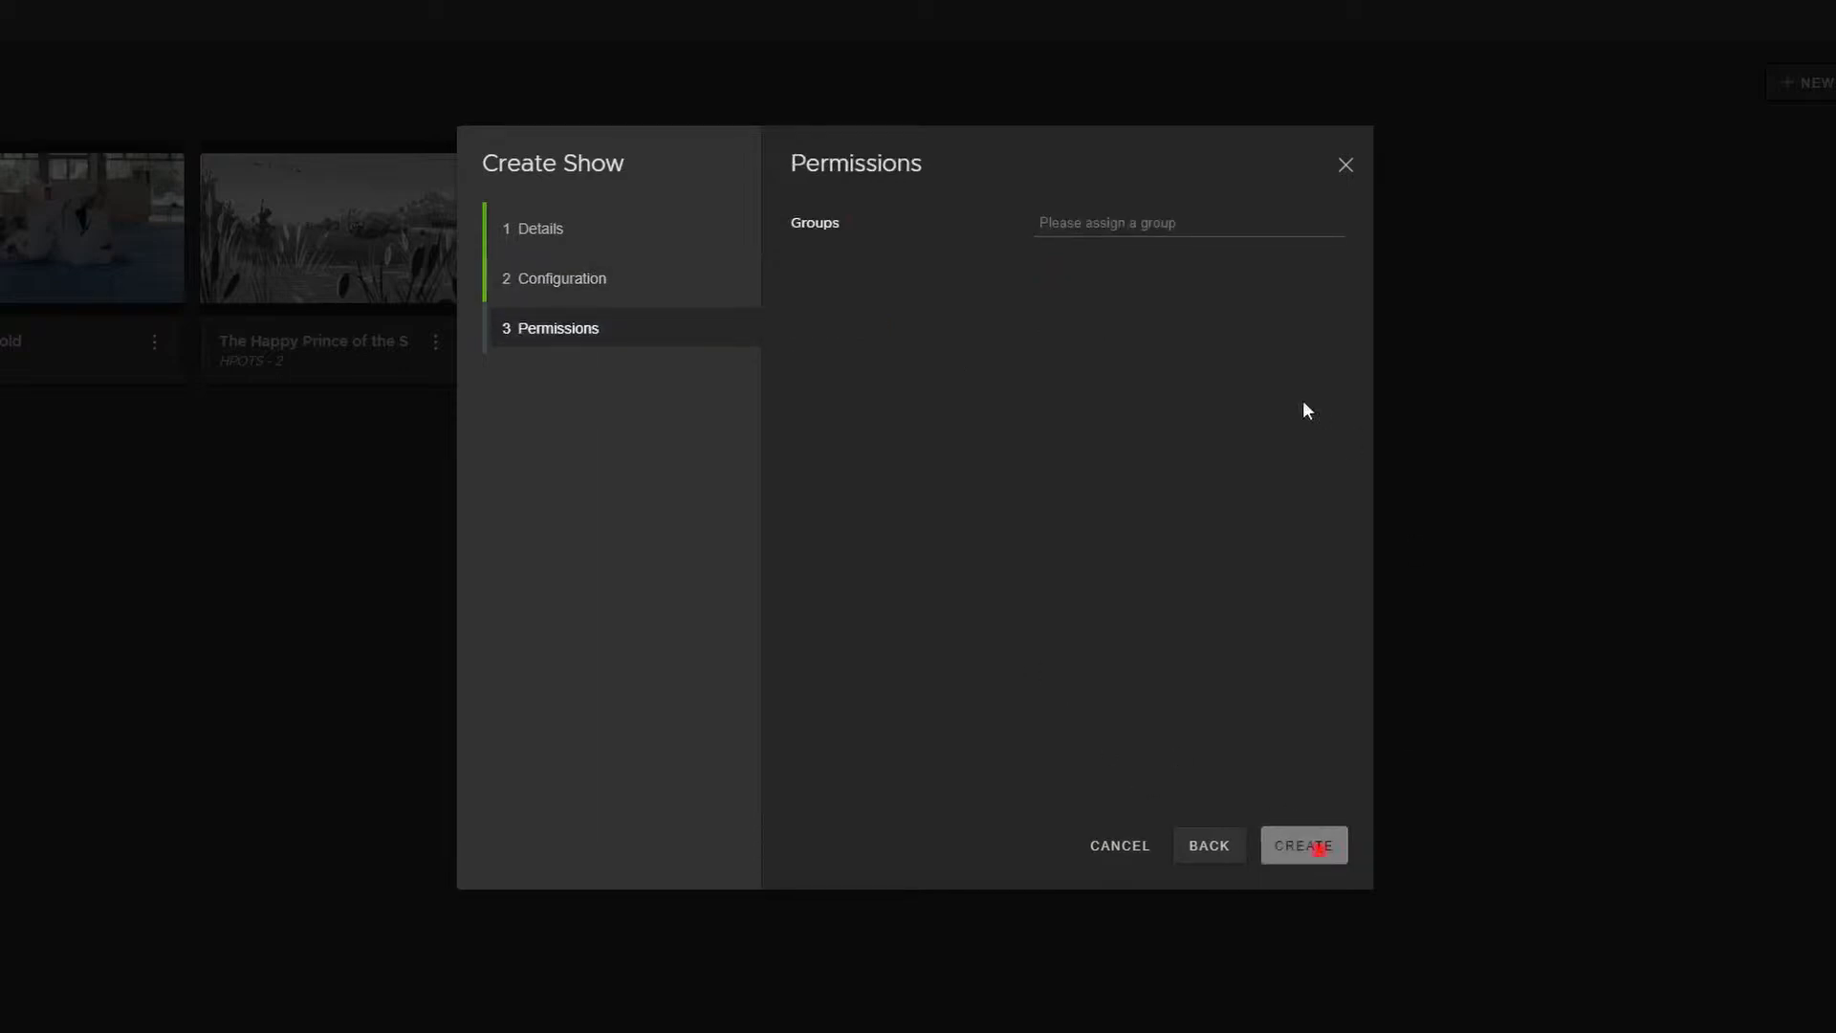
left_click(1105, 216)
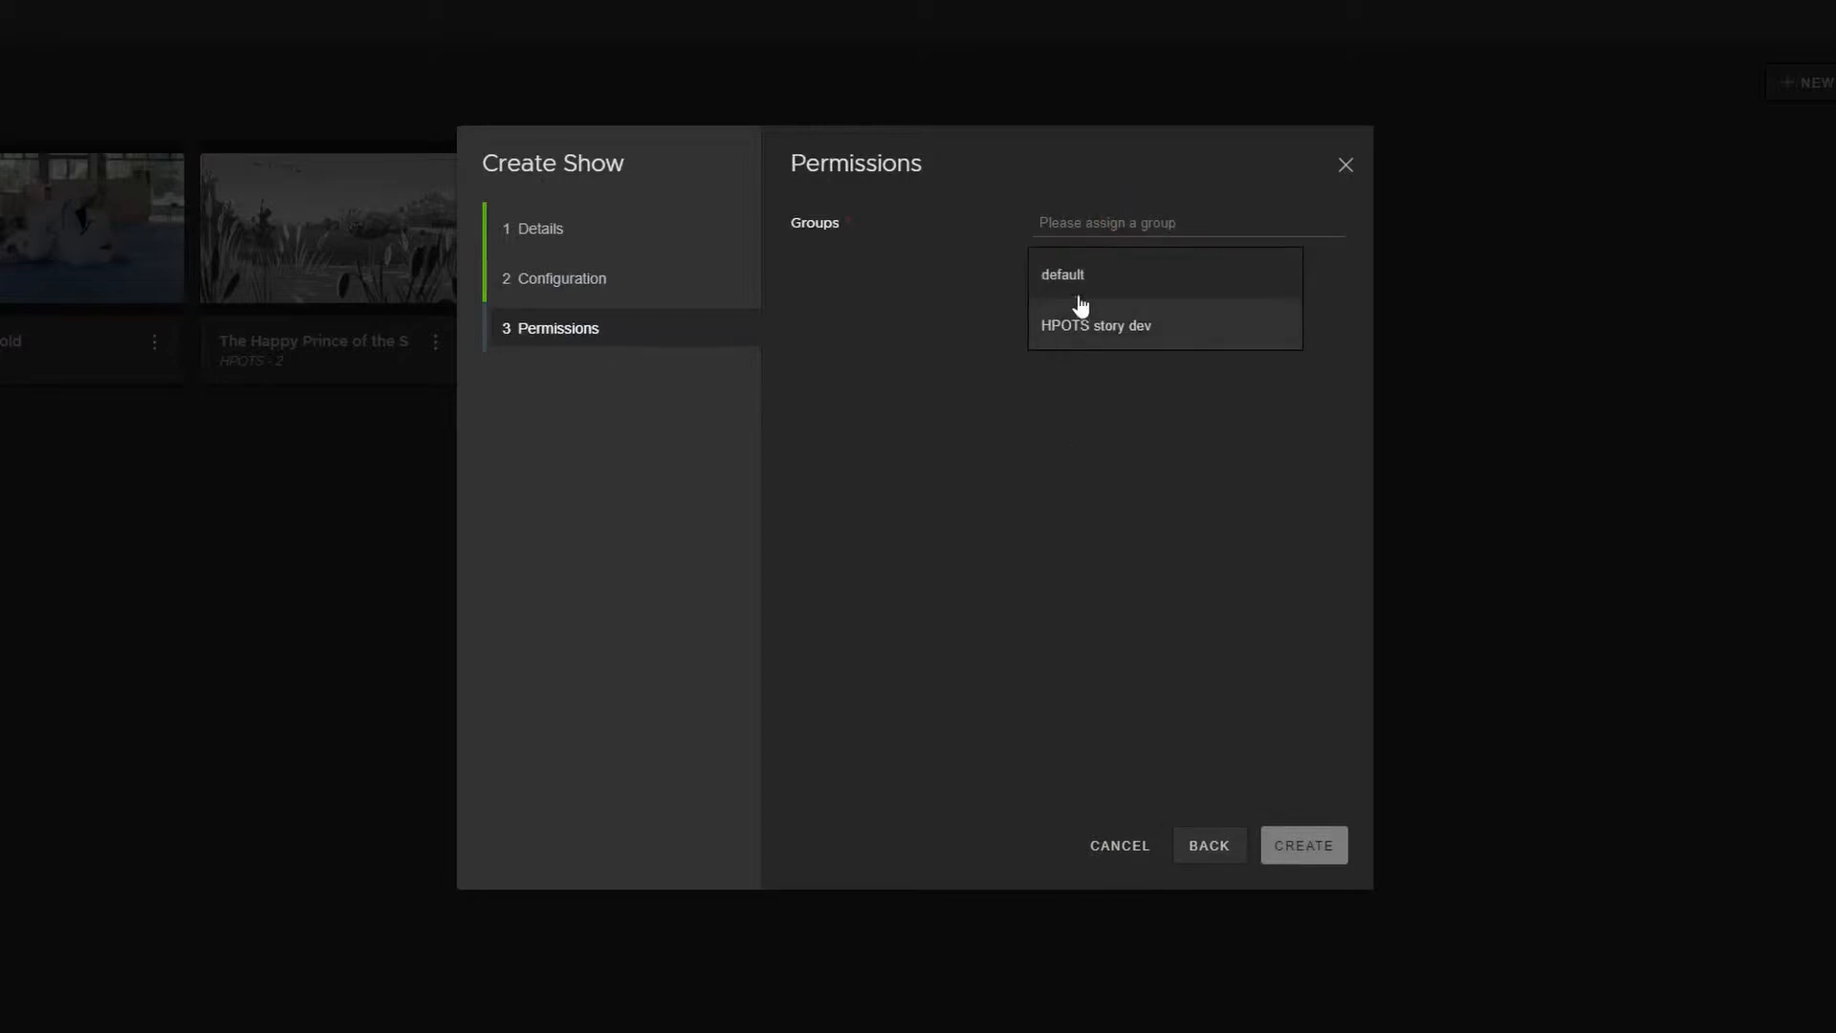
left_click(1079, 274)
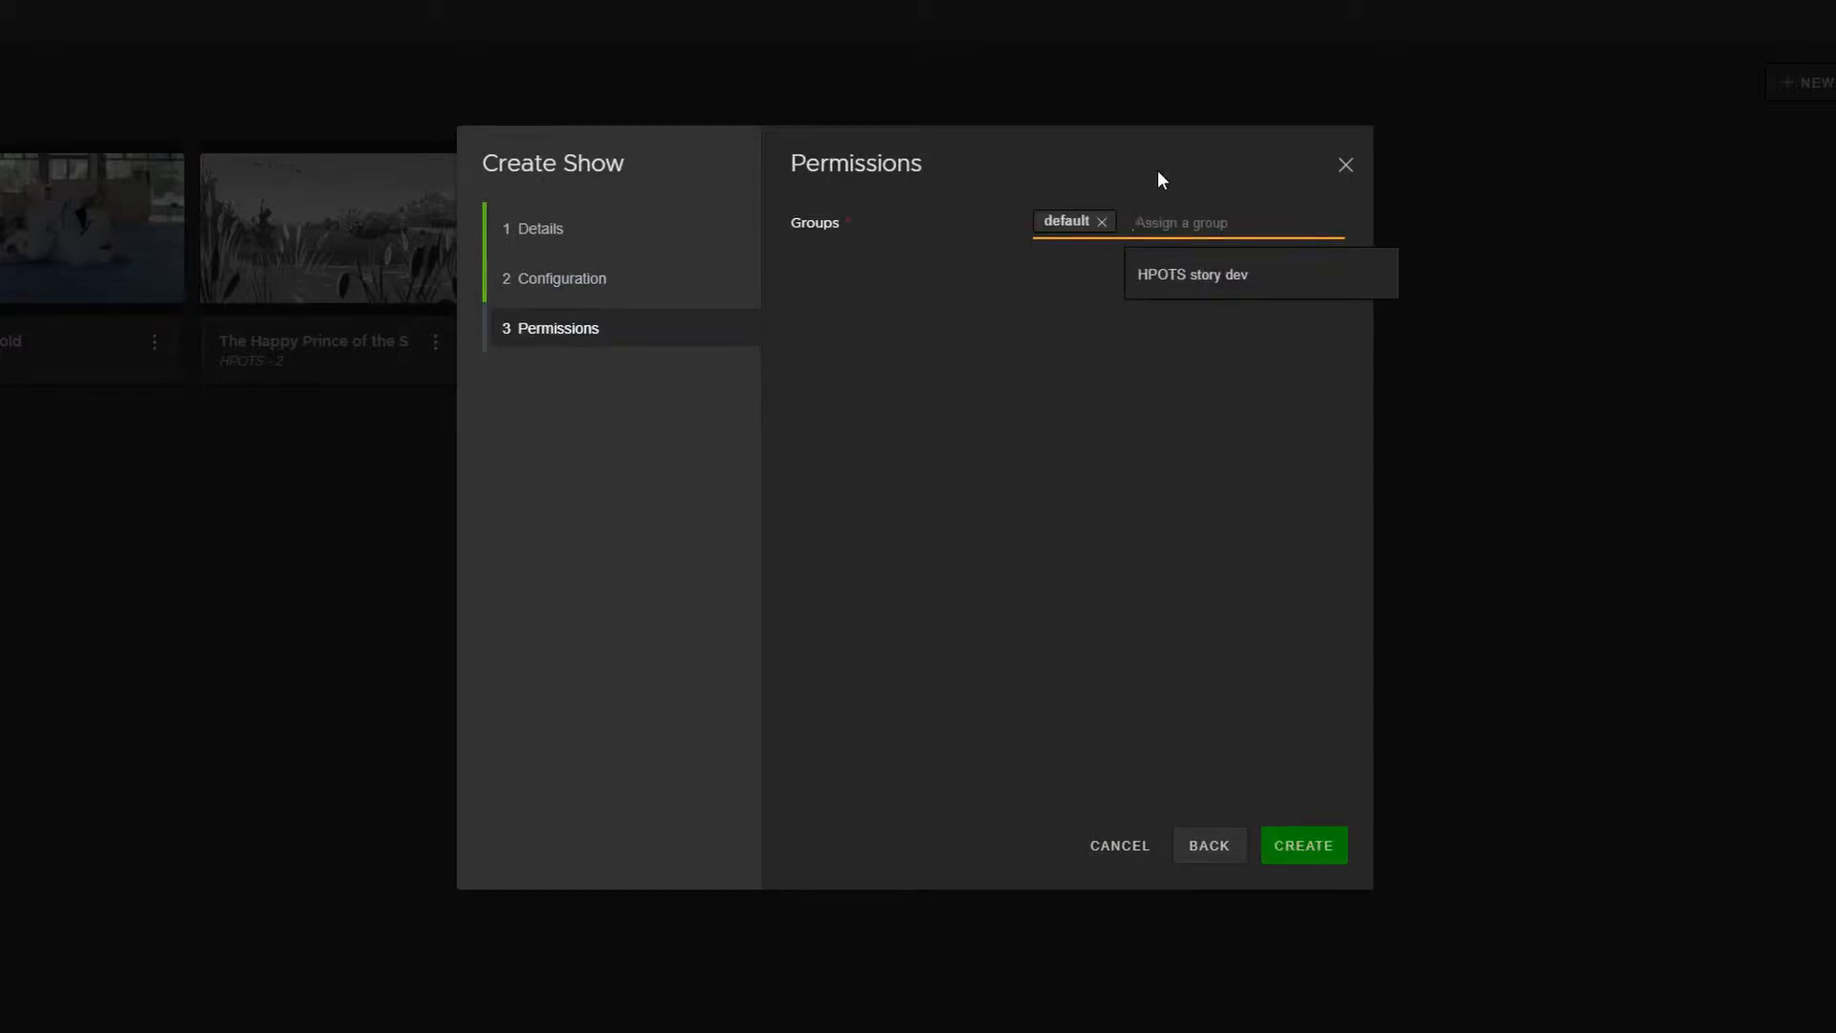
Step: Try entering Story Development as an additional group and clear the entry
type("Story Development")
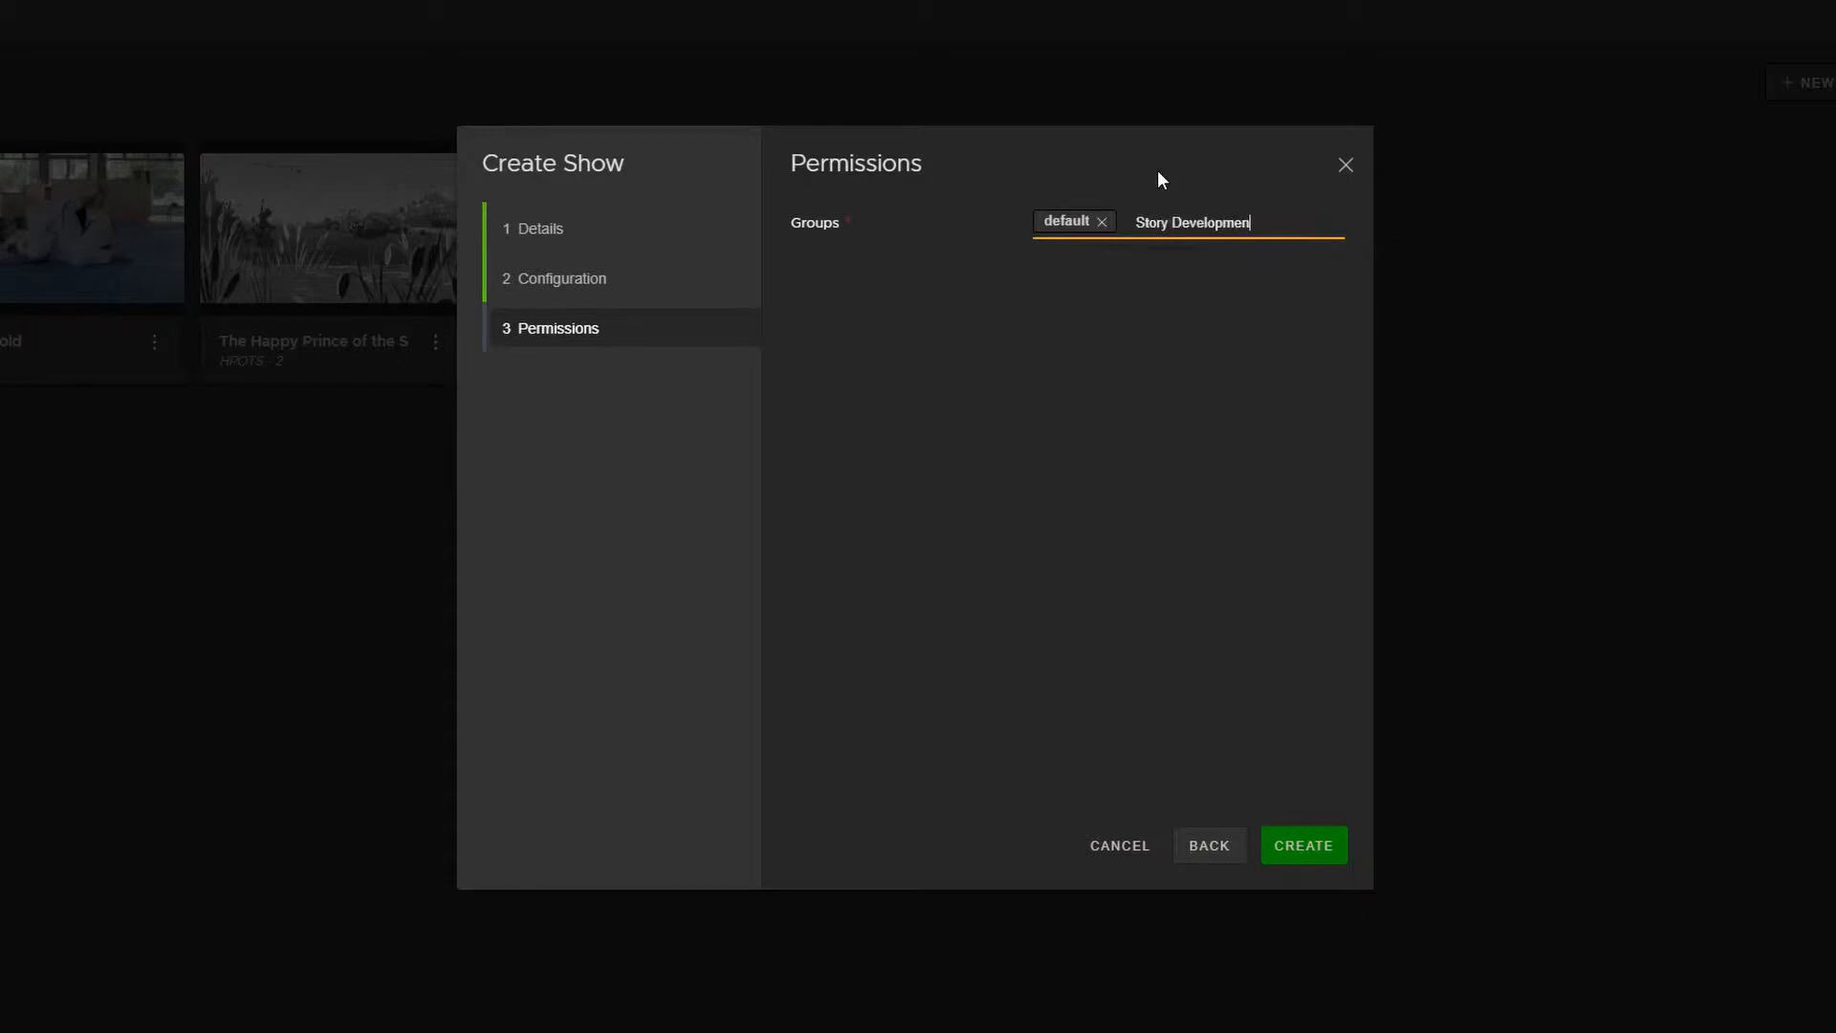
key("BackSpace")
key("BackSpace")
key("BackSpace")
key("BackSpace")
key("BackSpace")
key("BackSpace")
key("BackSpace")
key("BackSpace")
key("BackSpace")
key("BackSpace")
key("BackSpace")
key("BackSpace")
key("BackSpace")
key("BackSpace")
key("BackSpace")
key("BackSpace")
key("BackSpace")
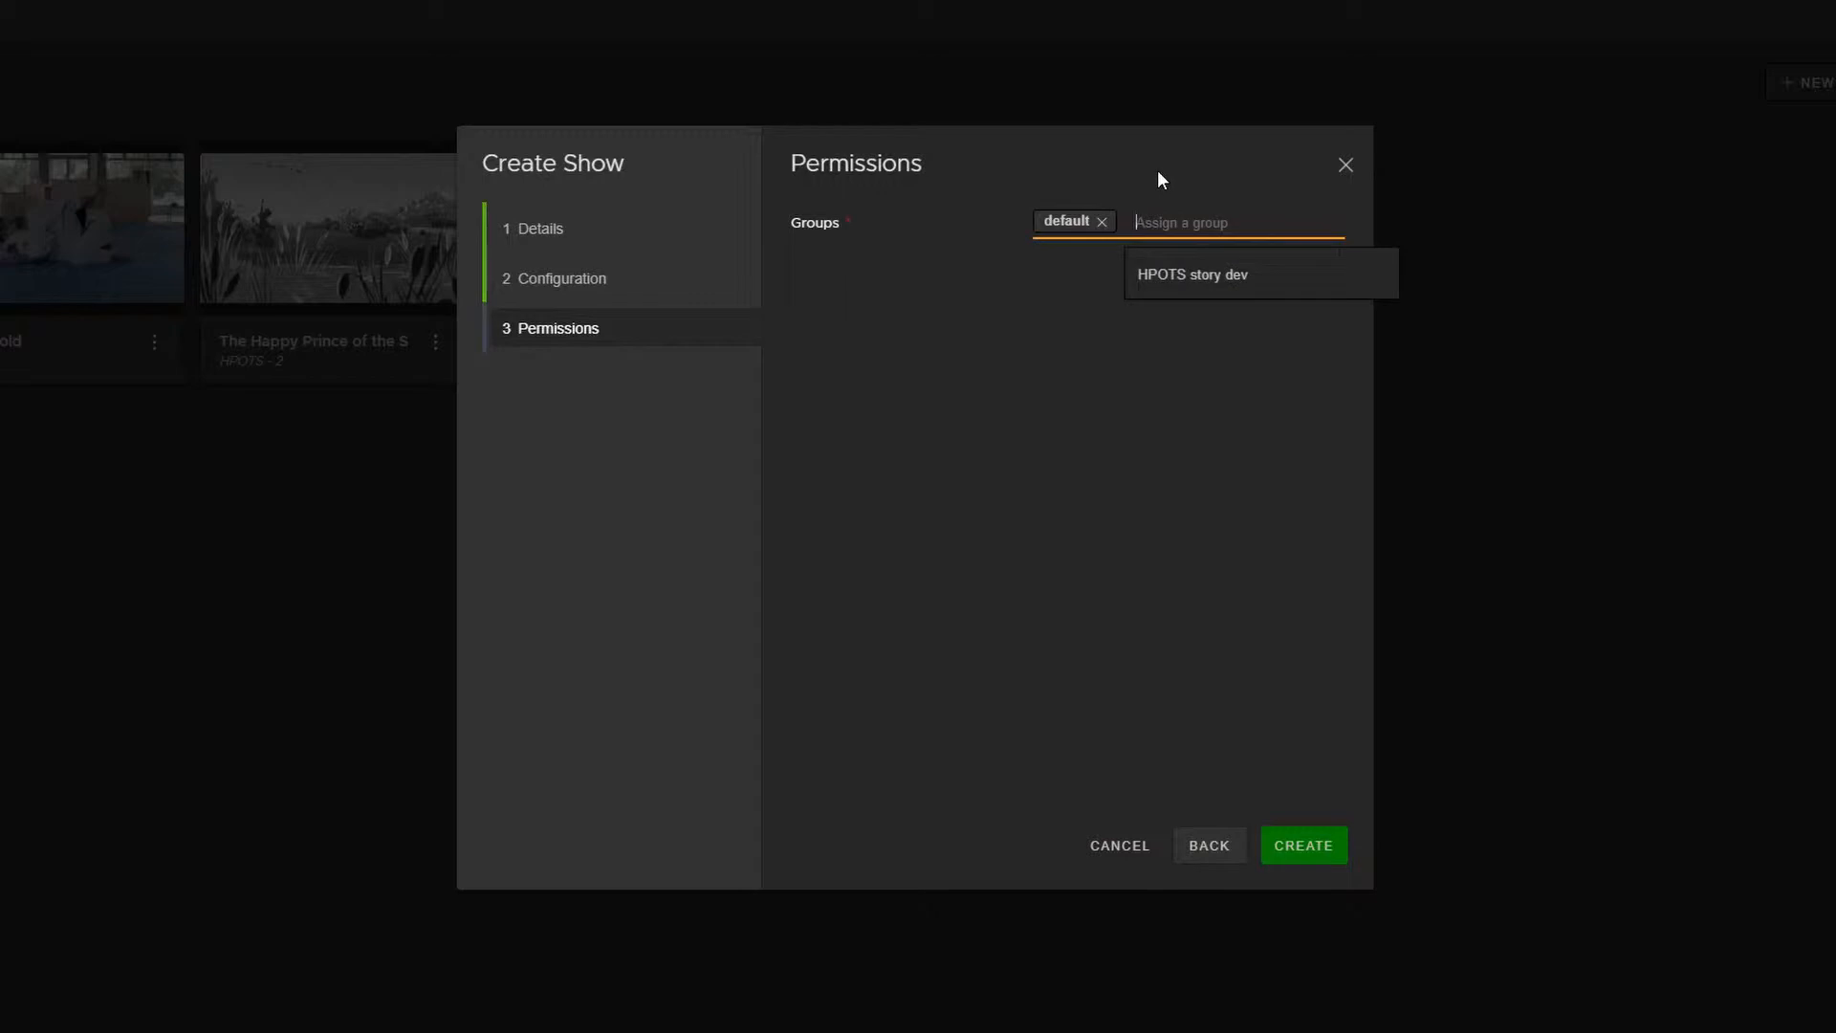
Step: Add the HPOTS story dev group and create the show
left_click(1270, 277)
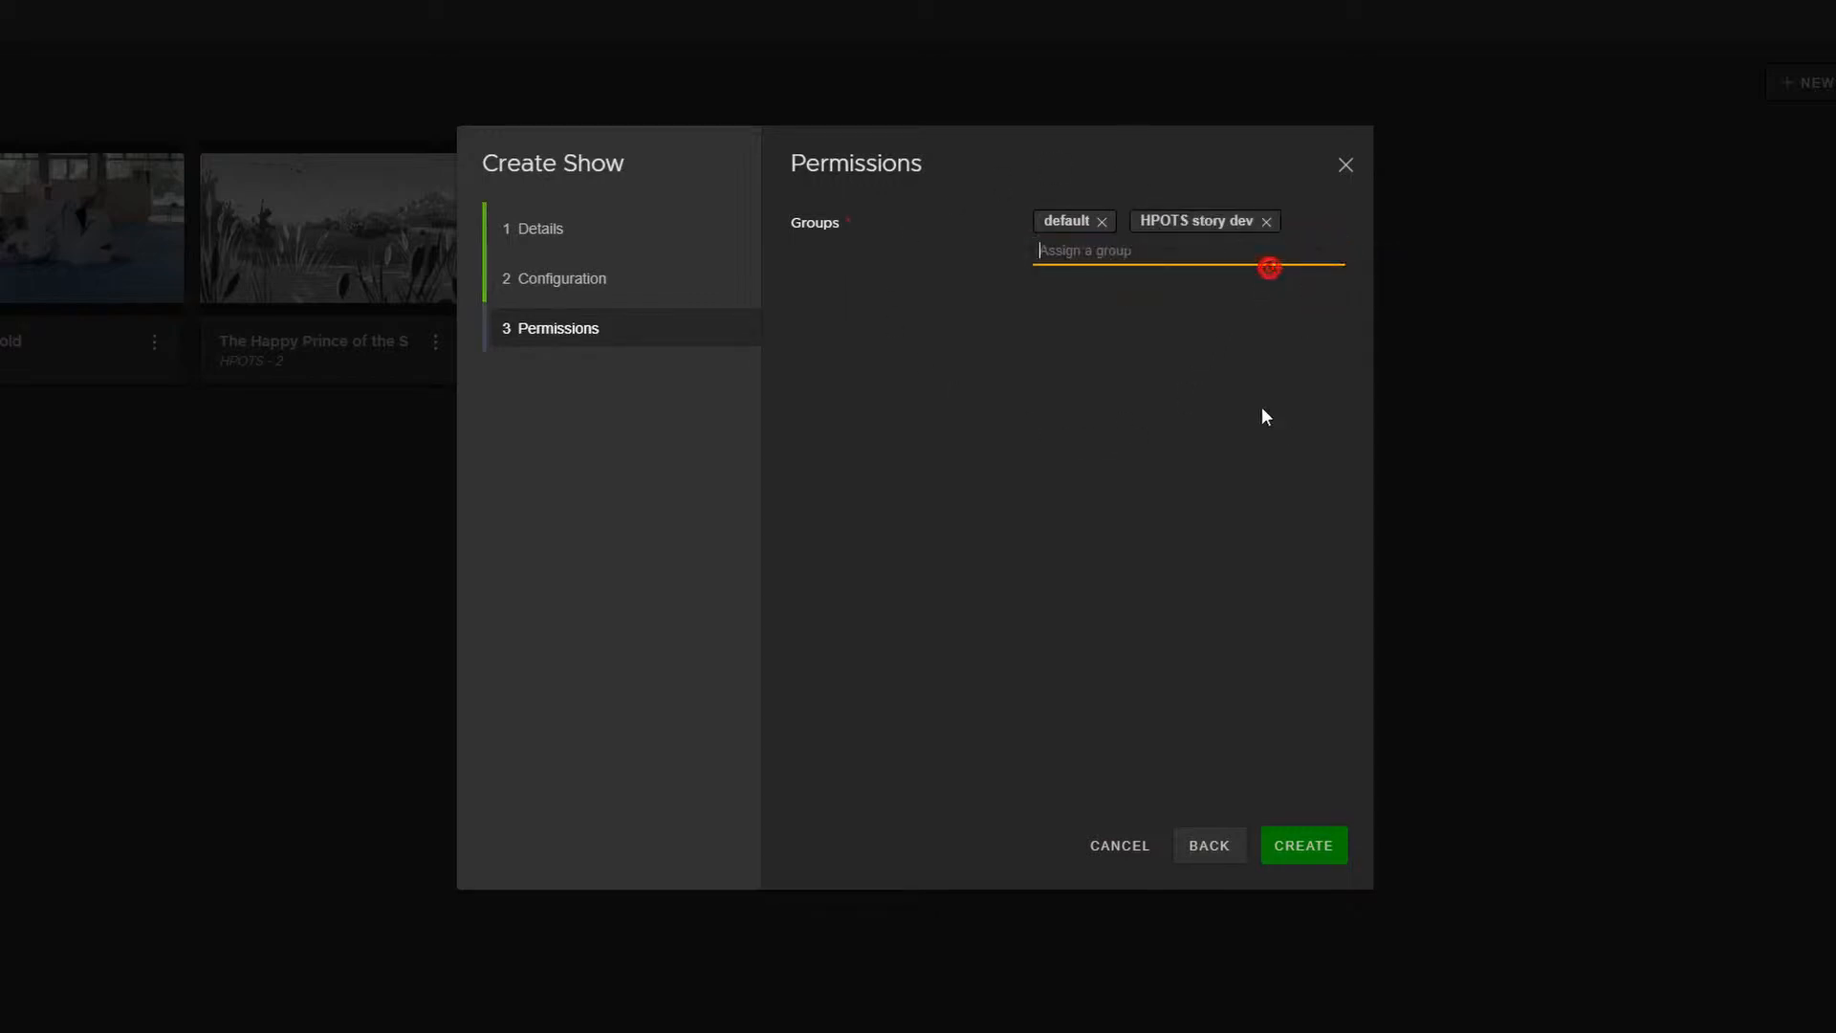
key("BackSpace")
left_click(1324, 863)
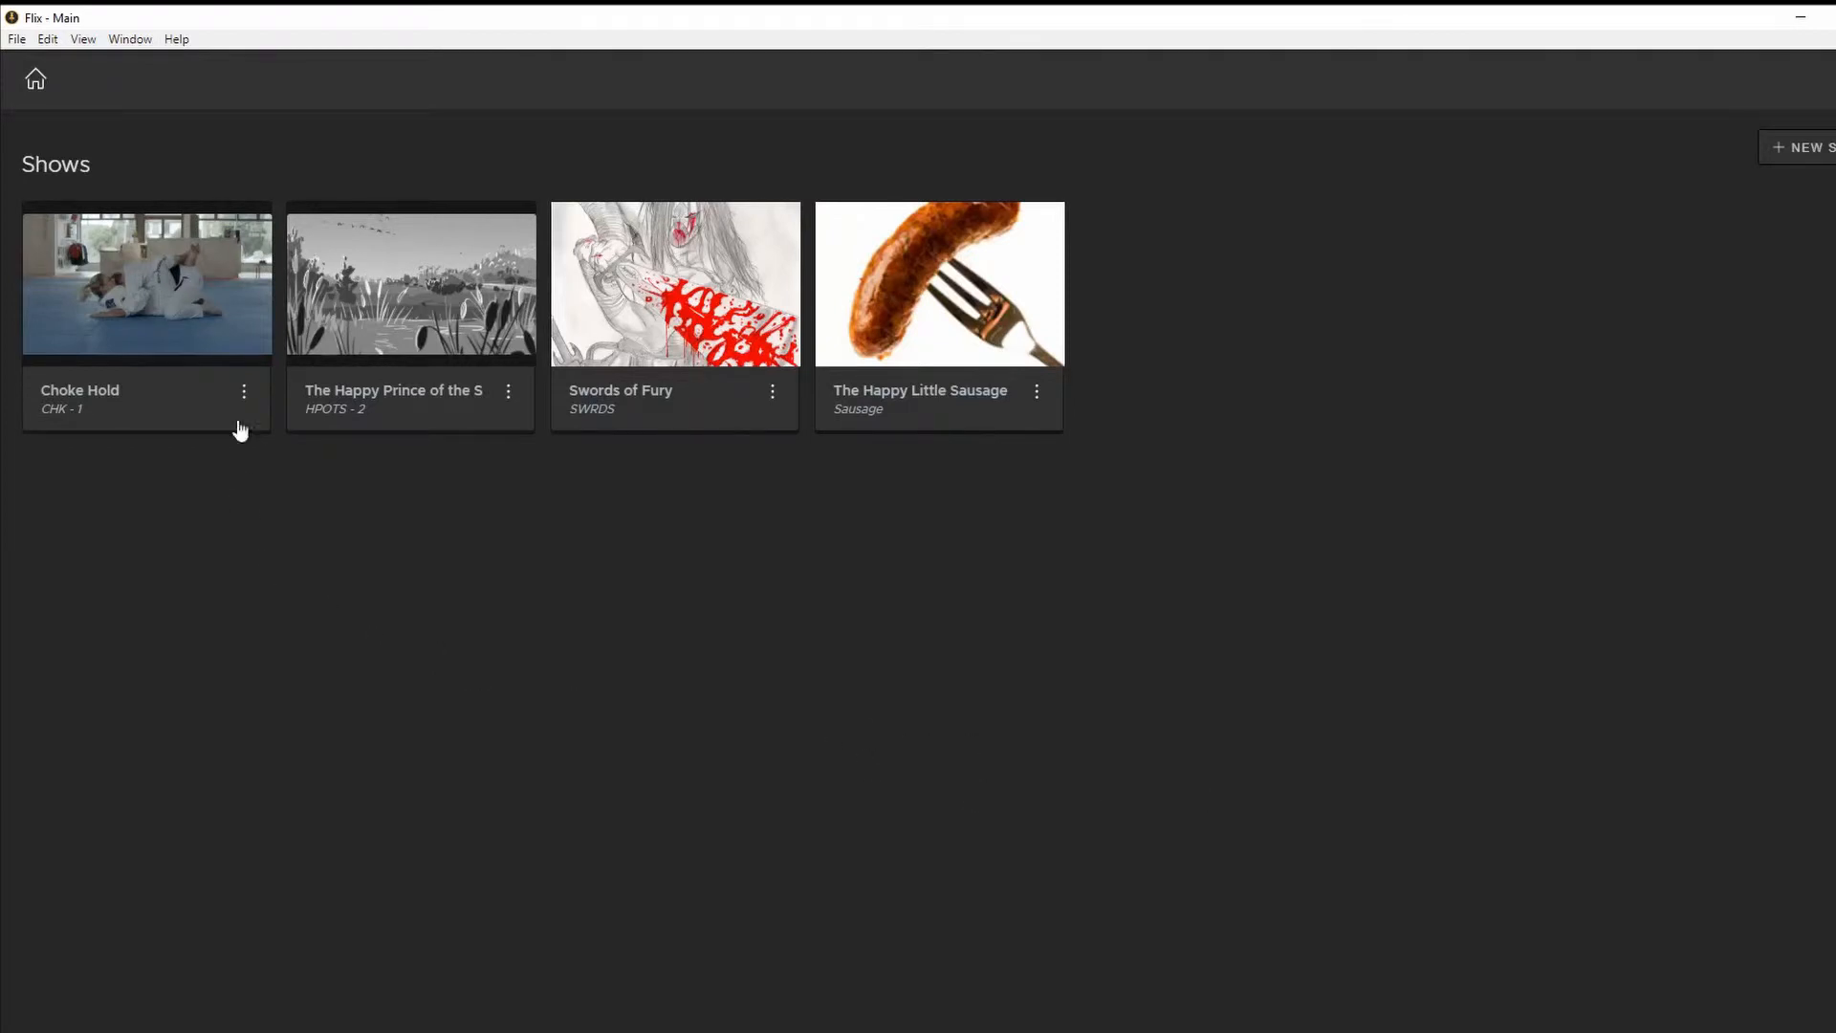
Step: View the Choke Hold show's description and its settings, and close the settings again
mouse_move(213, 352)
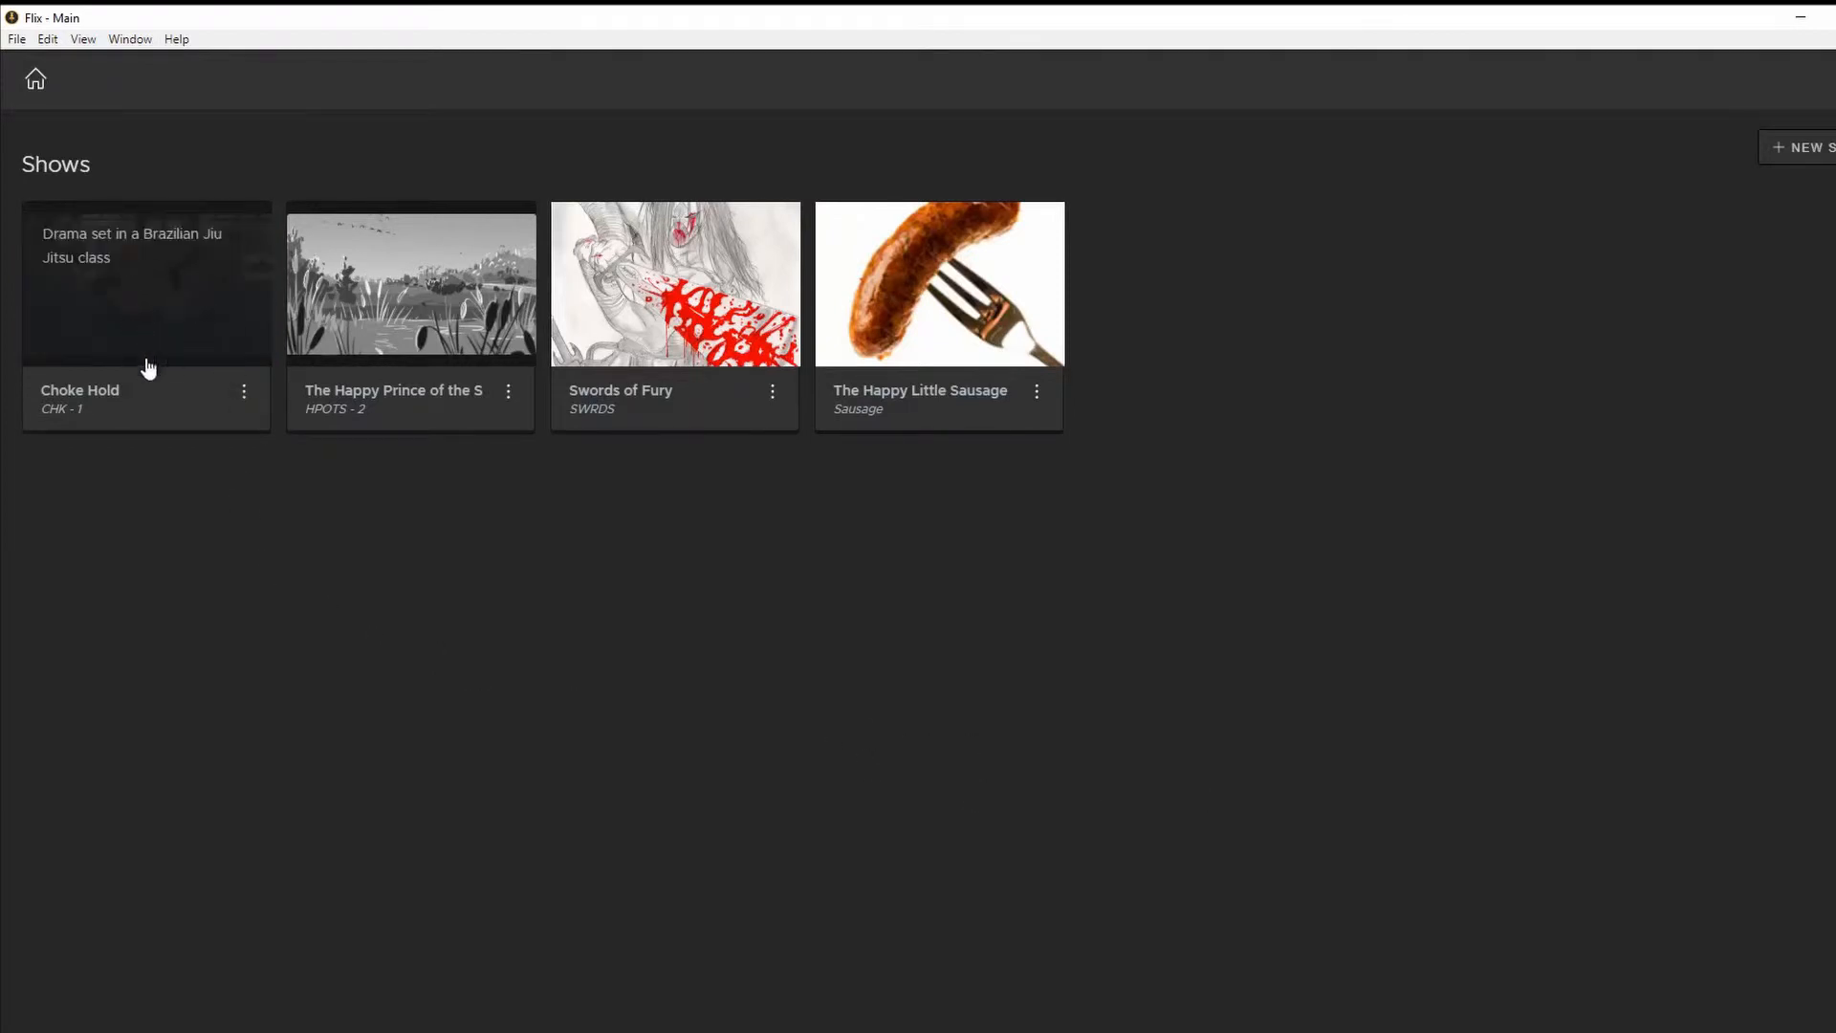
left_click(244, 396)
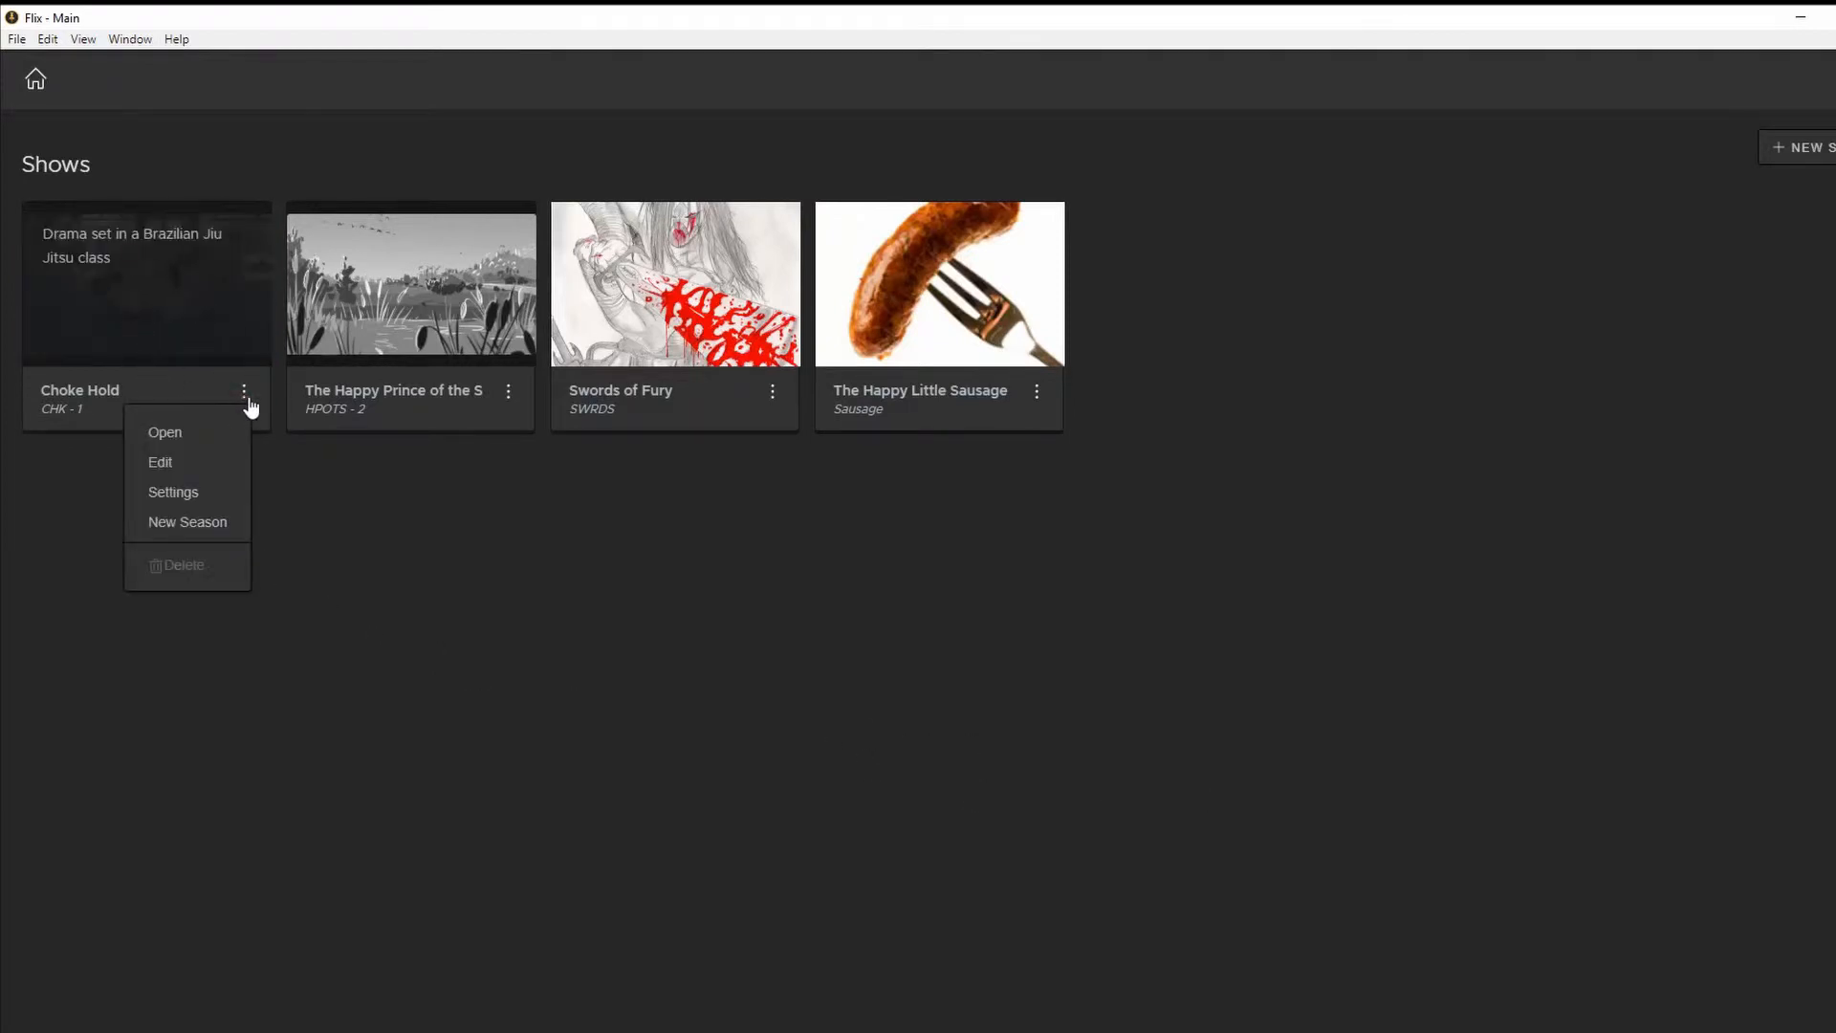
left_click(216, 492)
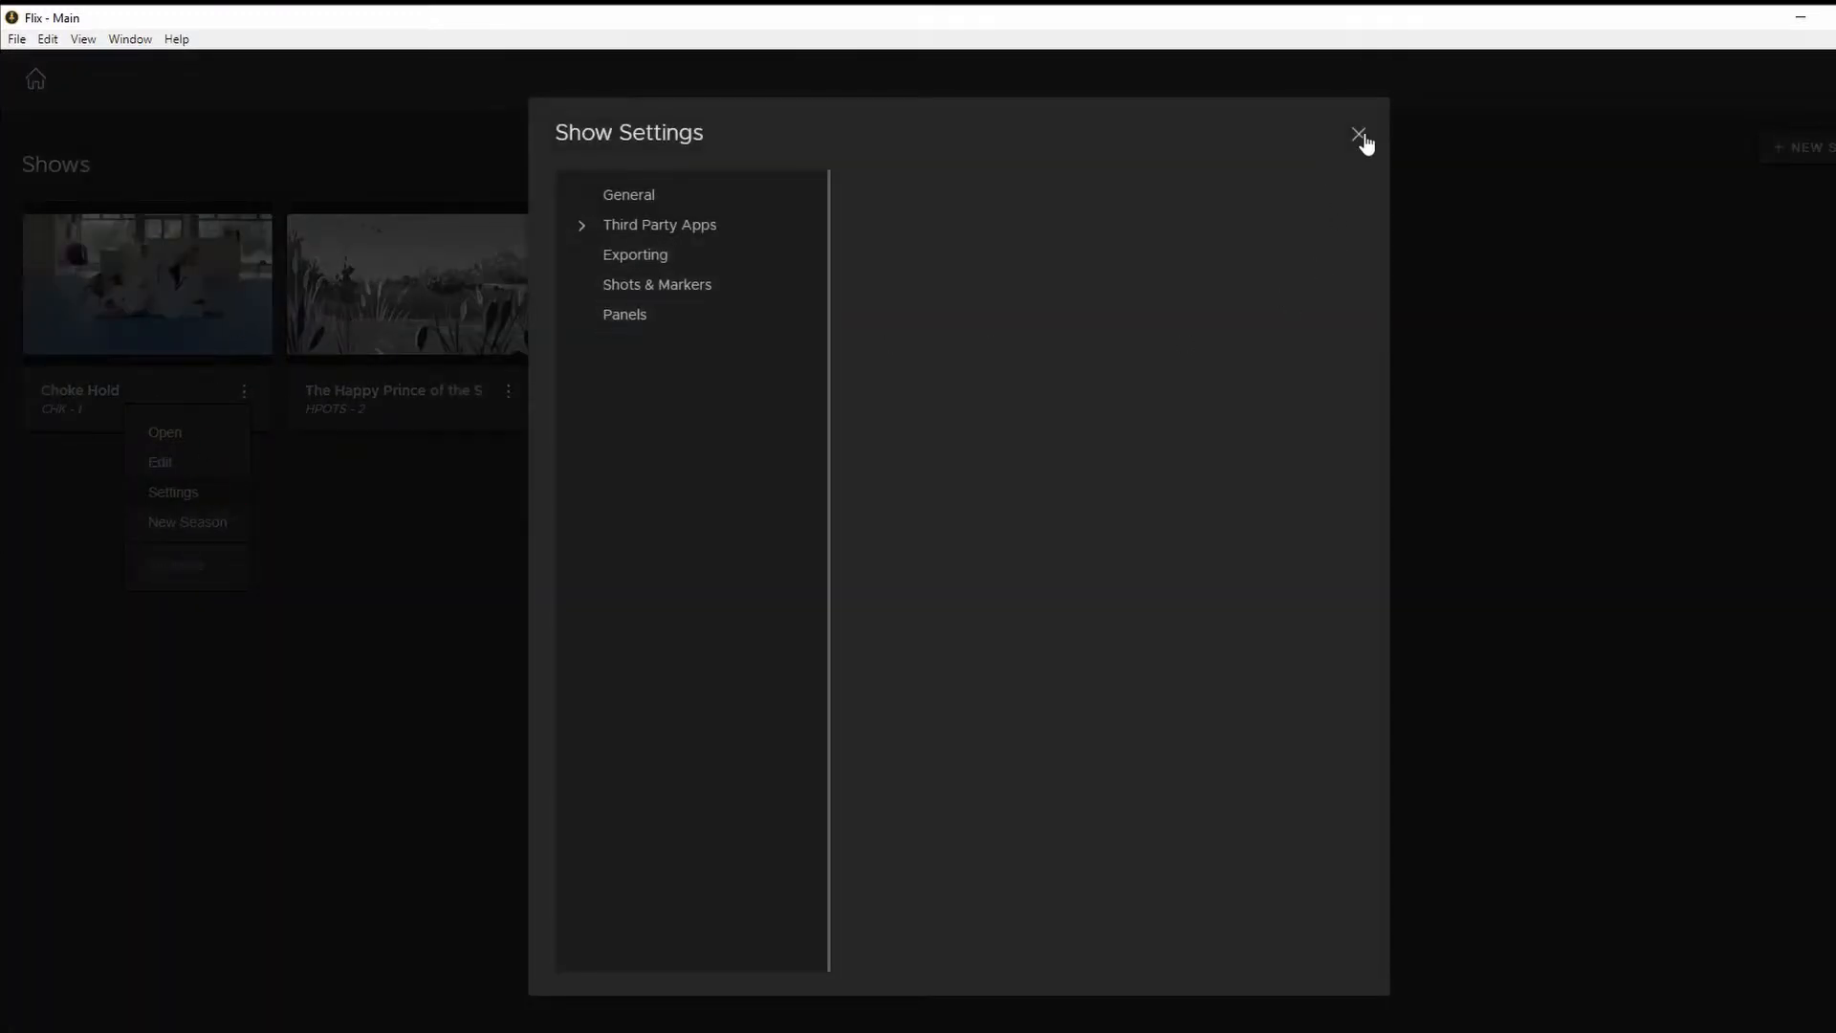
left_click(1361, 137)
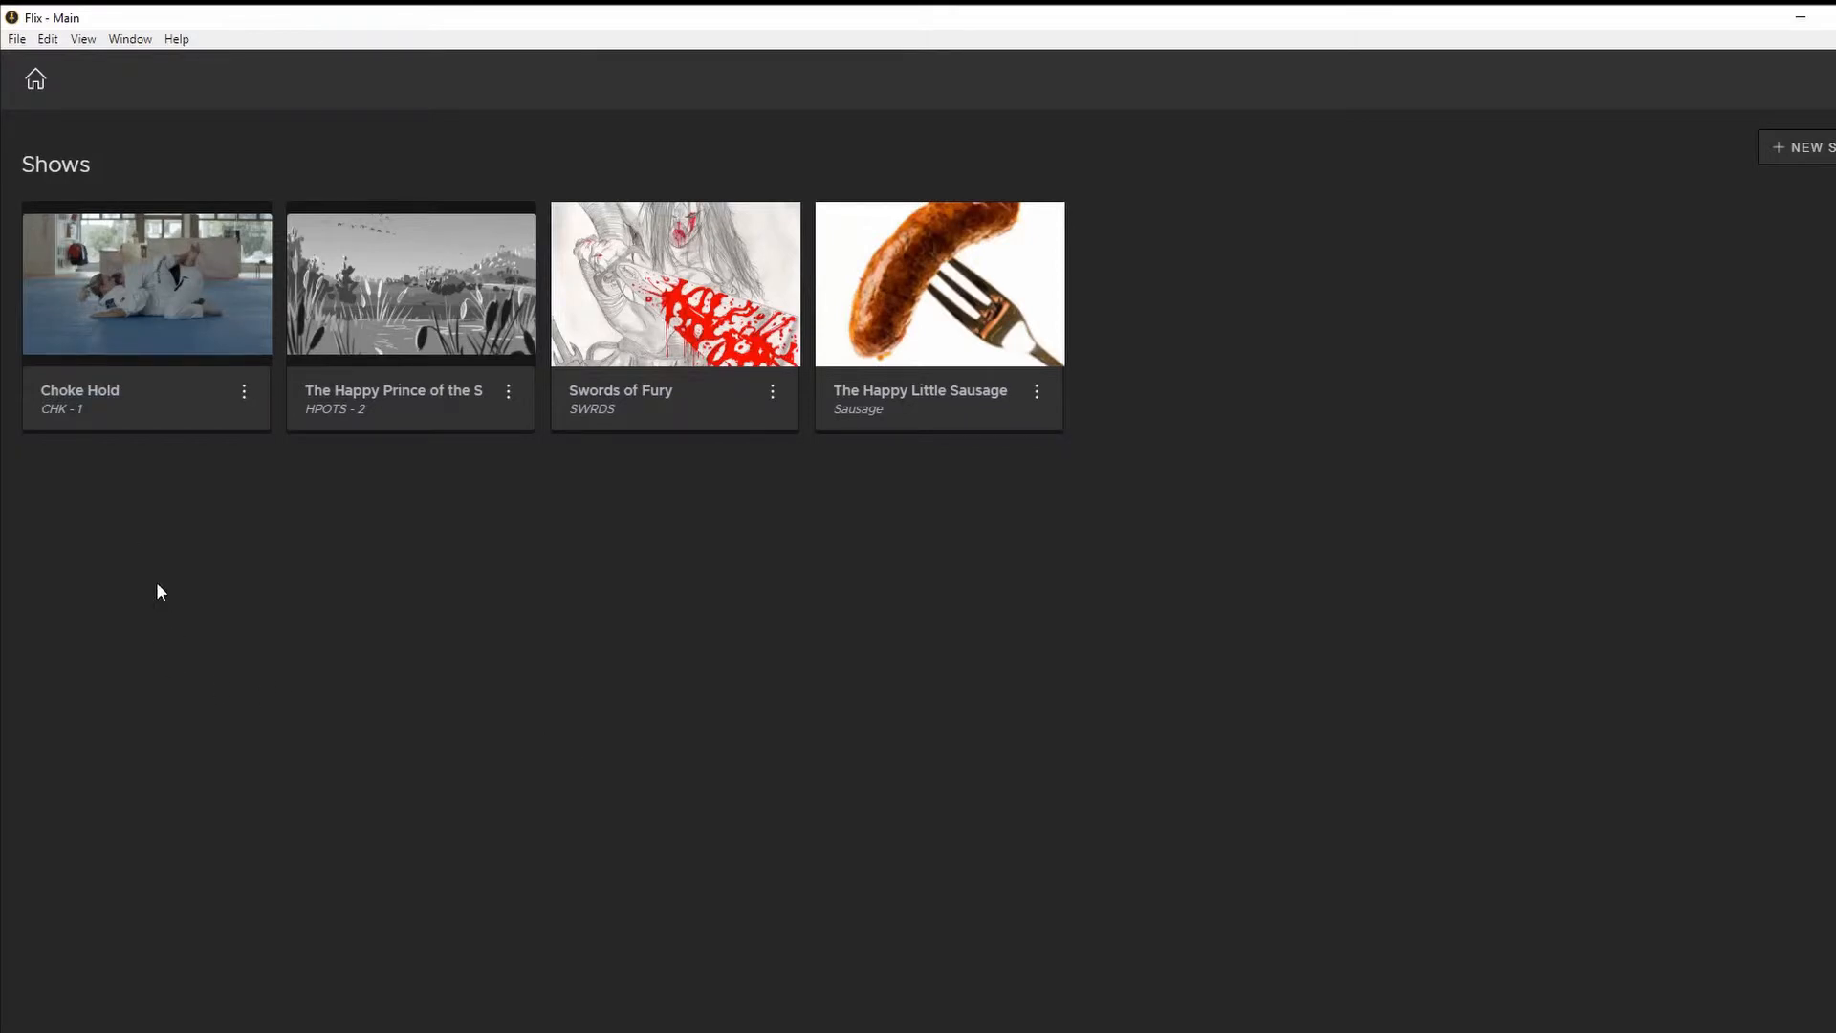
Step: Open the HPOTS show's Inciting incident sequence and look through its list of revisions
left_click(191, 347)
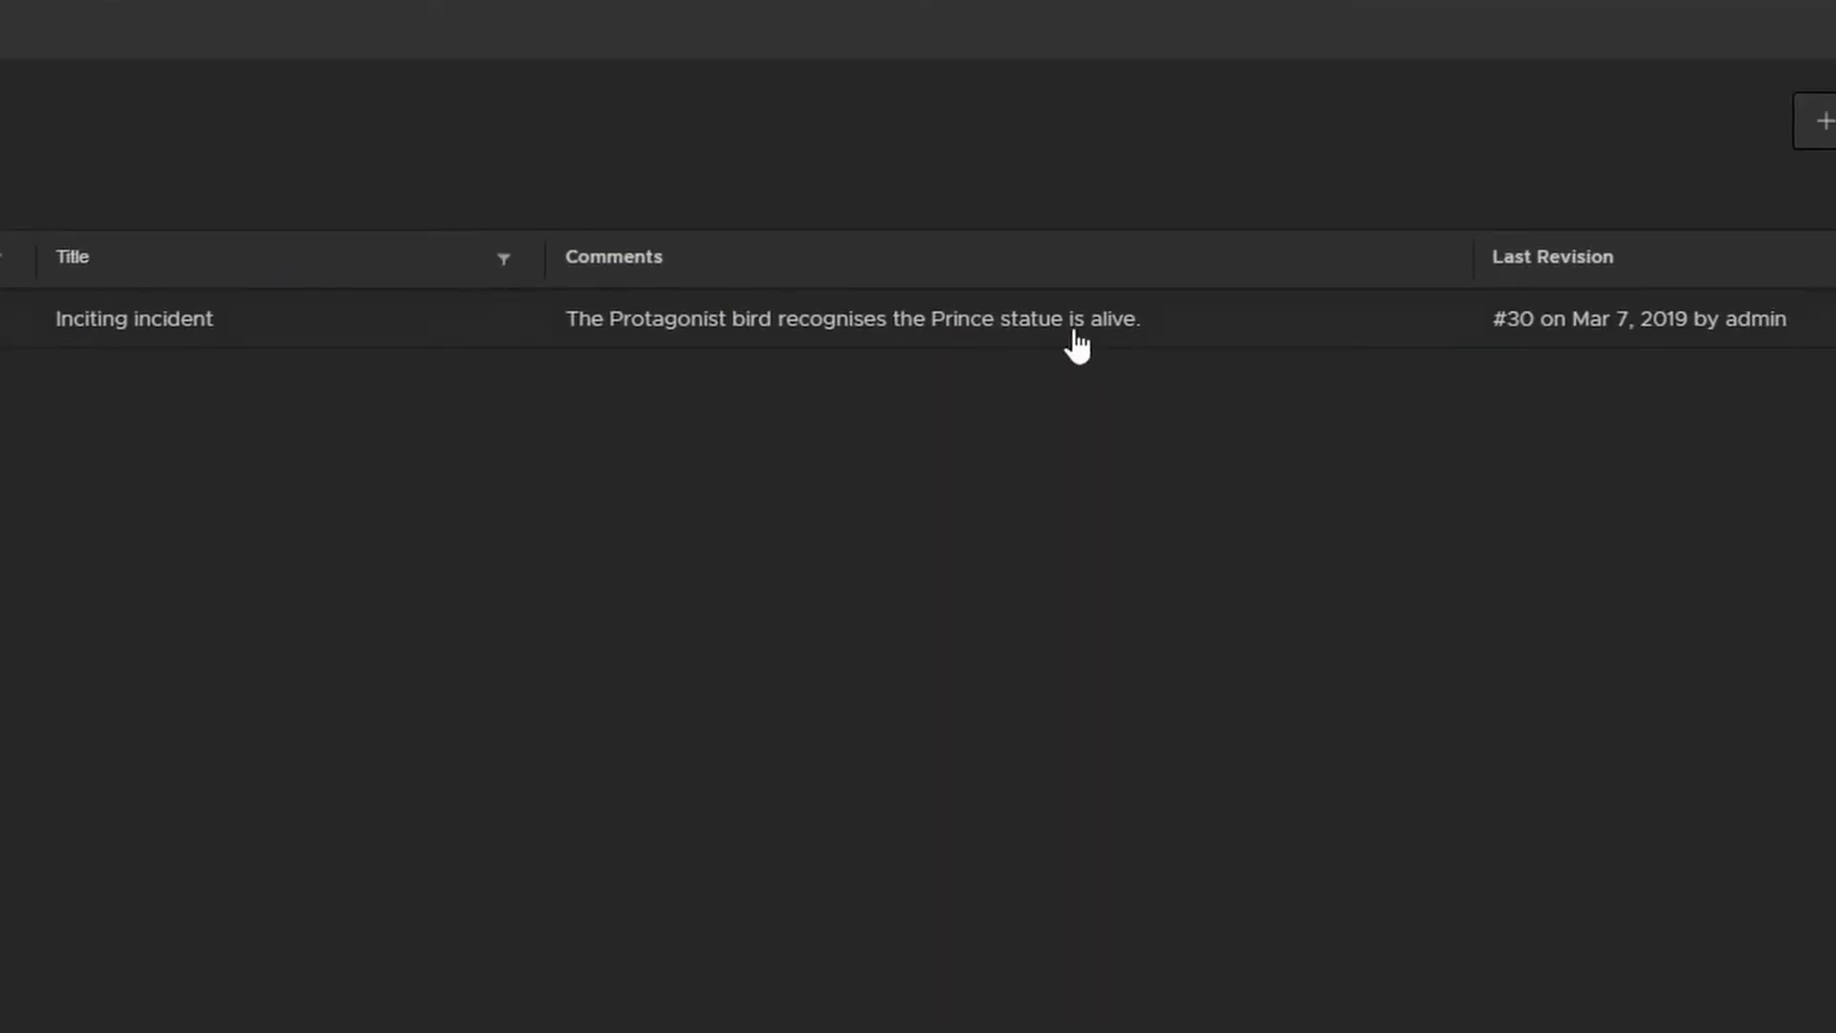
left_click(1234, 329)
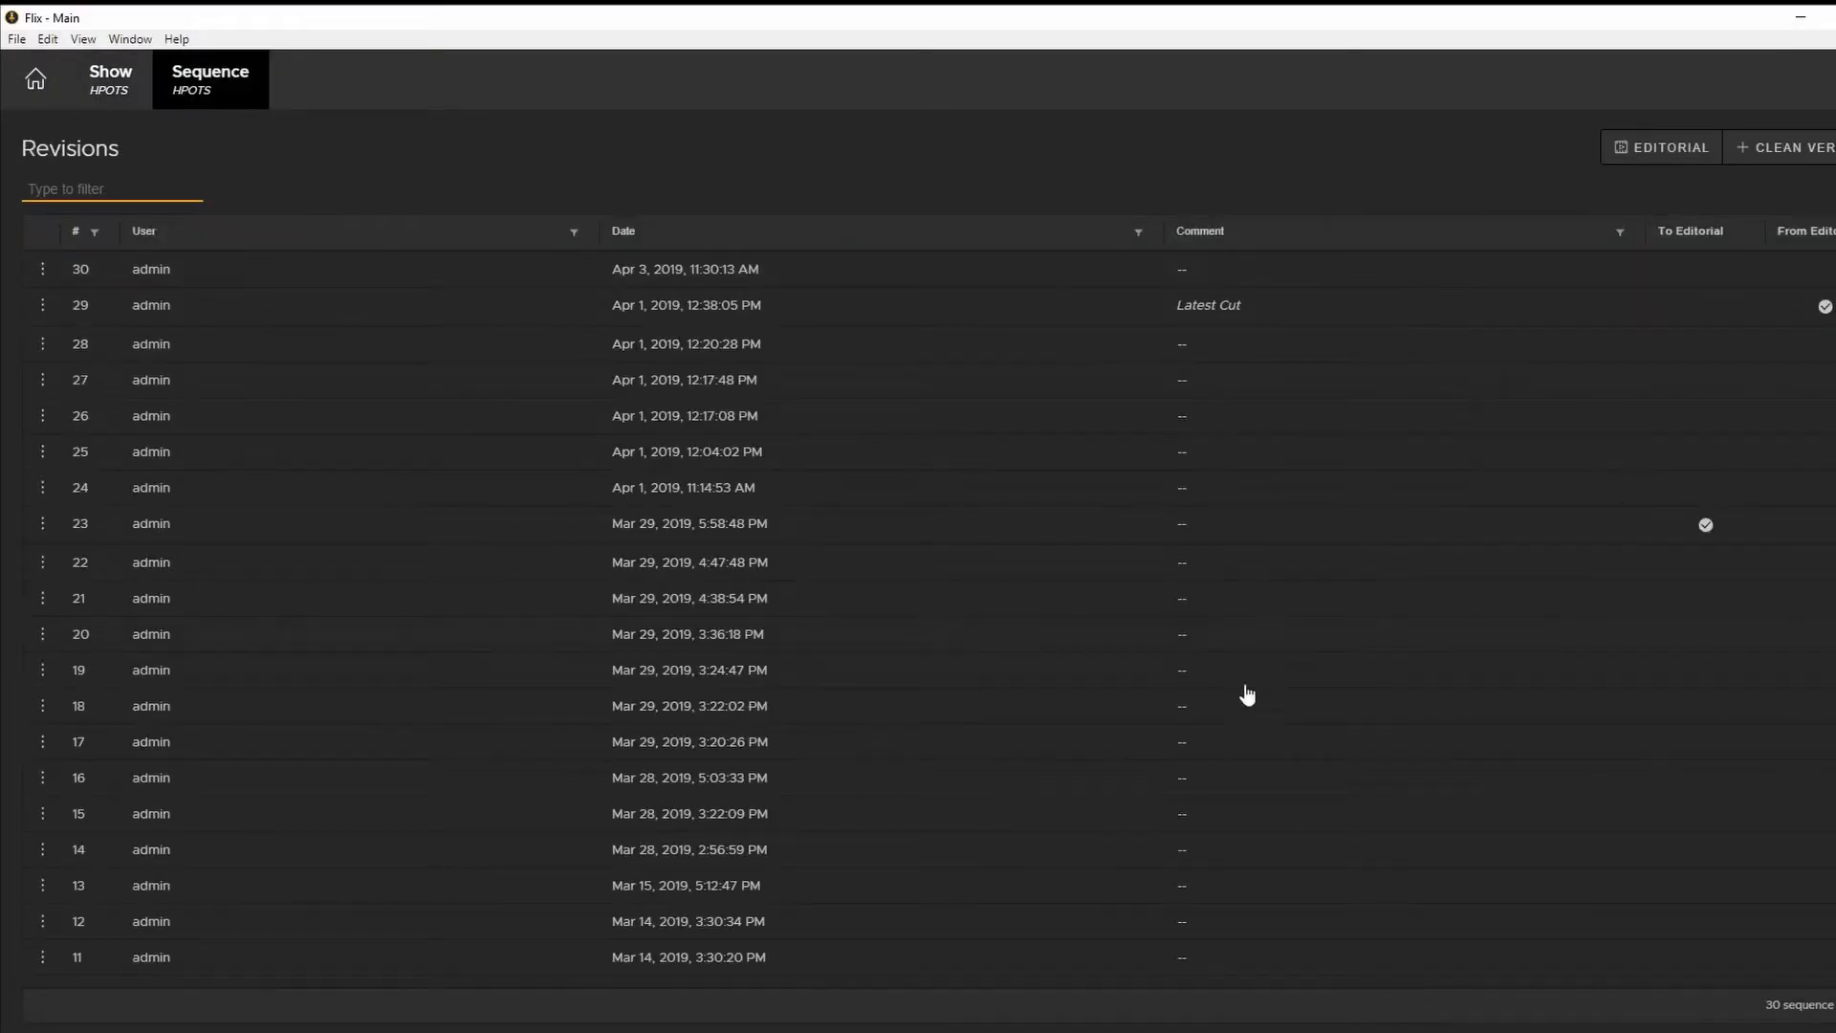
scroll(901, 359, "down", 5)
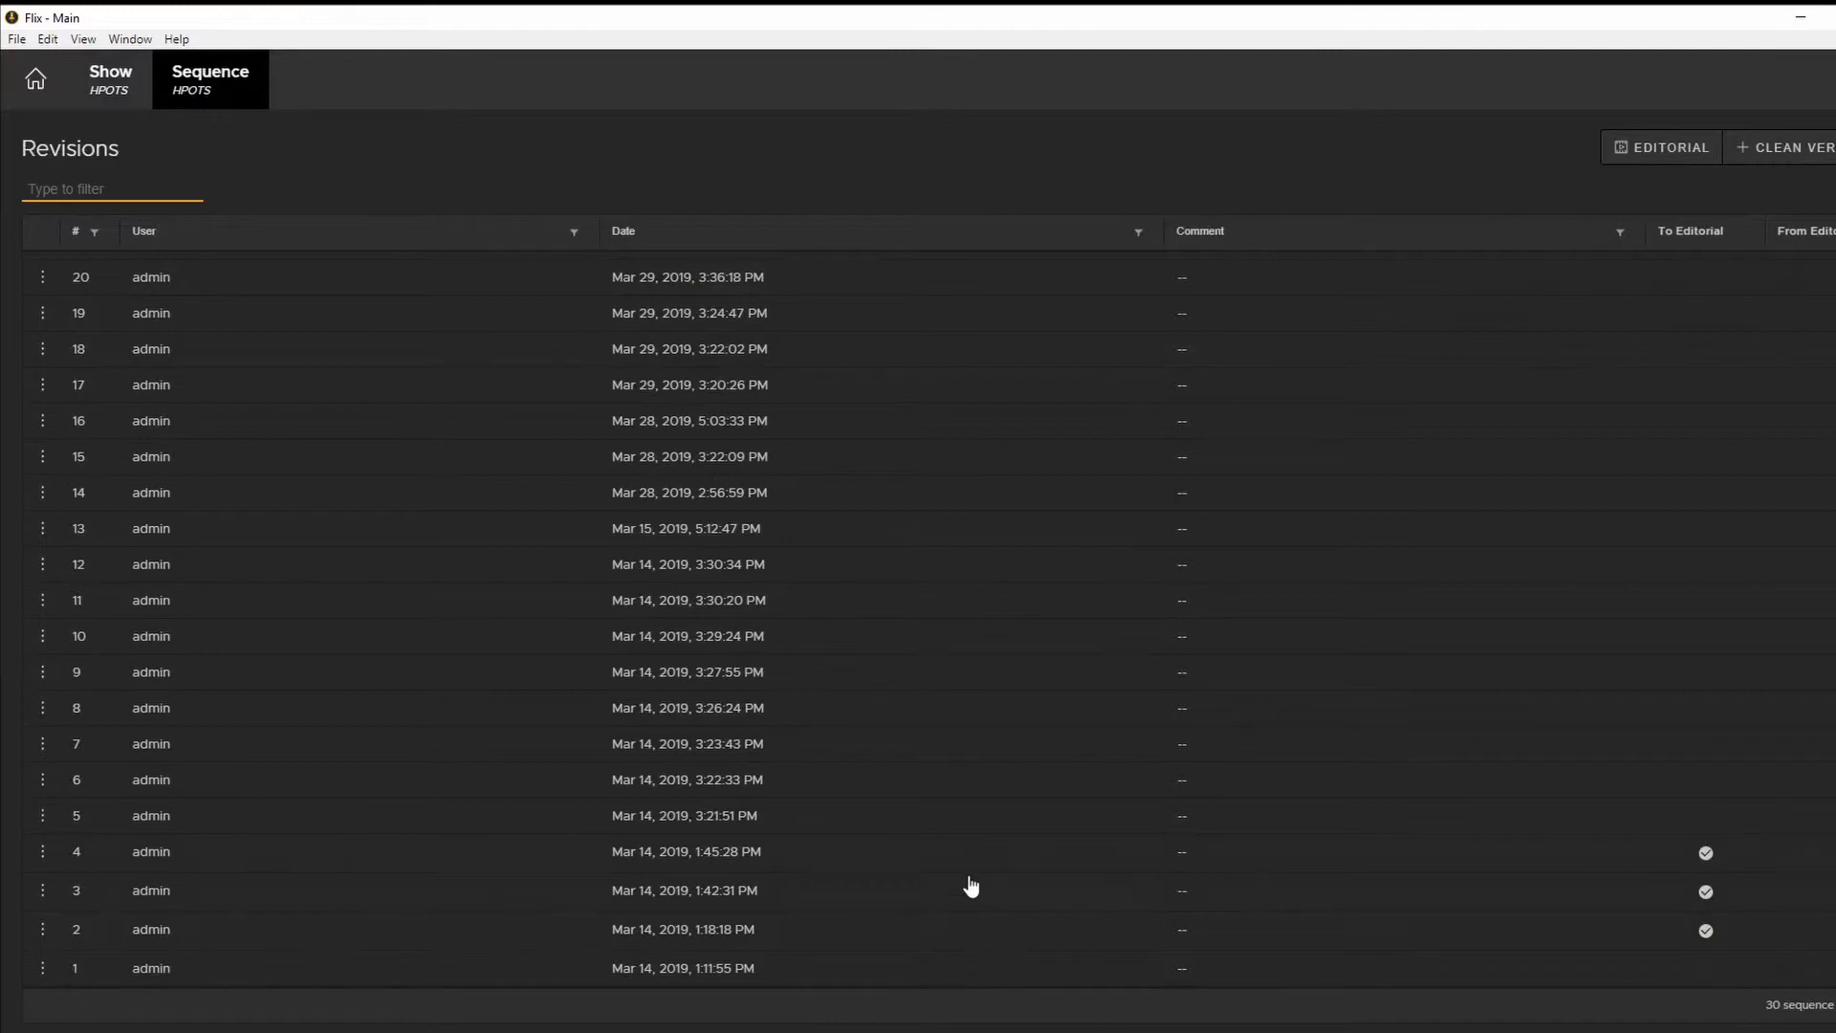
scroll(961, 726, "up", 5)
scroll(1004, 746, "down", 5)
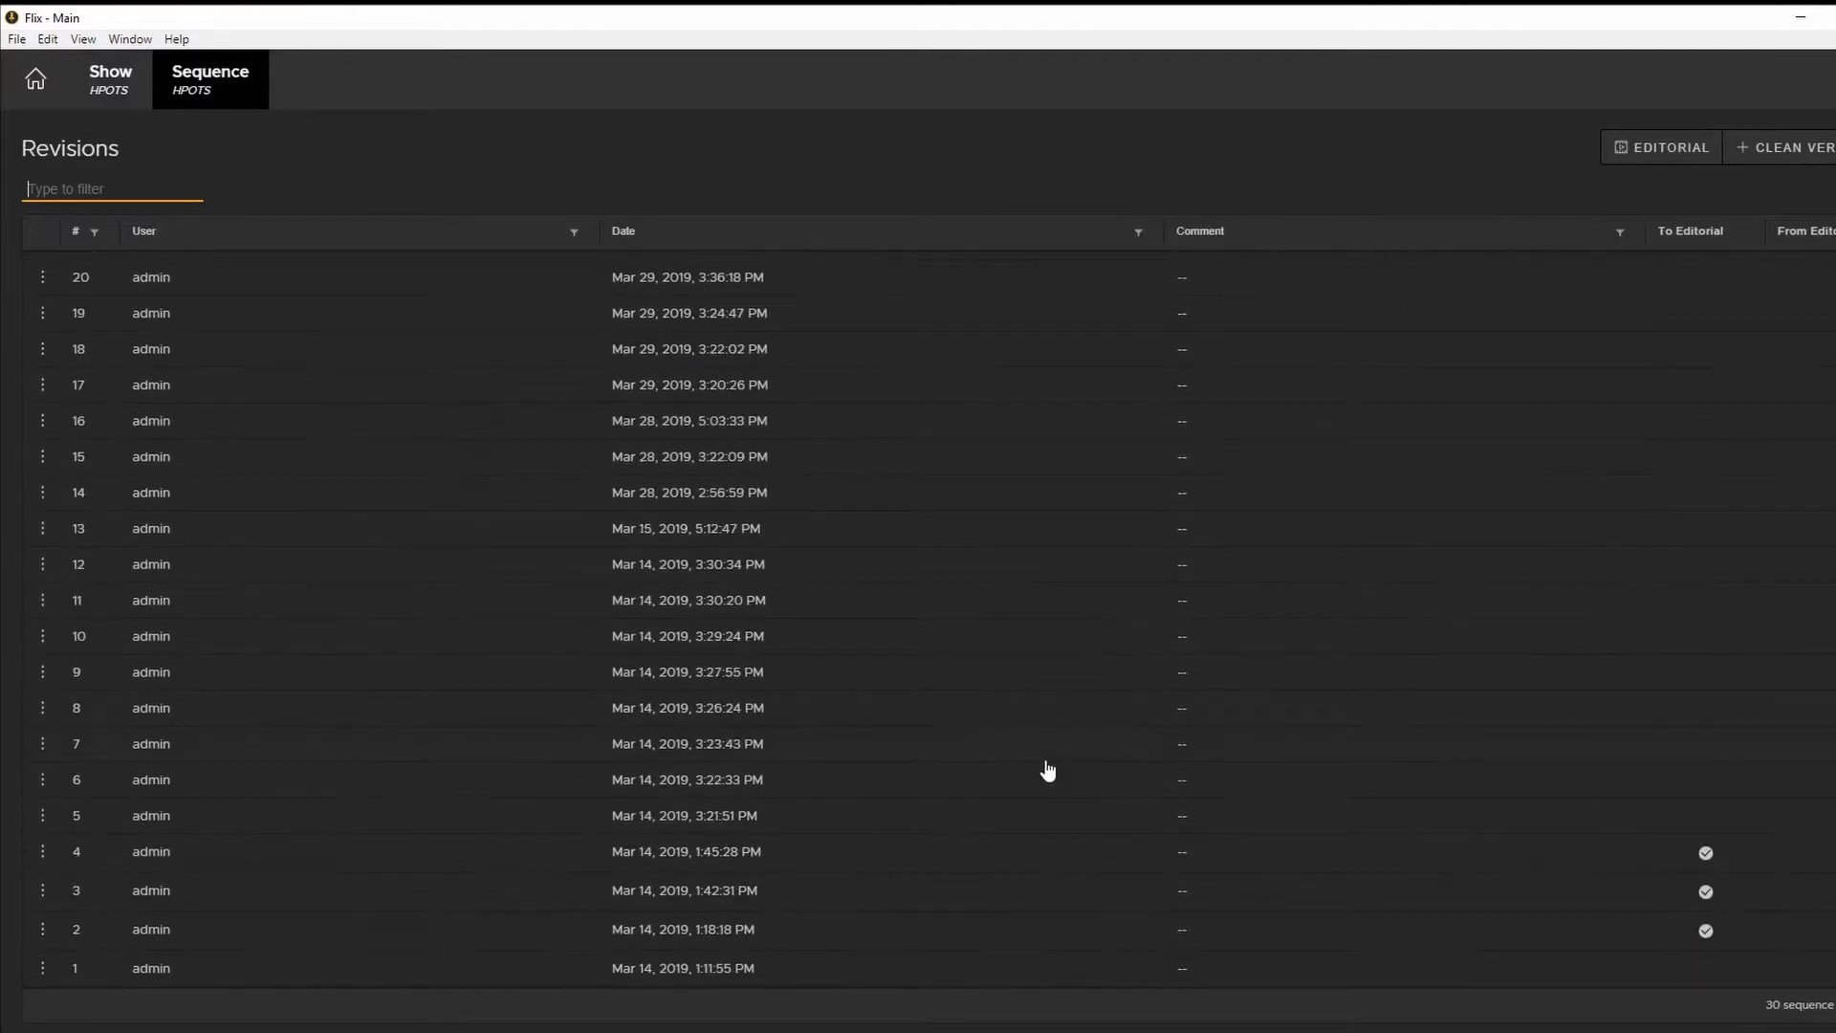
Step: View the storyboard panels of revisions 1 and 30, and return to the show's sequence list
left_click(481, 972)
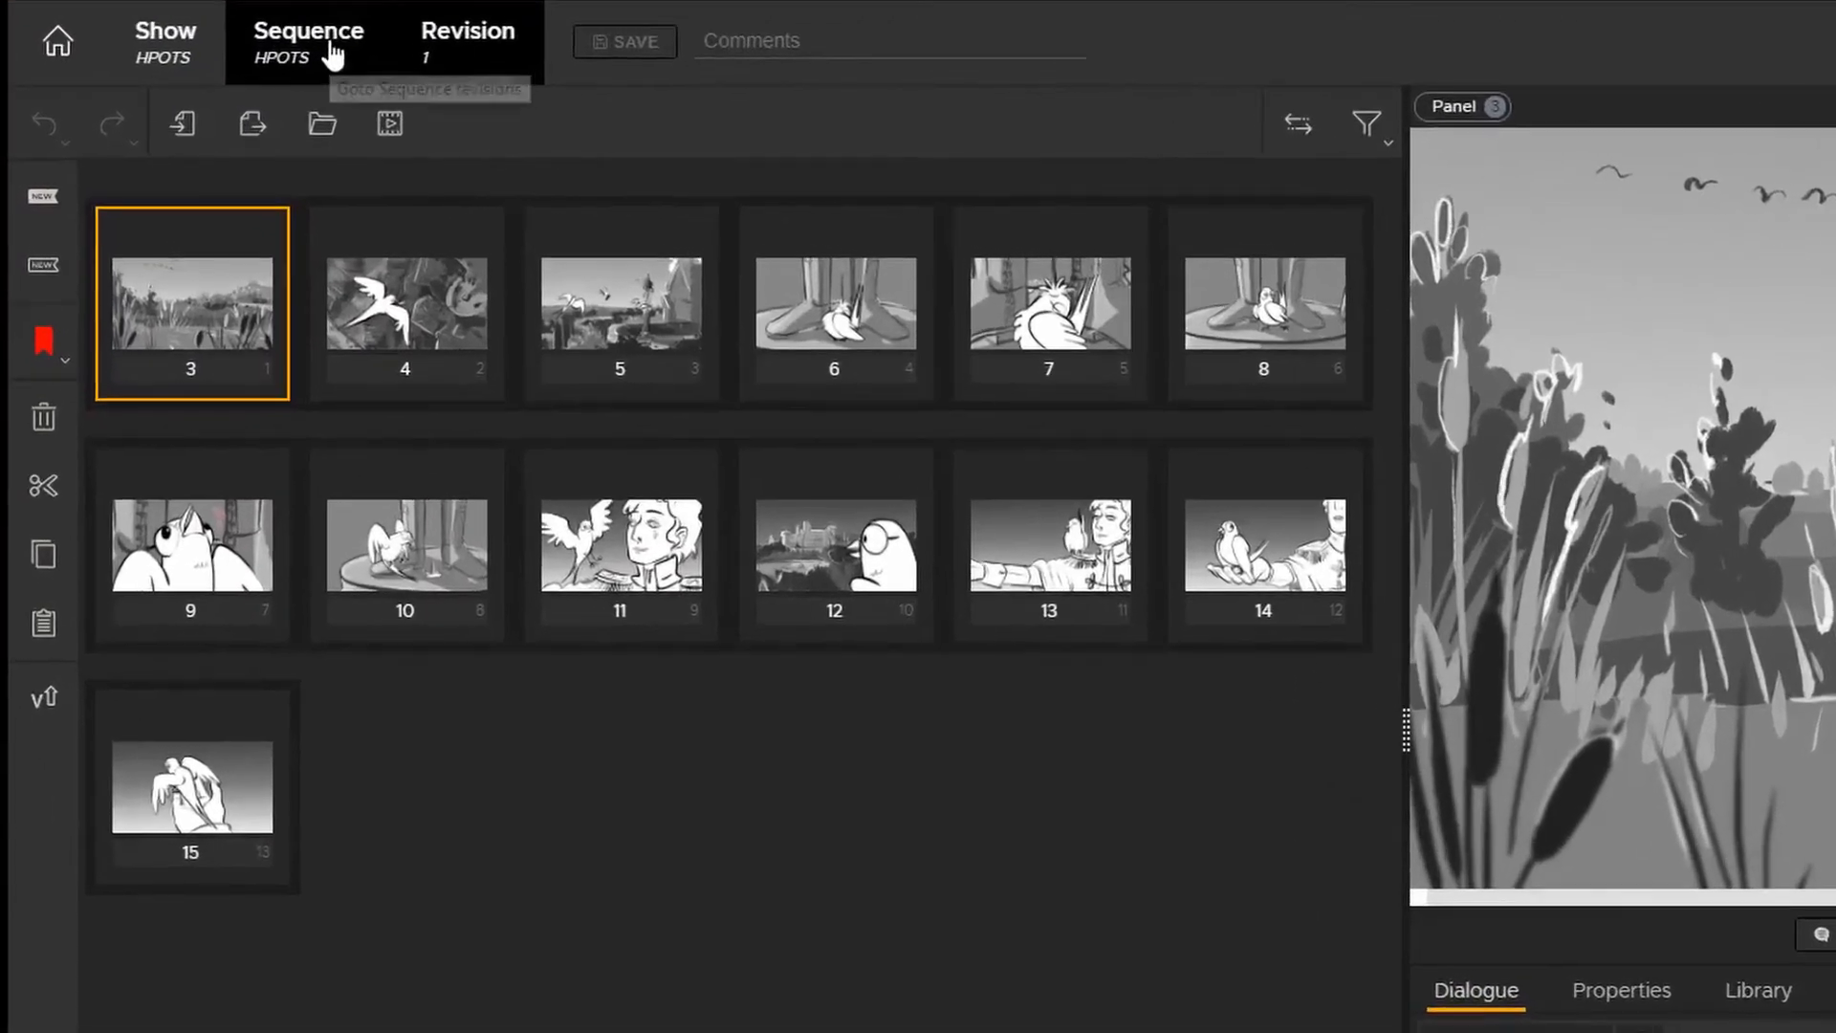
left_click(320, 55)
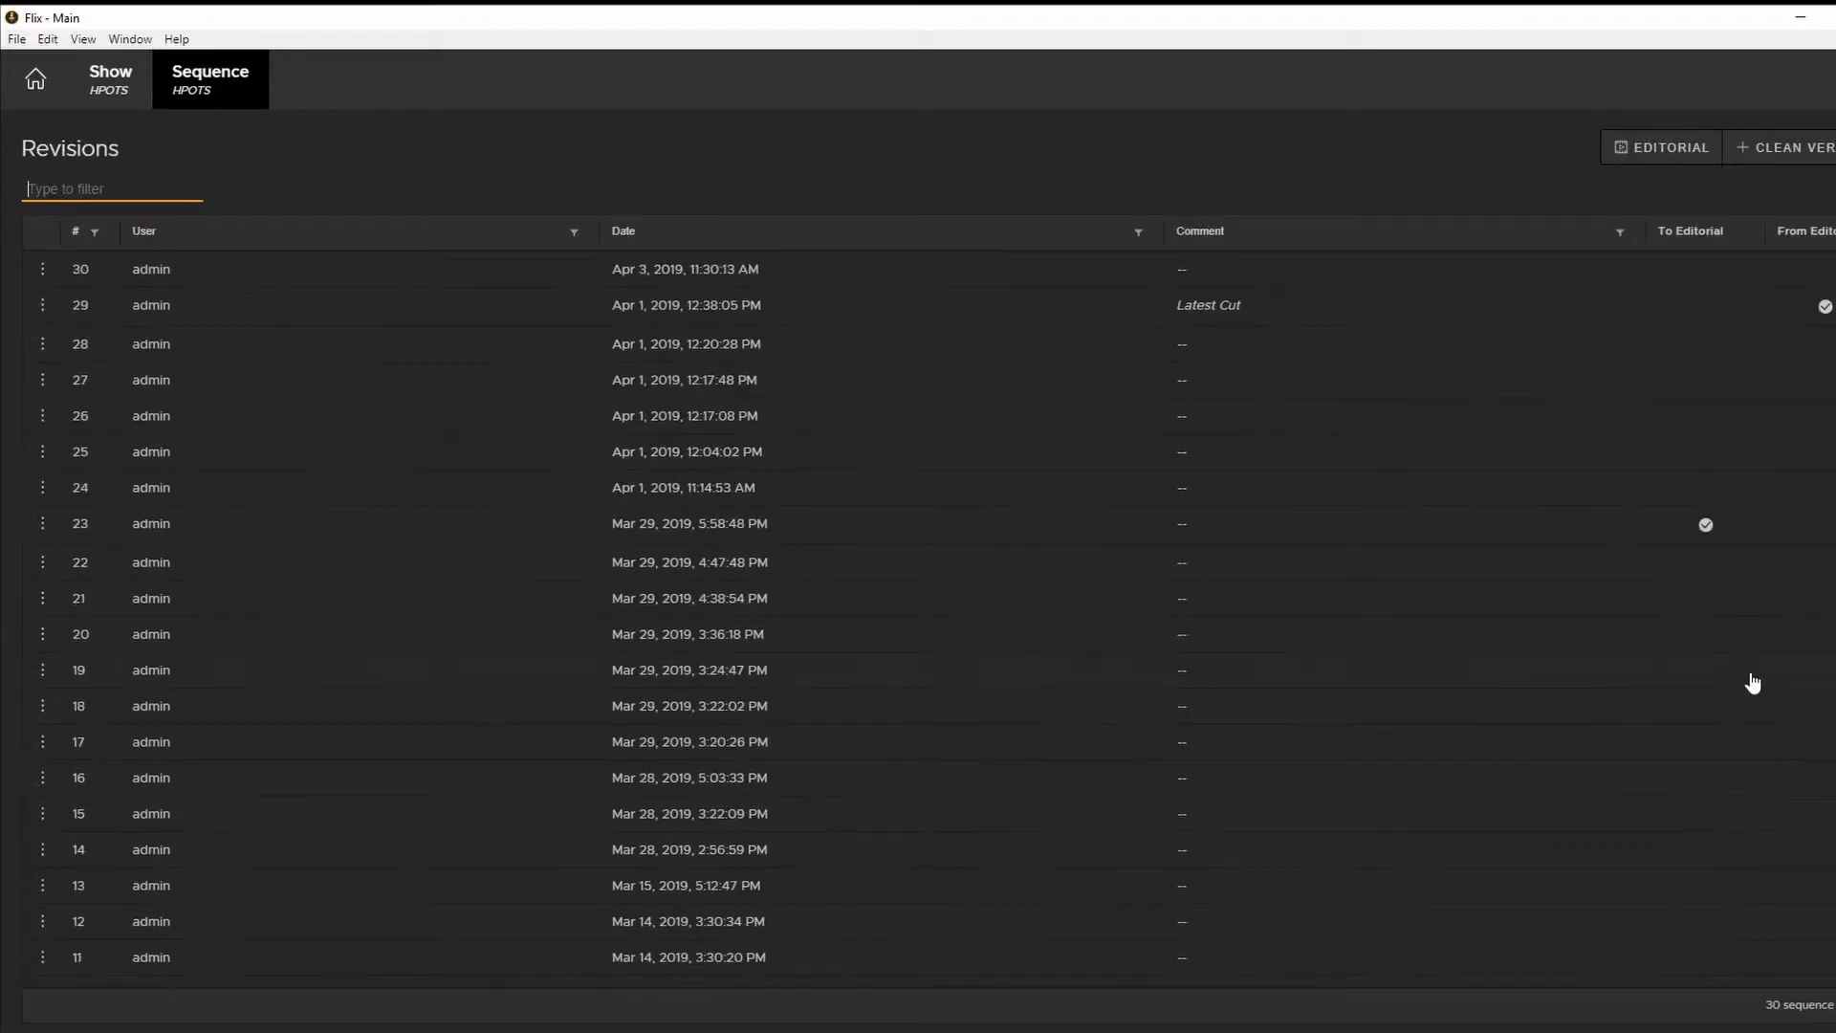
left_click(562, 276)
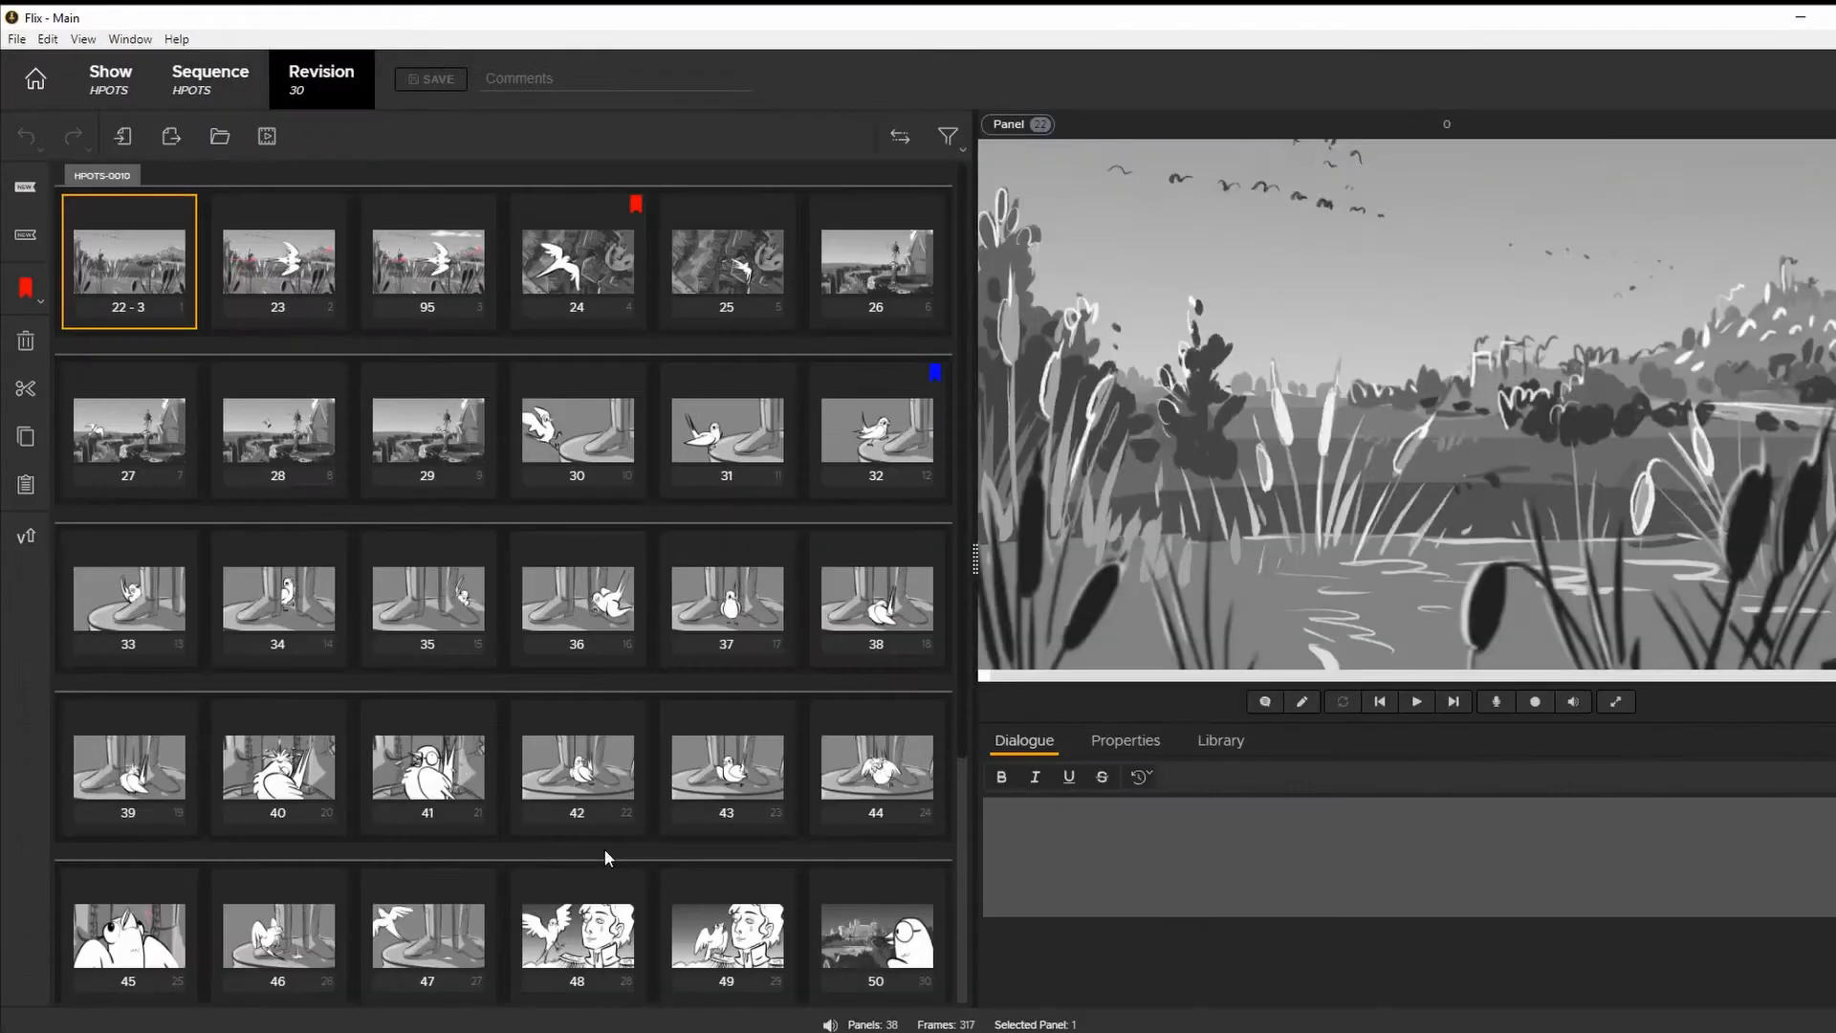
scroll(606, 847, "down", 5)
scroll(607, 847, "up", 3)
scroll(606, 847, "up", 1)
left_click(105, 91)
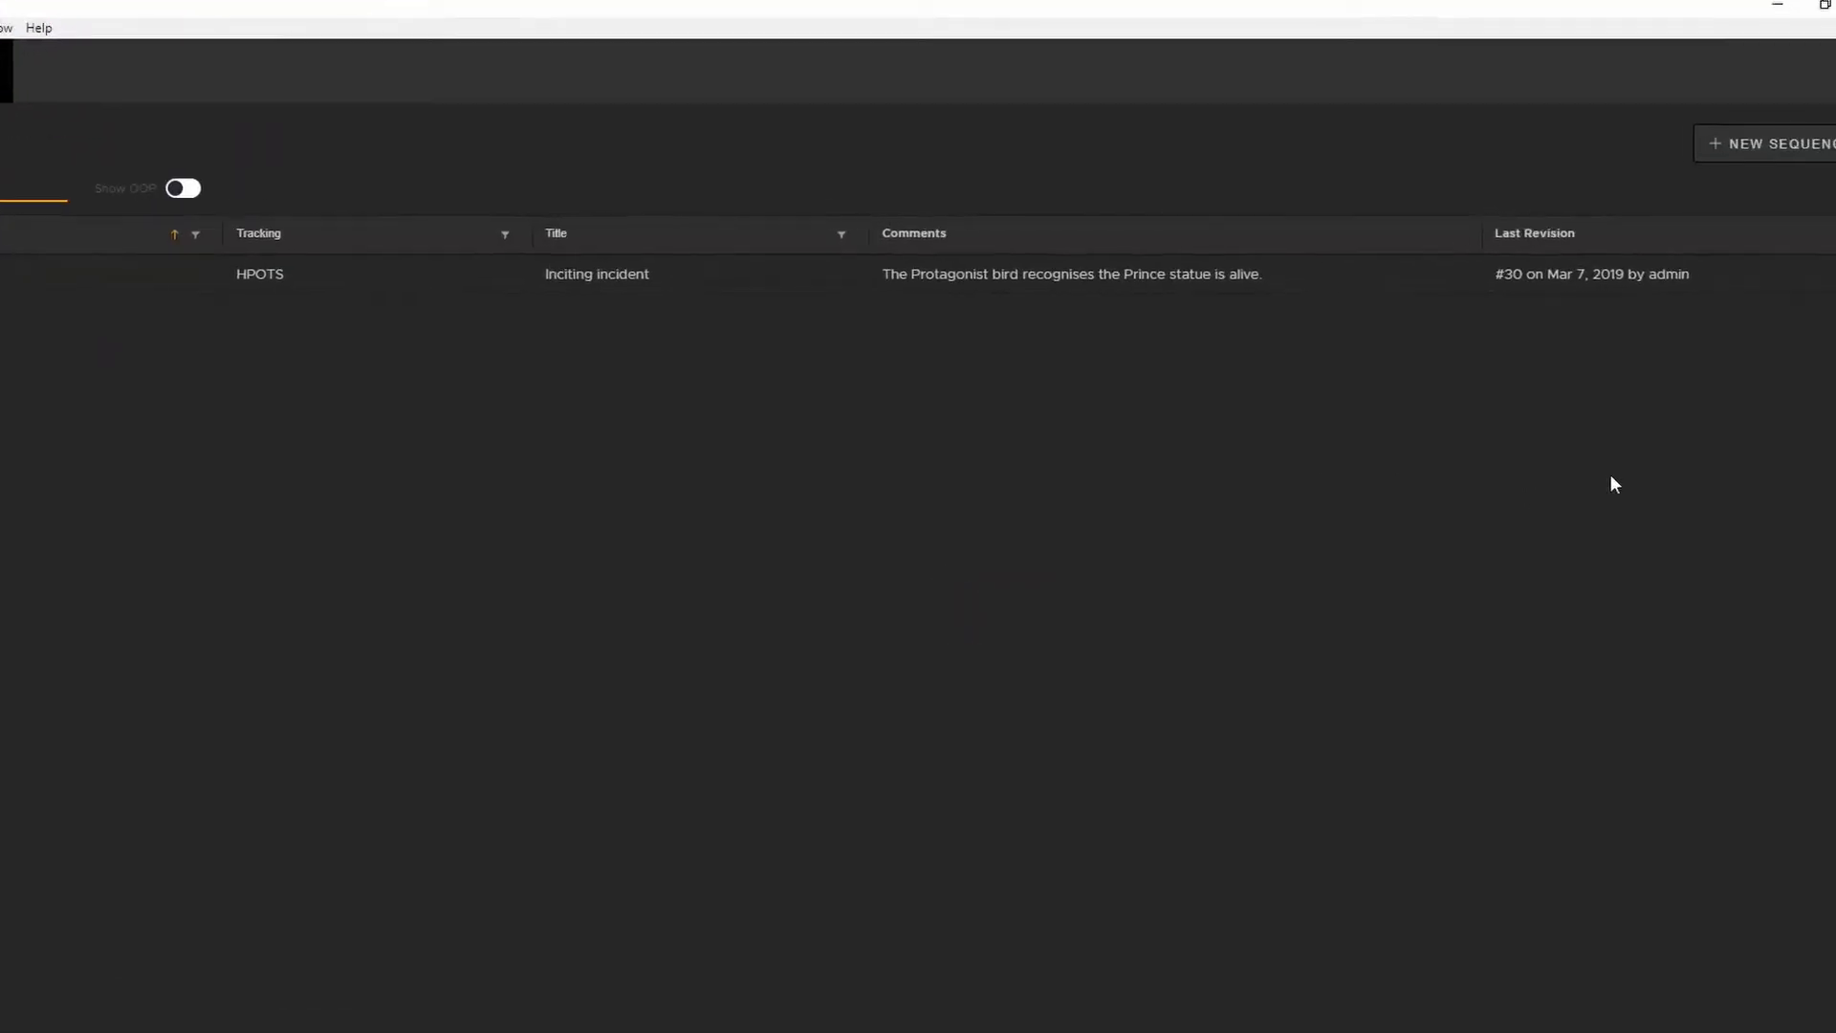
Step: Start a new sequence with the tracking code HPOTS and the title Act 1 Climax
left_click(1699, 134)
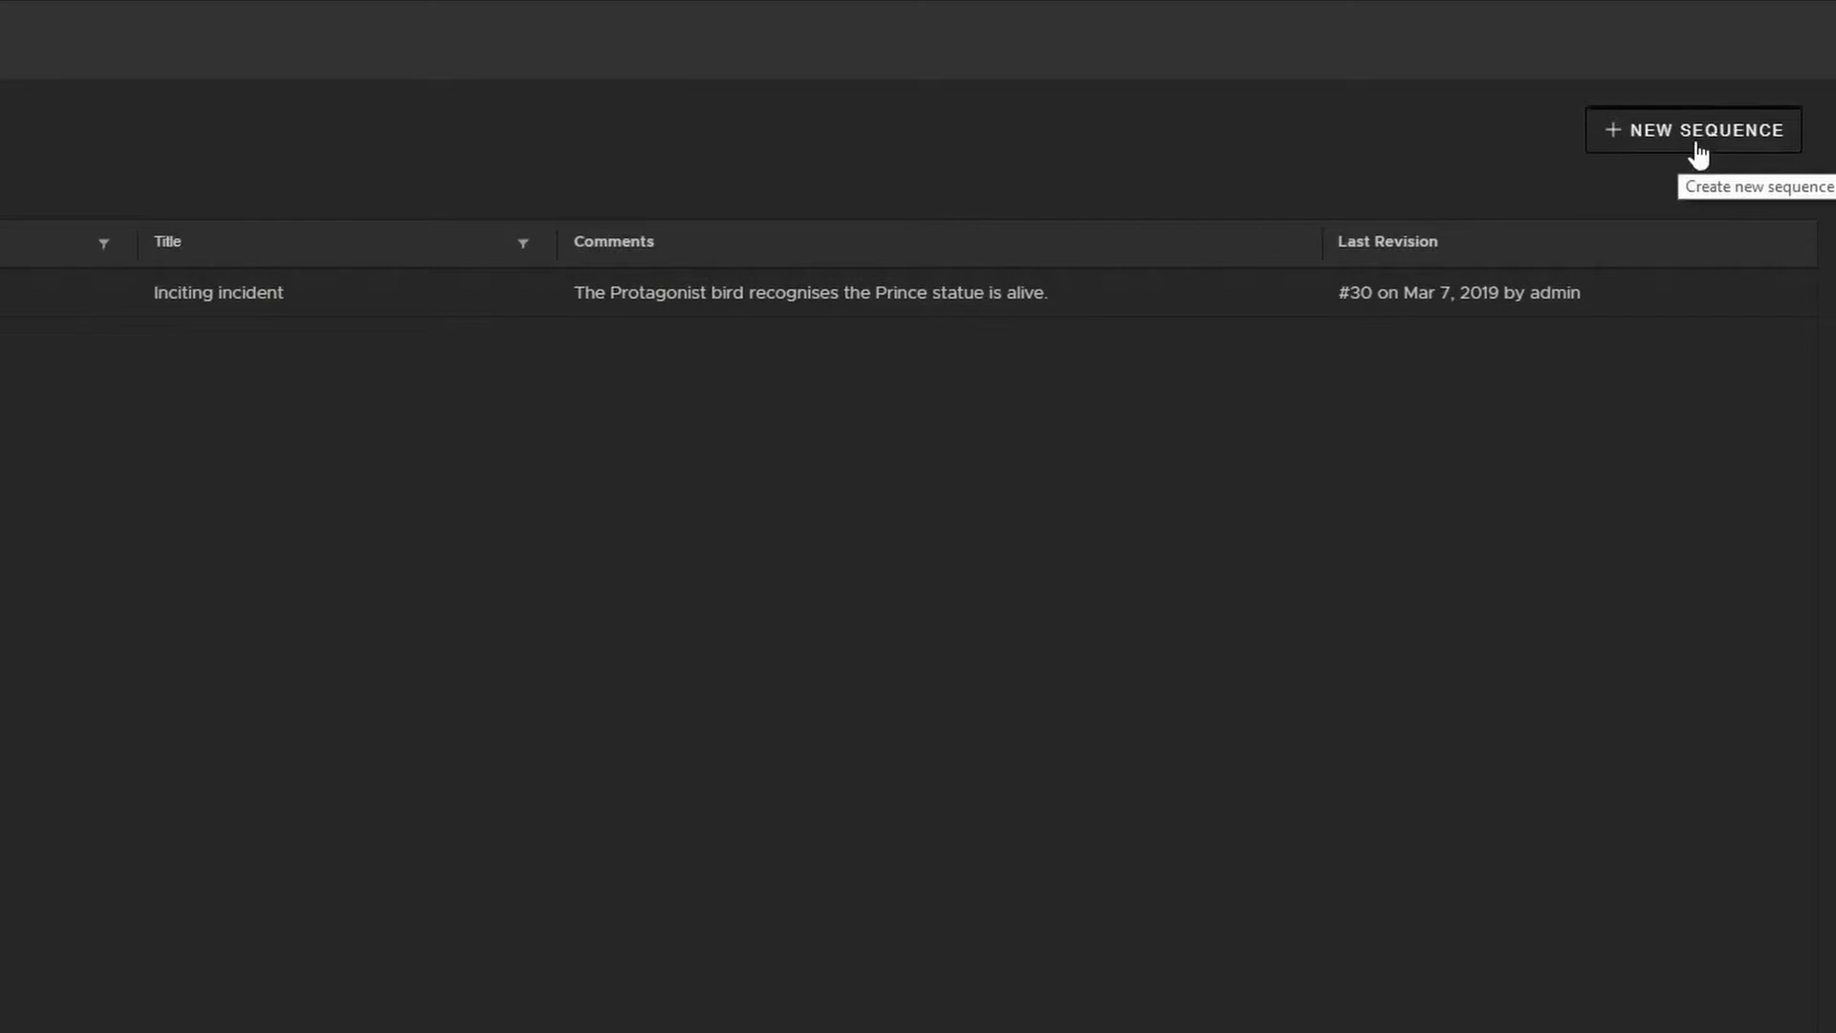
type("HPOTS")
left_click(1017, 429)
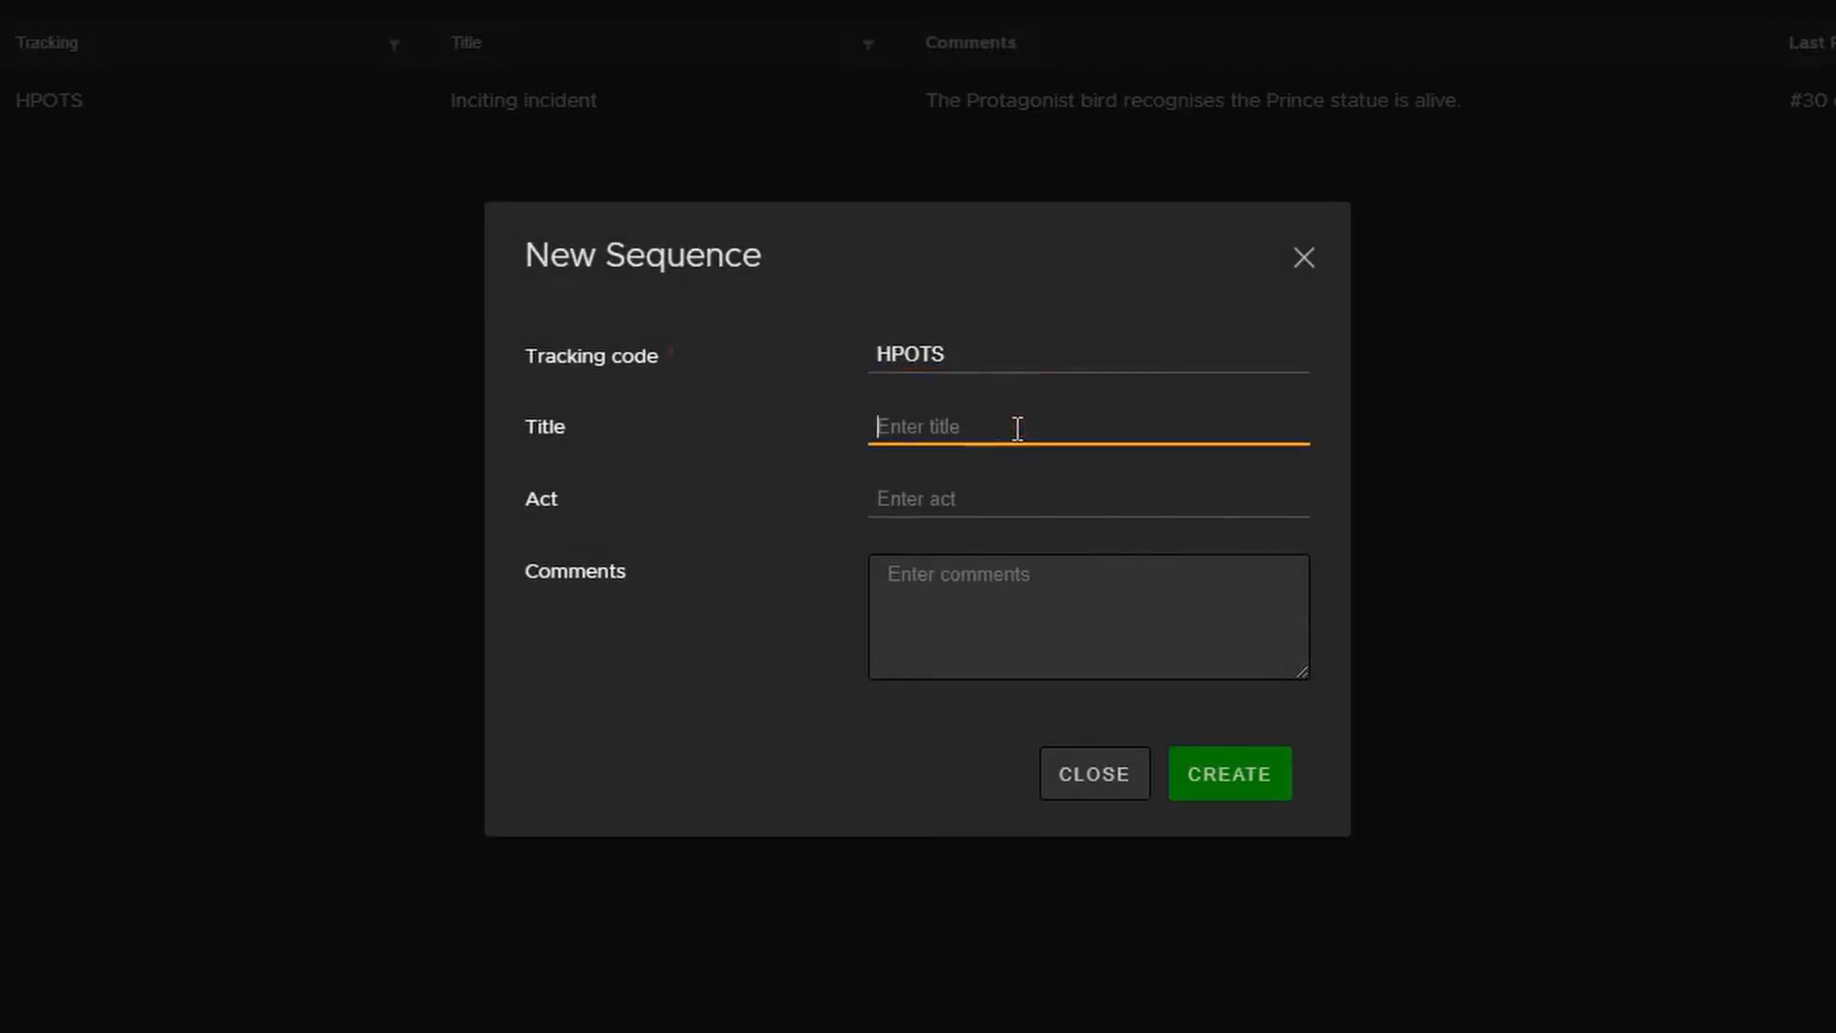
type("Act 1 Climax")
key("Tab")
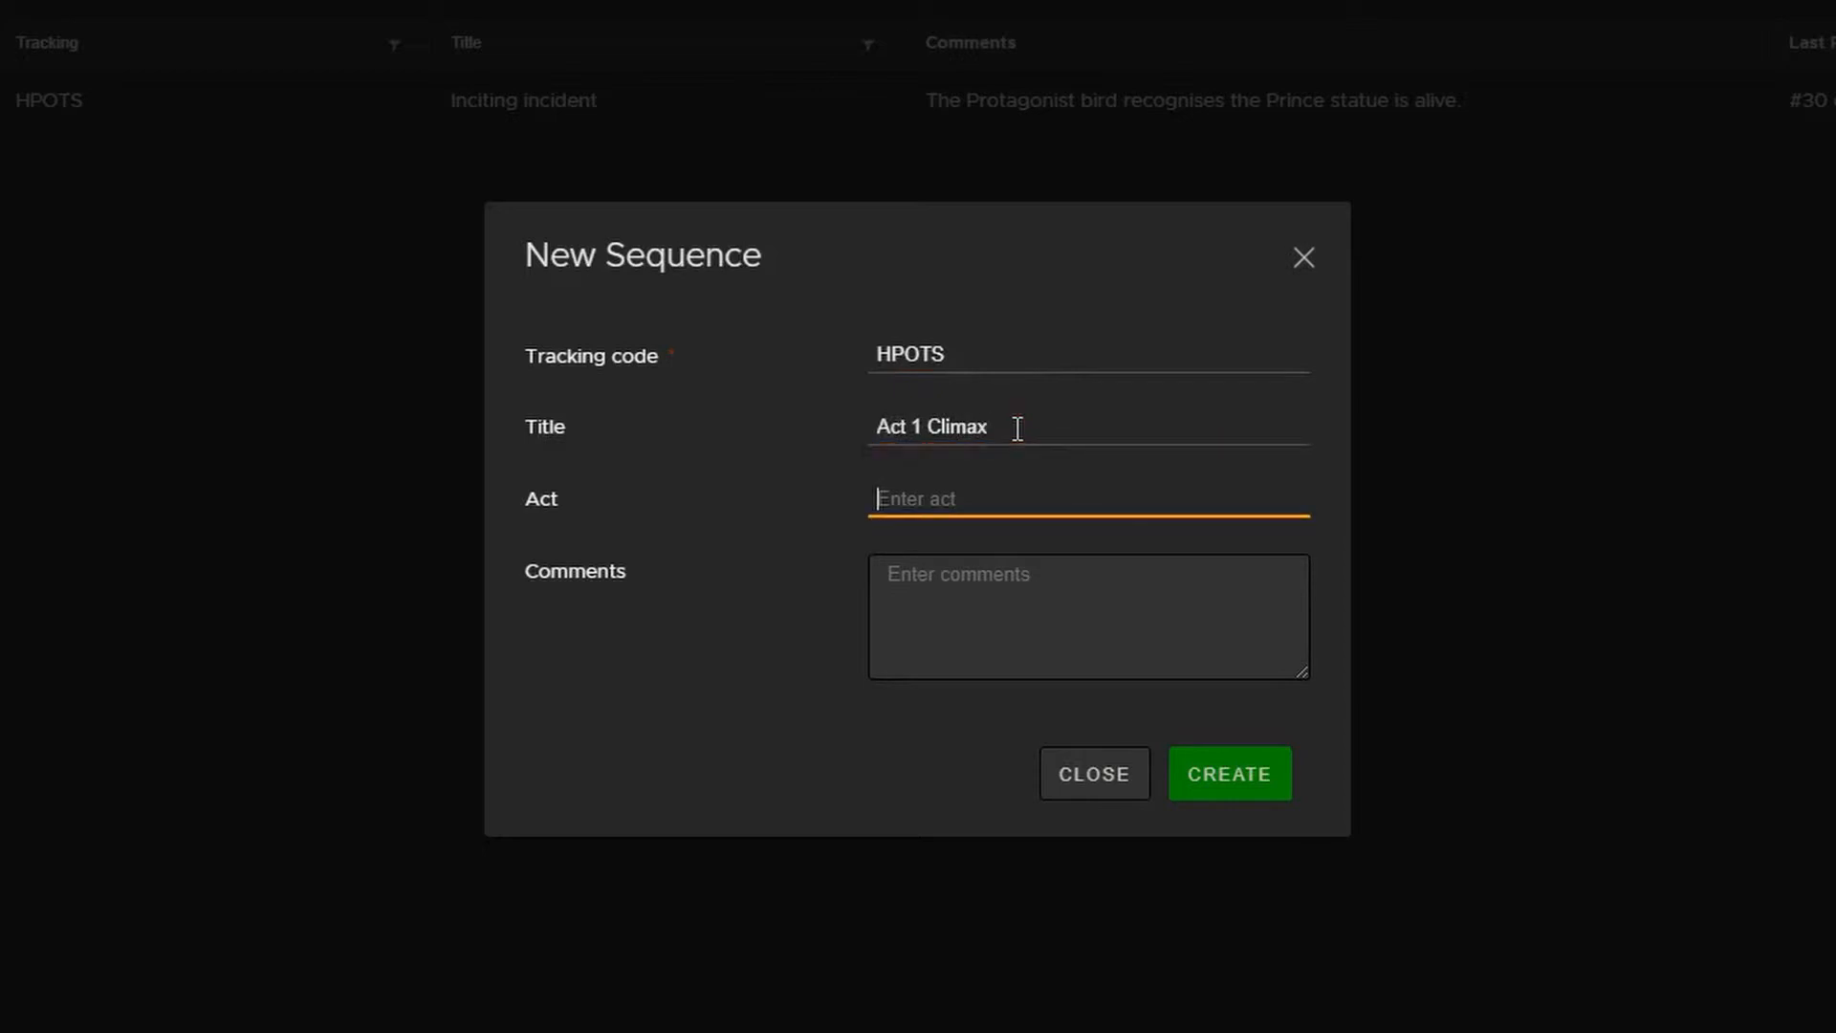
Step: Set the sequence's act to 1 and its comment to "Our protagonist encounters the antagonist for the first time... and loses."
type("1")
key("Tab")
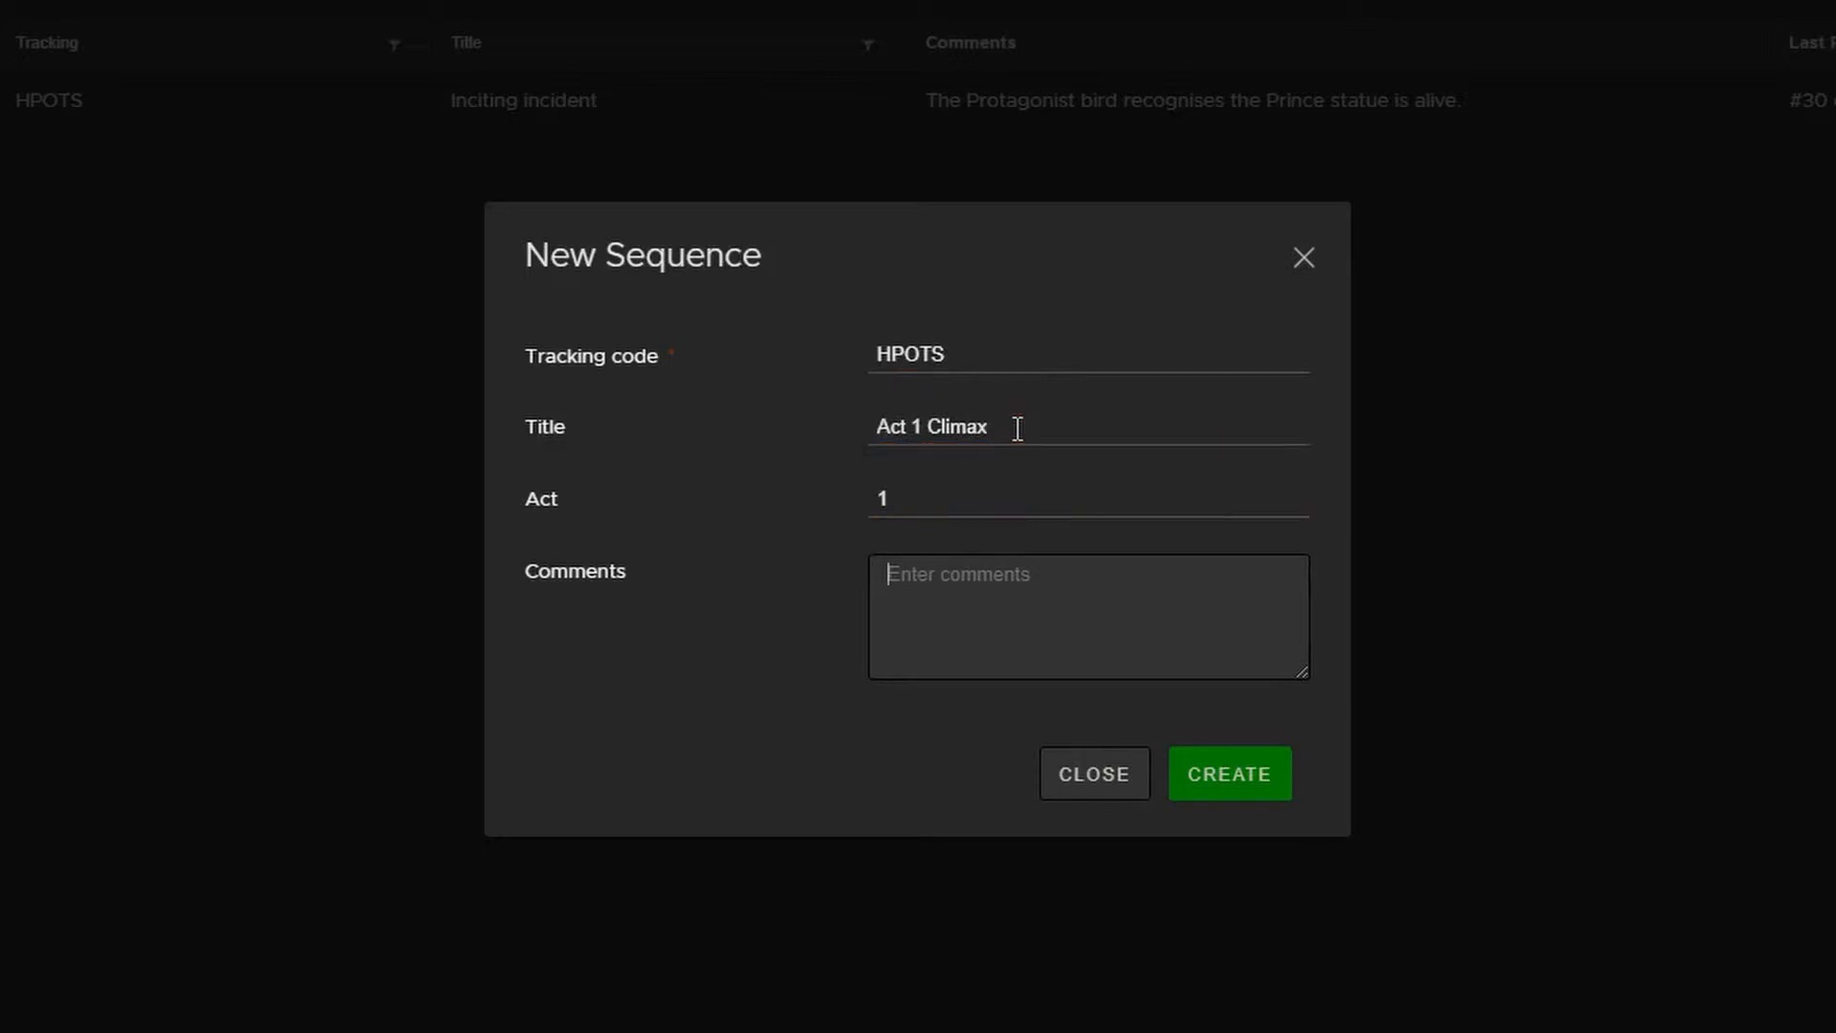
type("Our protagonist encounters the antagonist for the first time... and loses.")
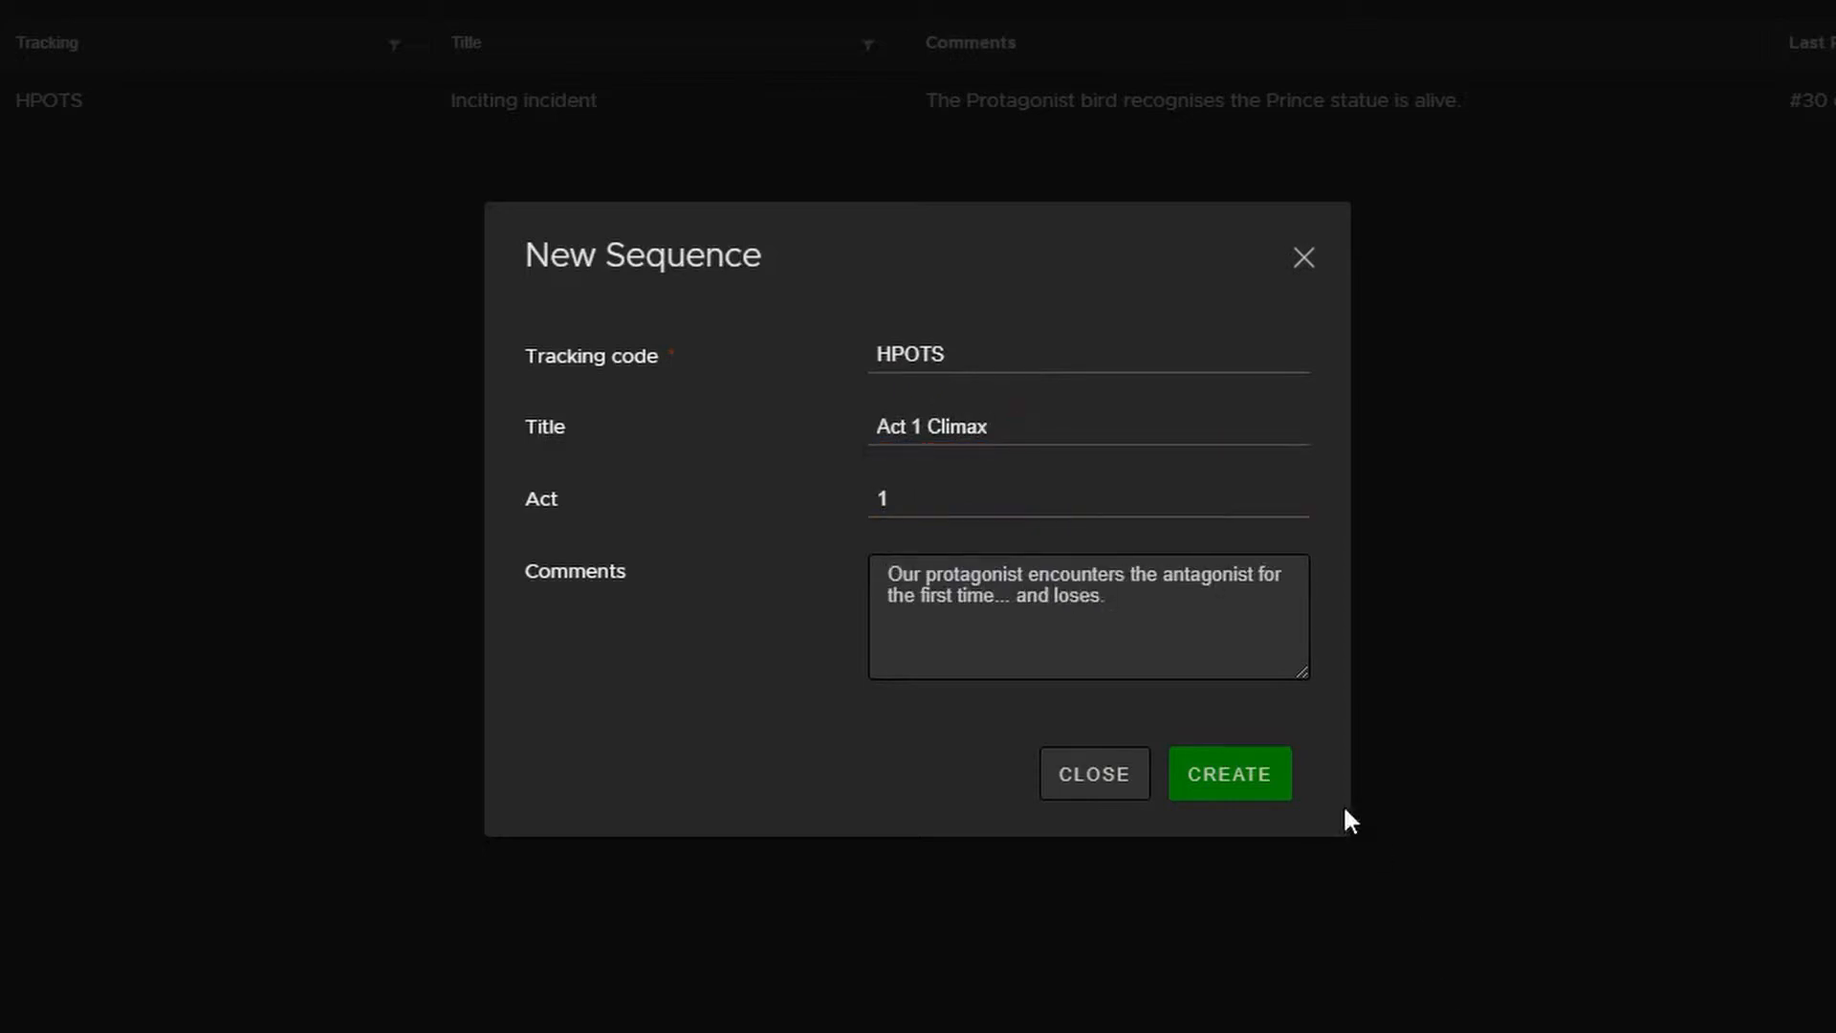
Step: Create the Act 1 Climax sequence from the completed details
left_click(1251, 803)
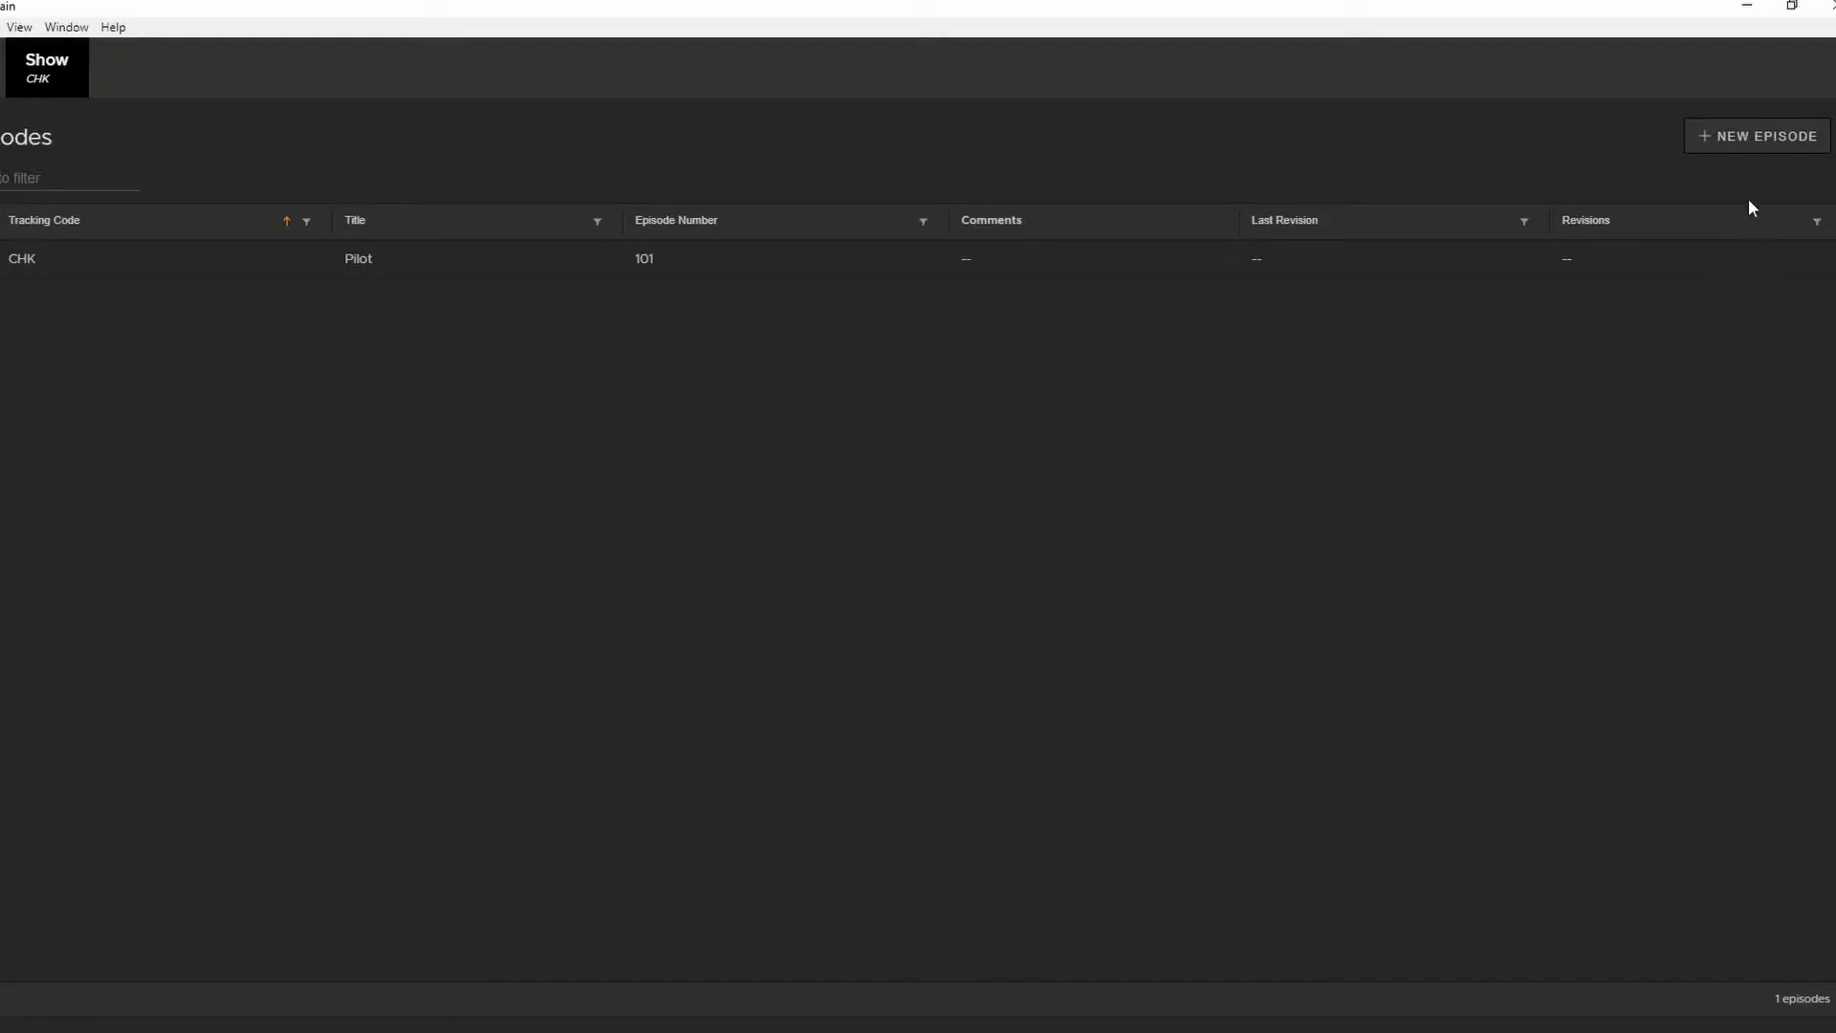
Step: Fill in a new episode for the CHK show with the title Changes afoot and episode number 102
left_click(1745, 144)
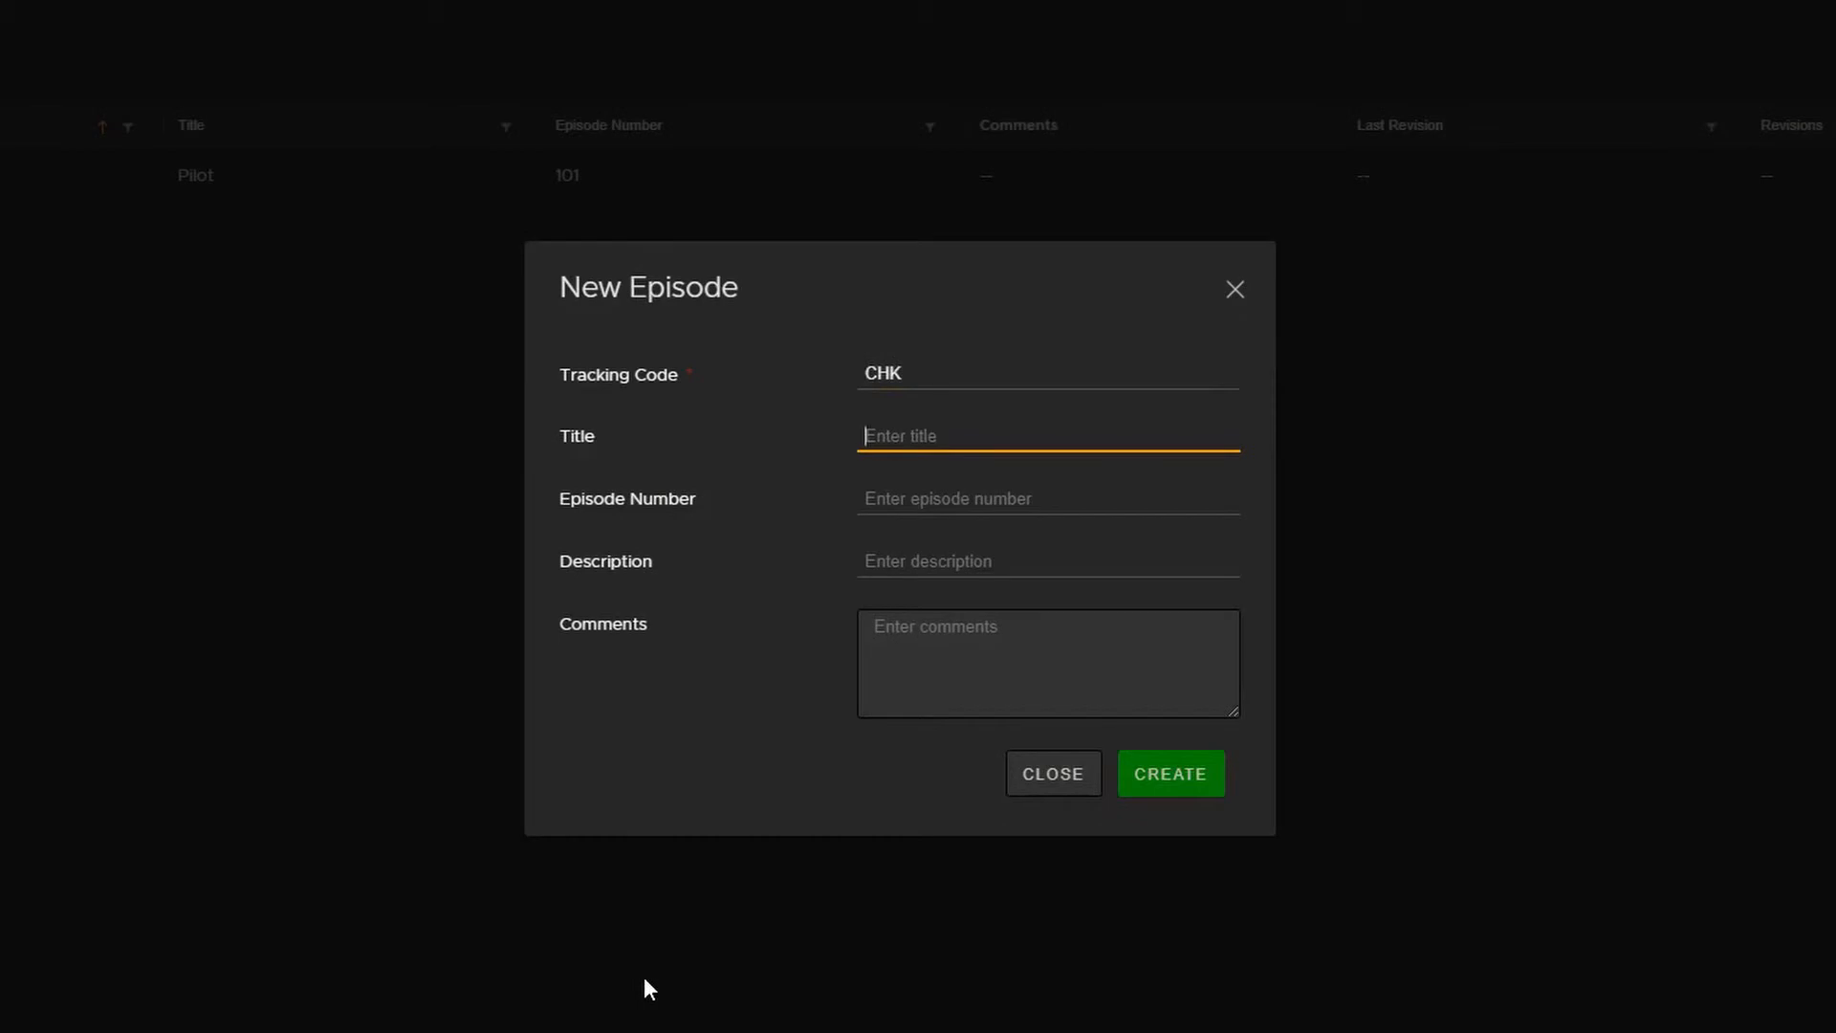
type("Changes afoot")
key("Tab")
type("102")
key("Tab")
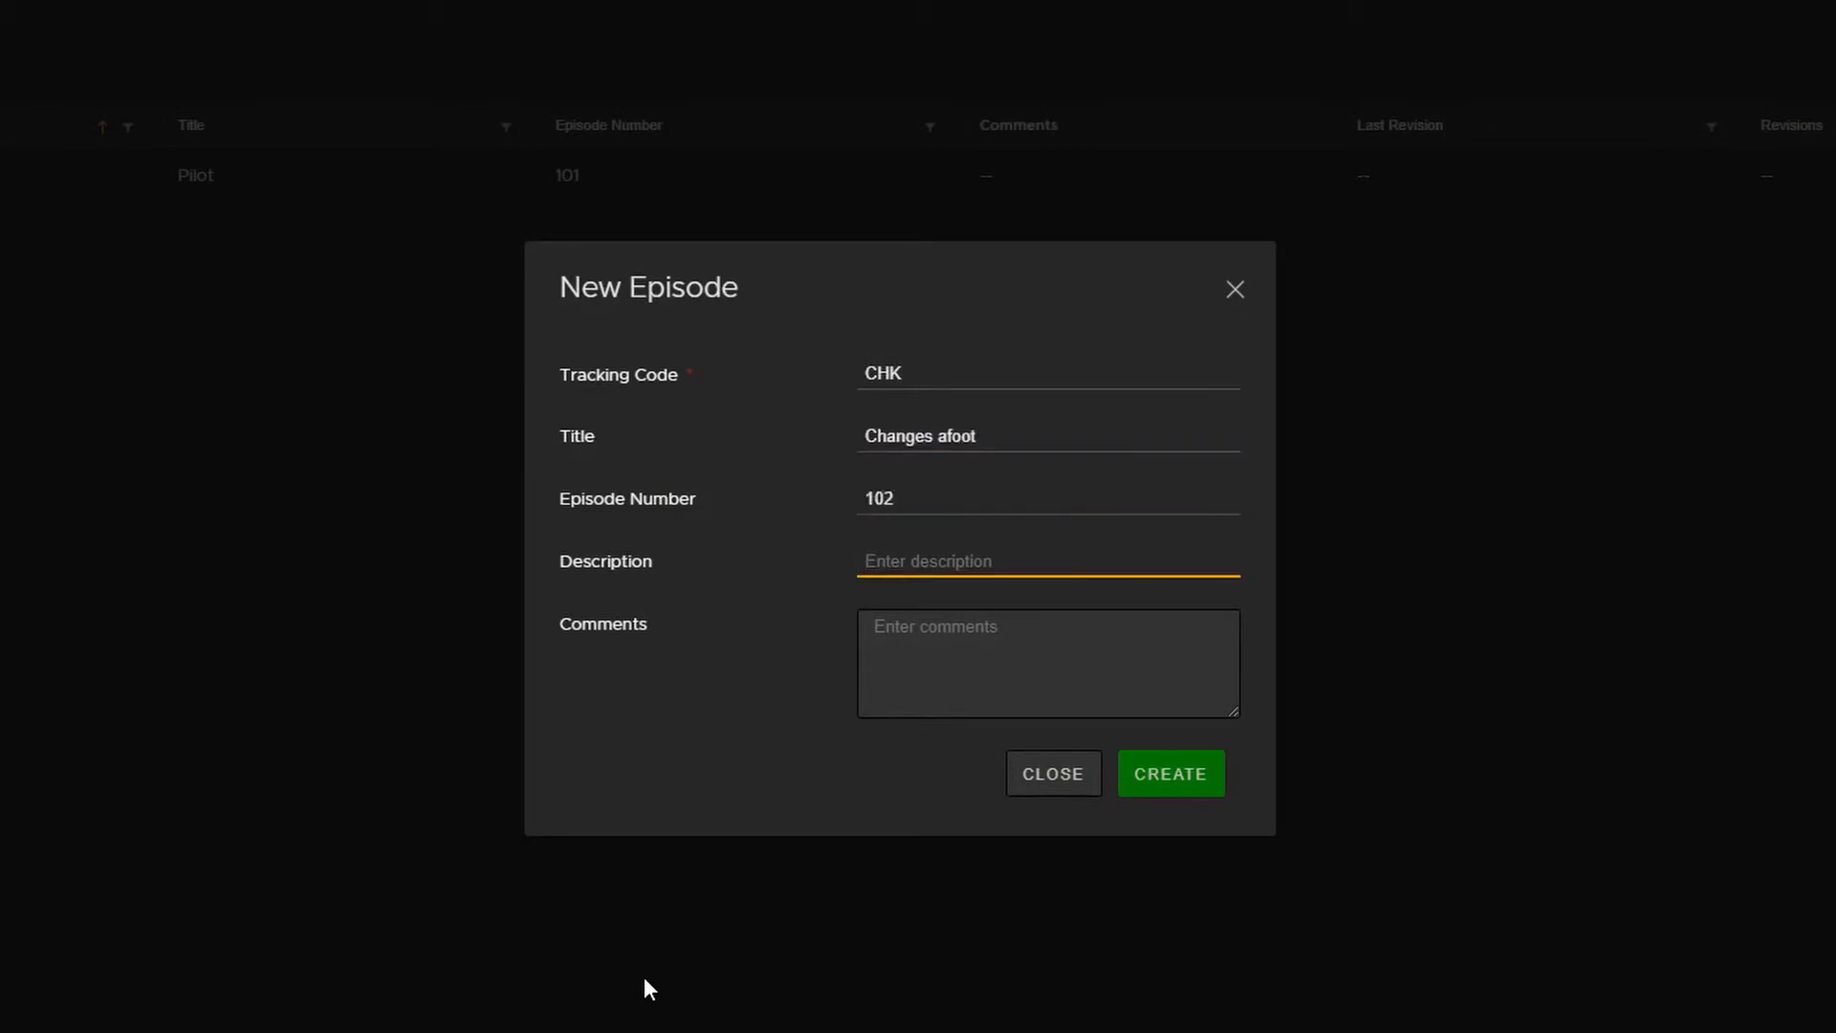
key("Tab")
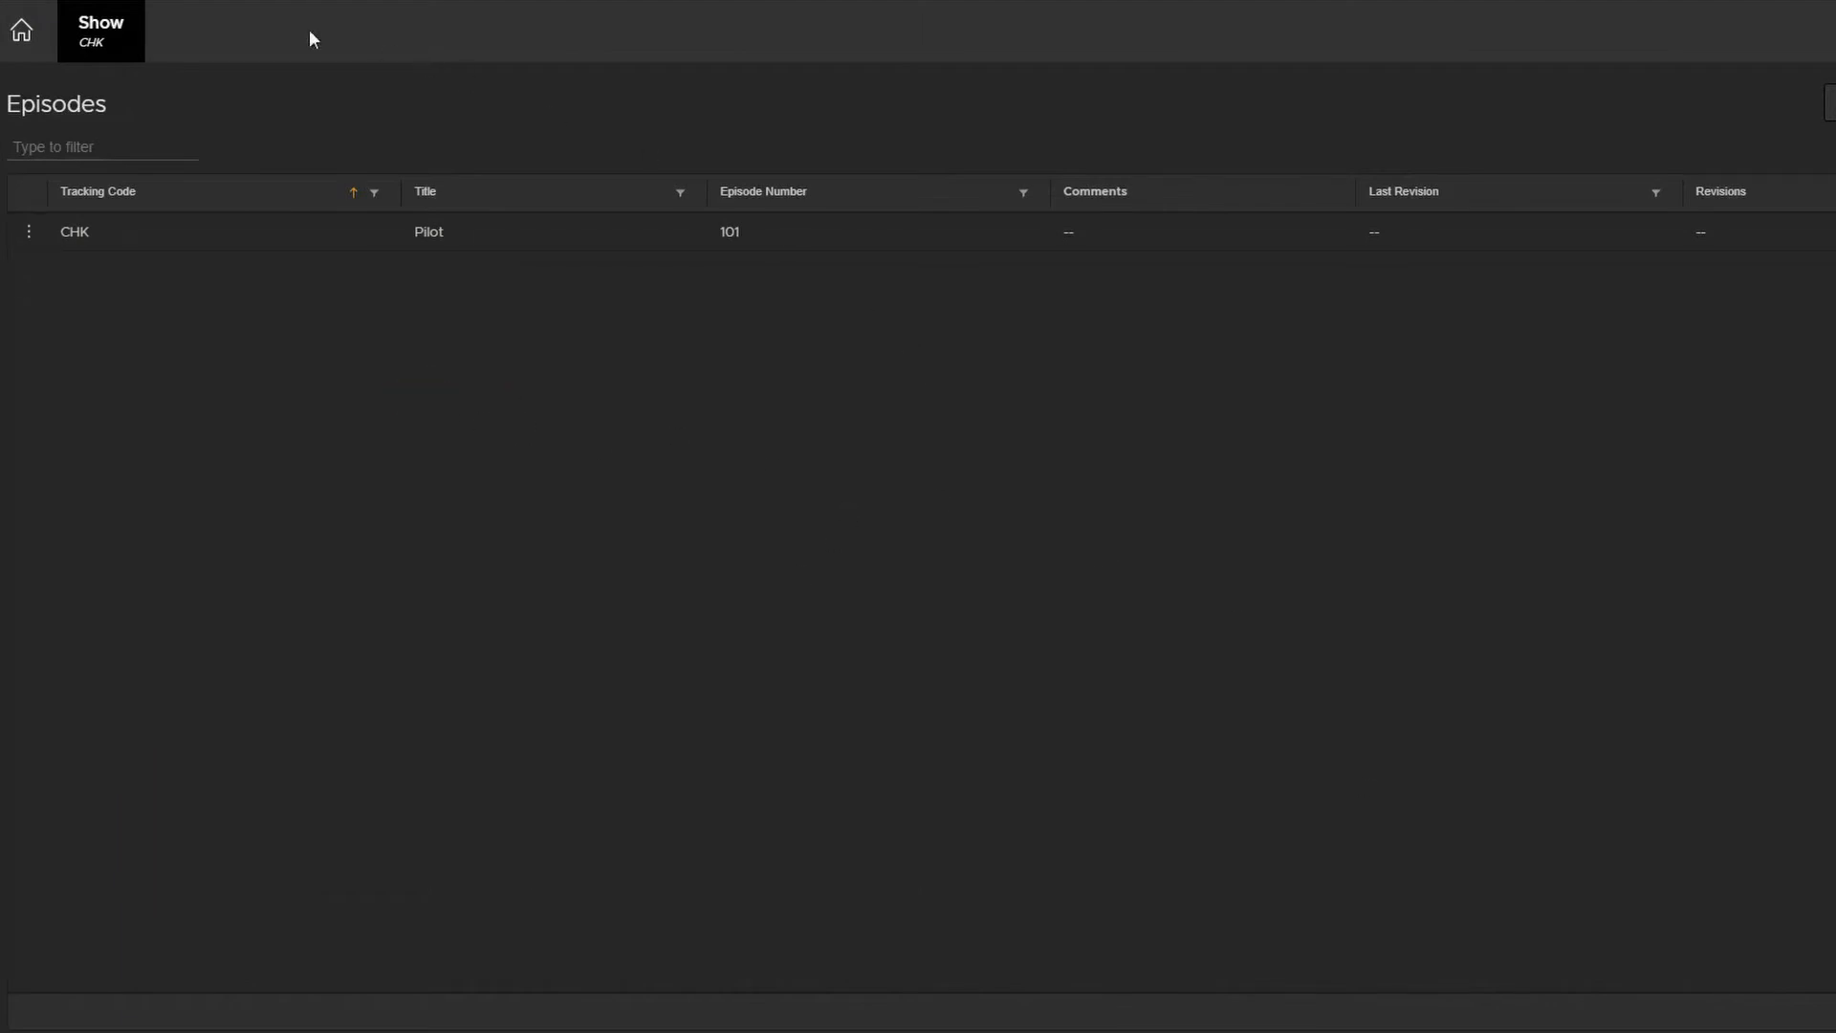
Step: Open the general third-party app preferences and choose the sketching tool
left_click(11, 8)
left_click(29, 49)
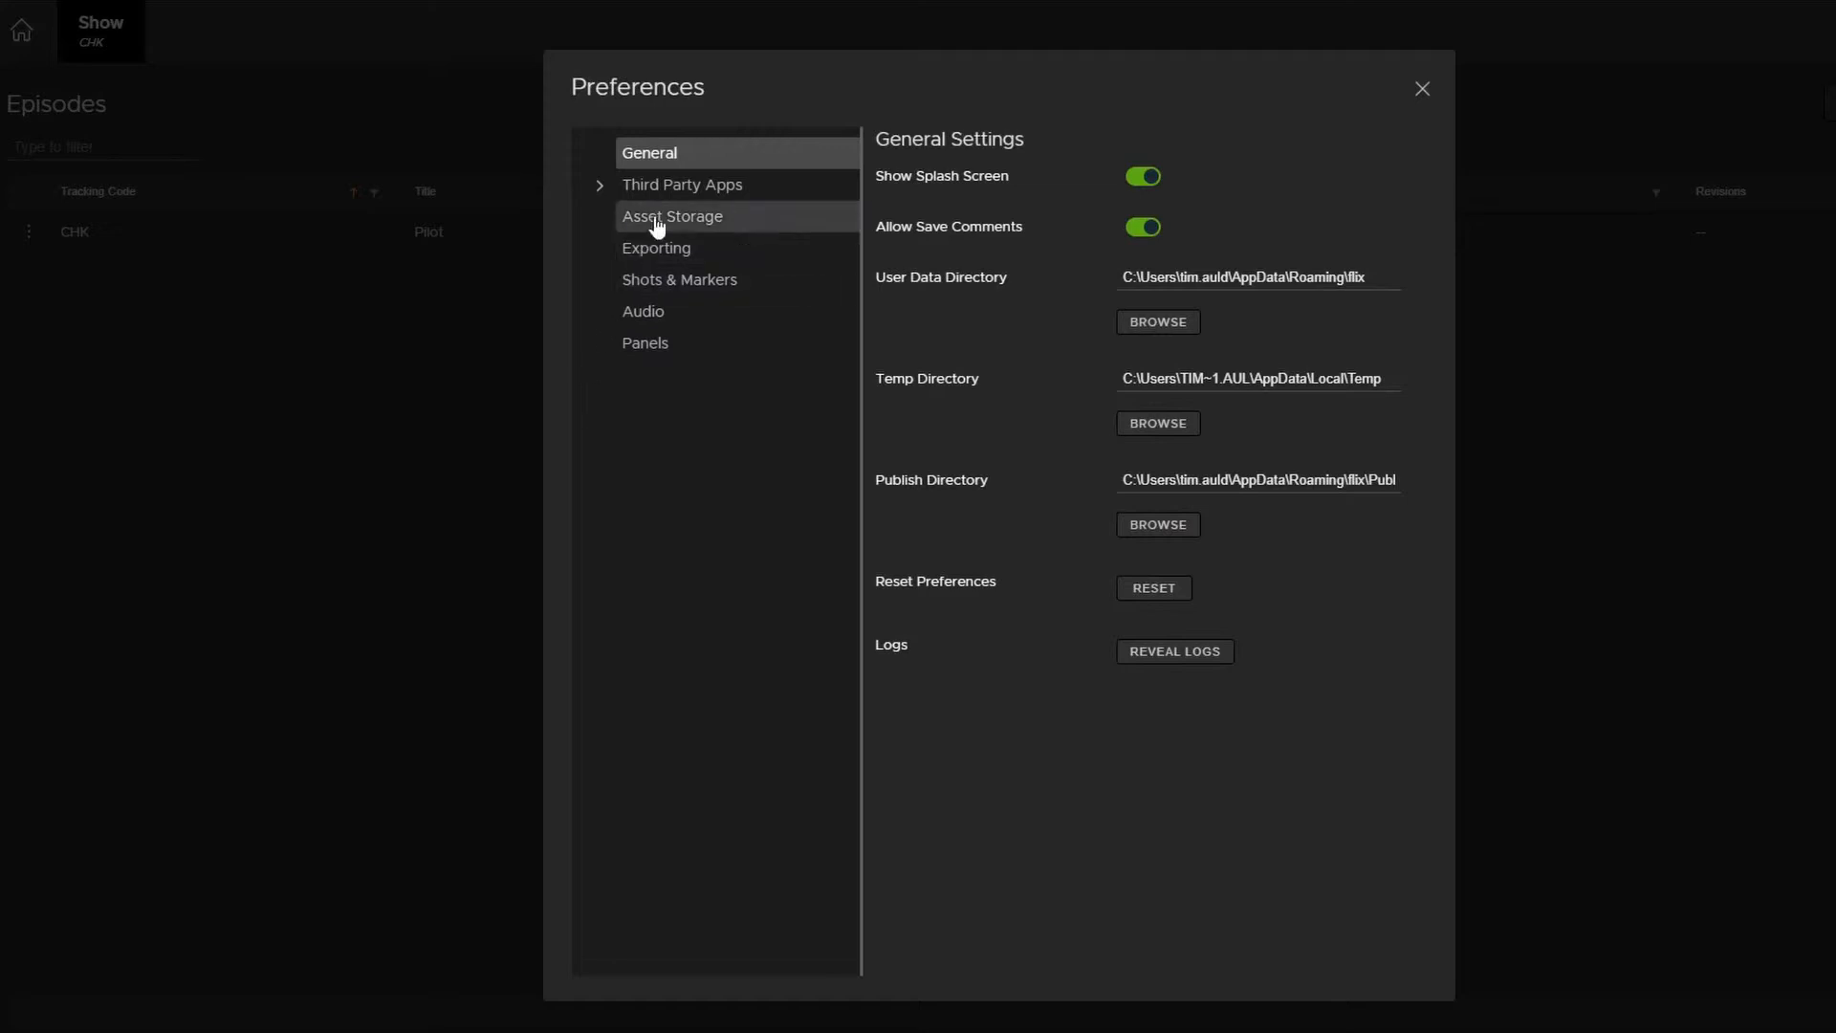
left_click(673, 193)
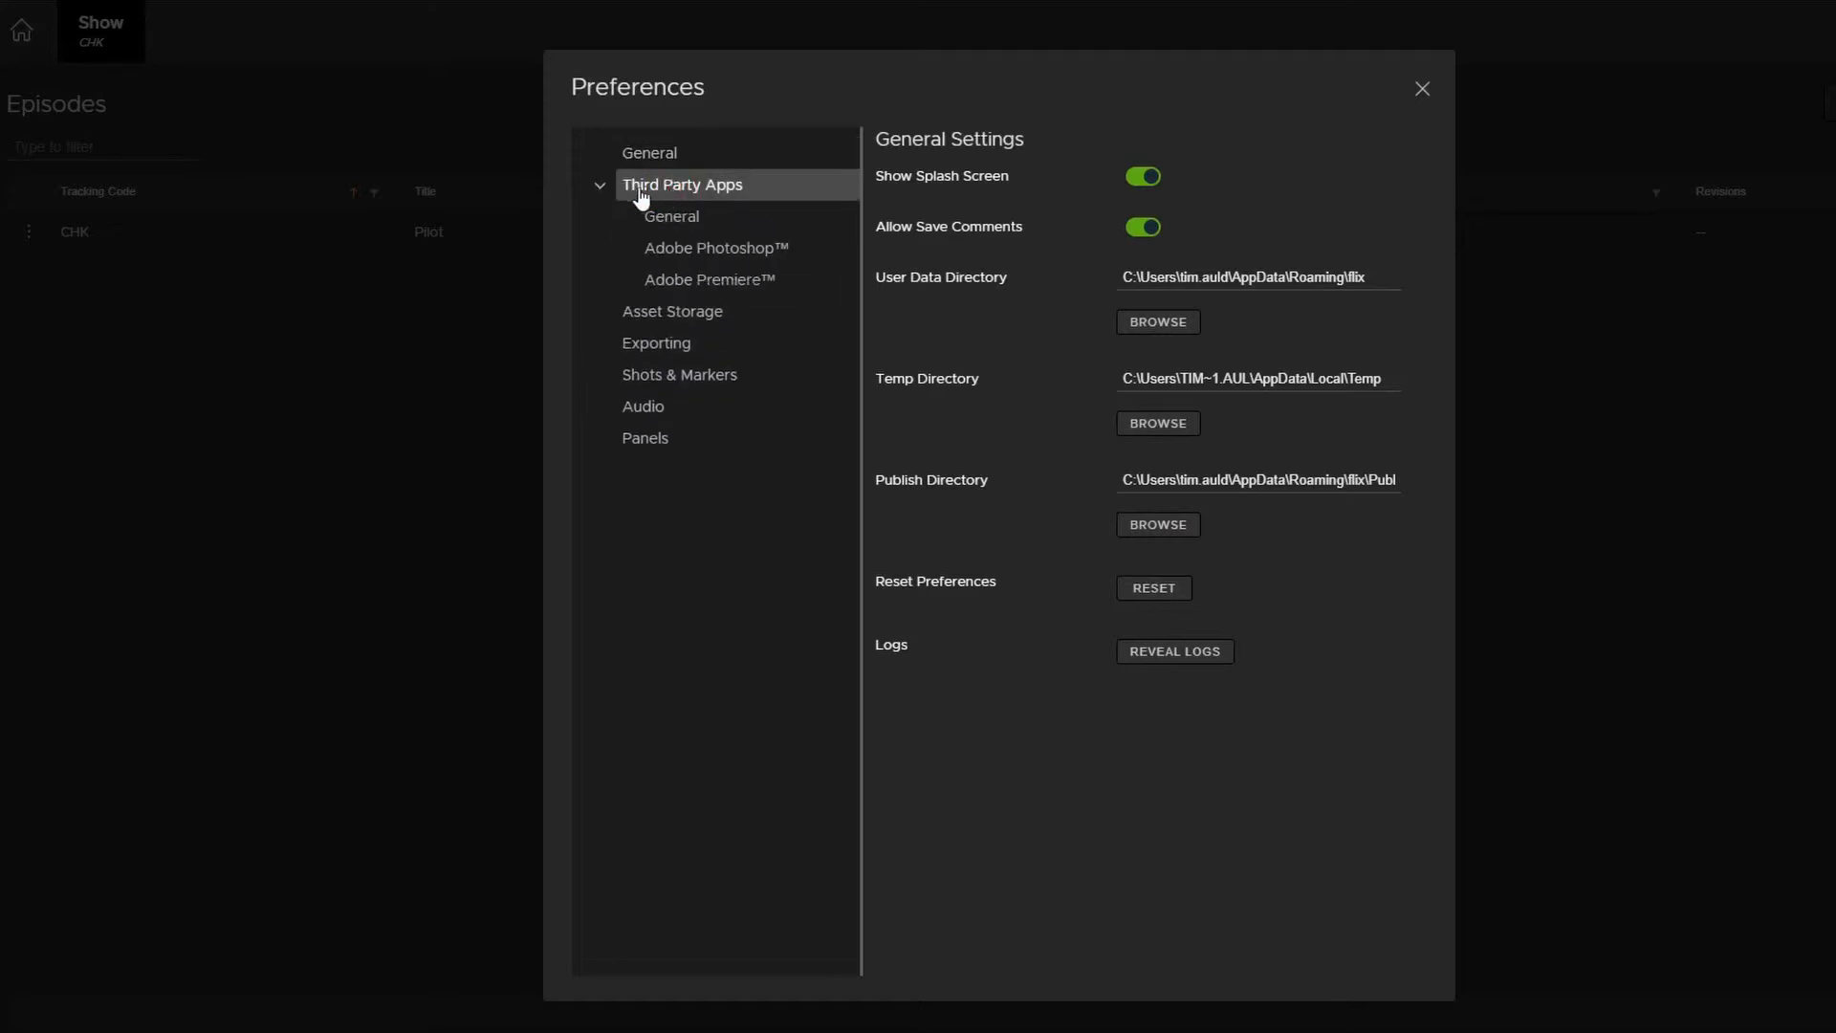
left_click(675, 216)
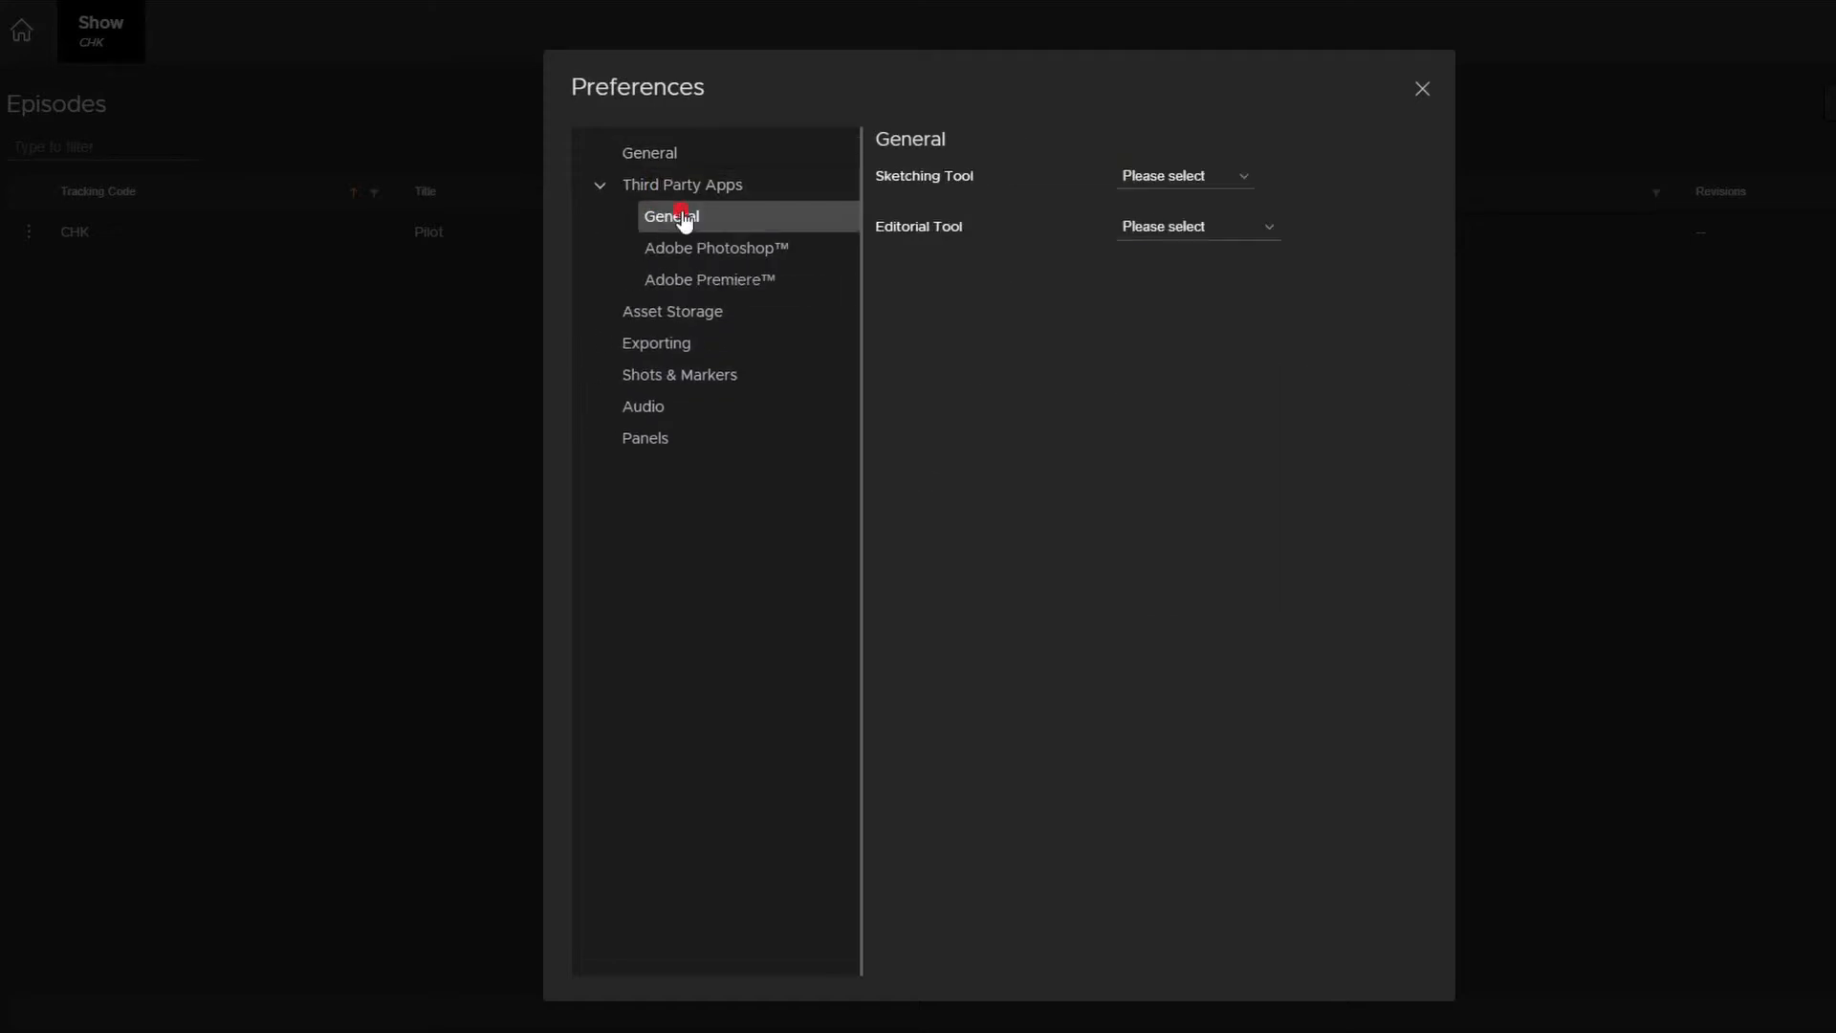
left_click(1168, 180)
left_click(1242, 218)
Step: Set the Photoshop executable to Photoshop.exe in C:\Program Files\Adobe\Adobe Photoshop CC 2019, and install the Photoshop plugins
left_click(729, 248)
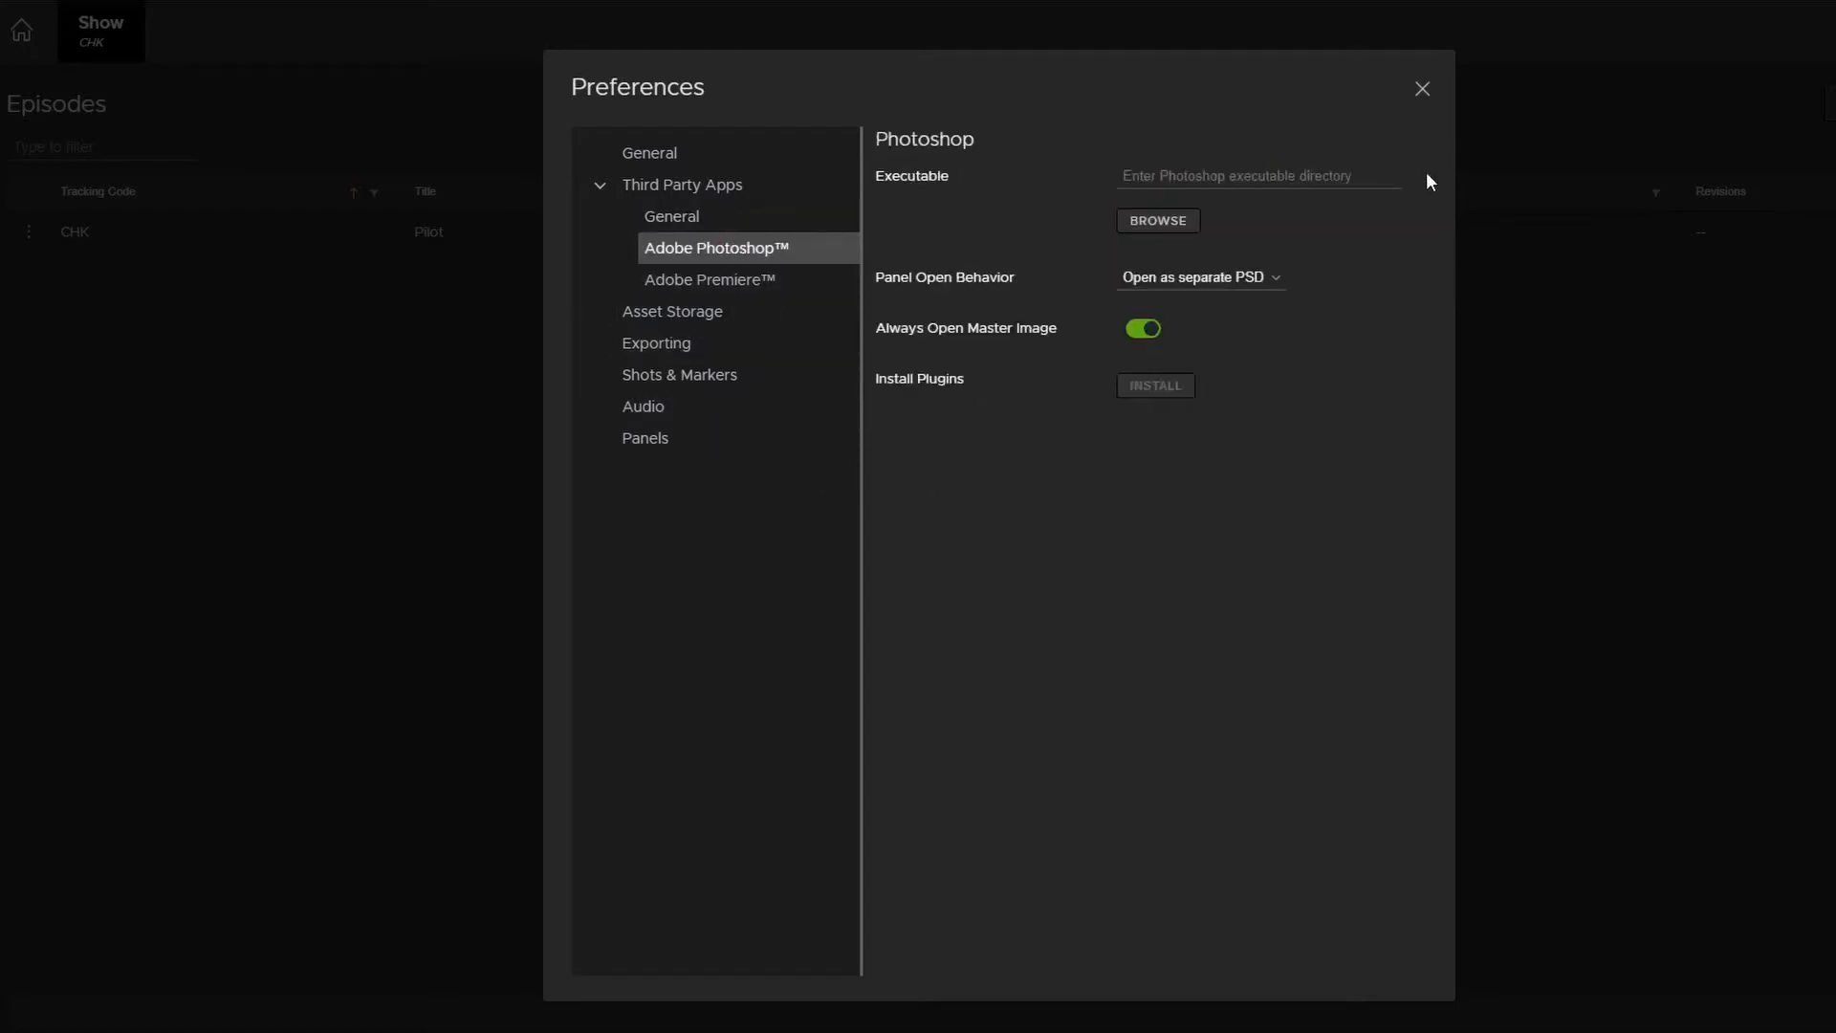
left_click(1167, 237)
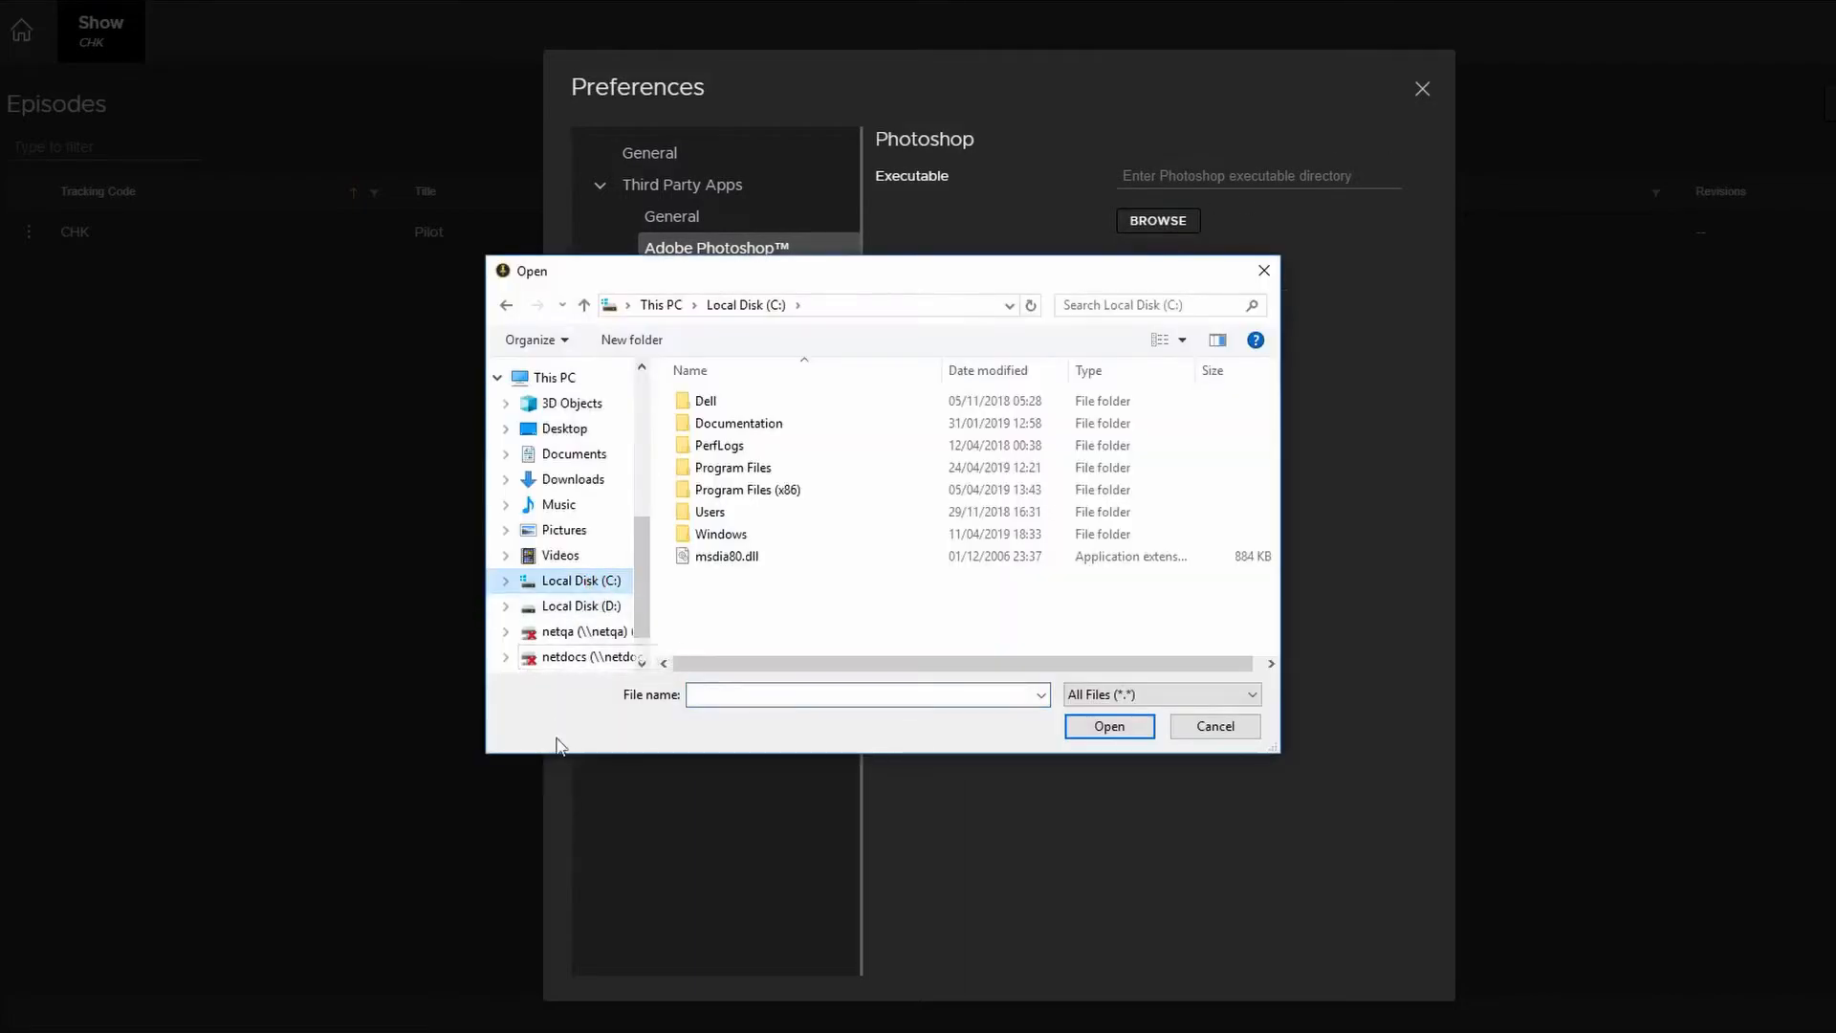
double_click(791, 471)
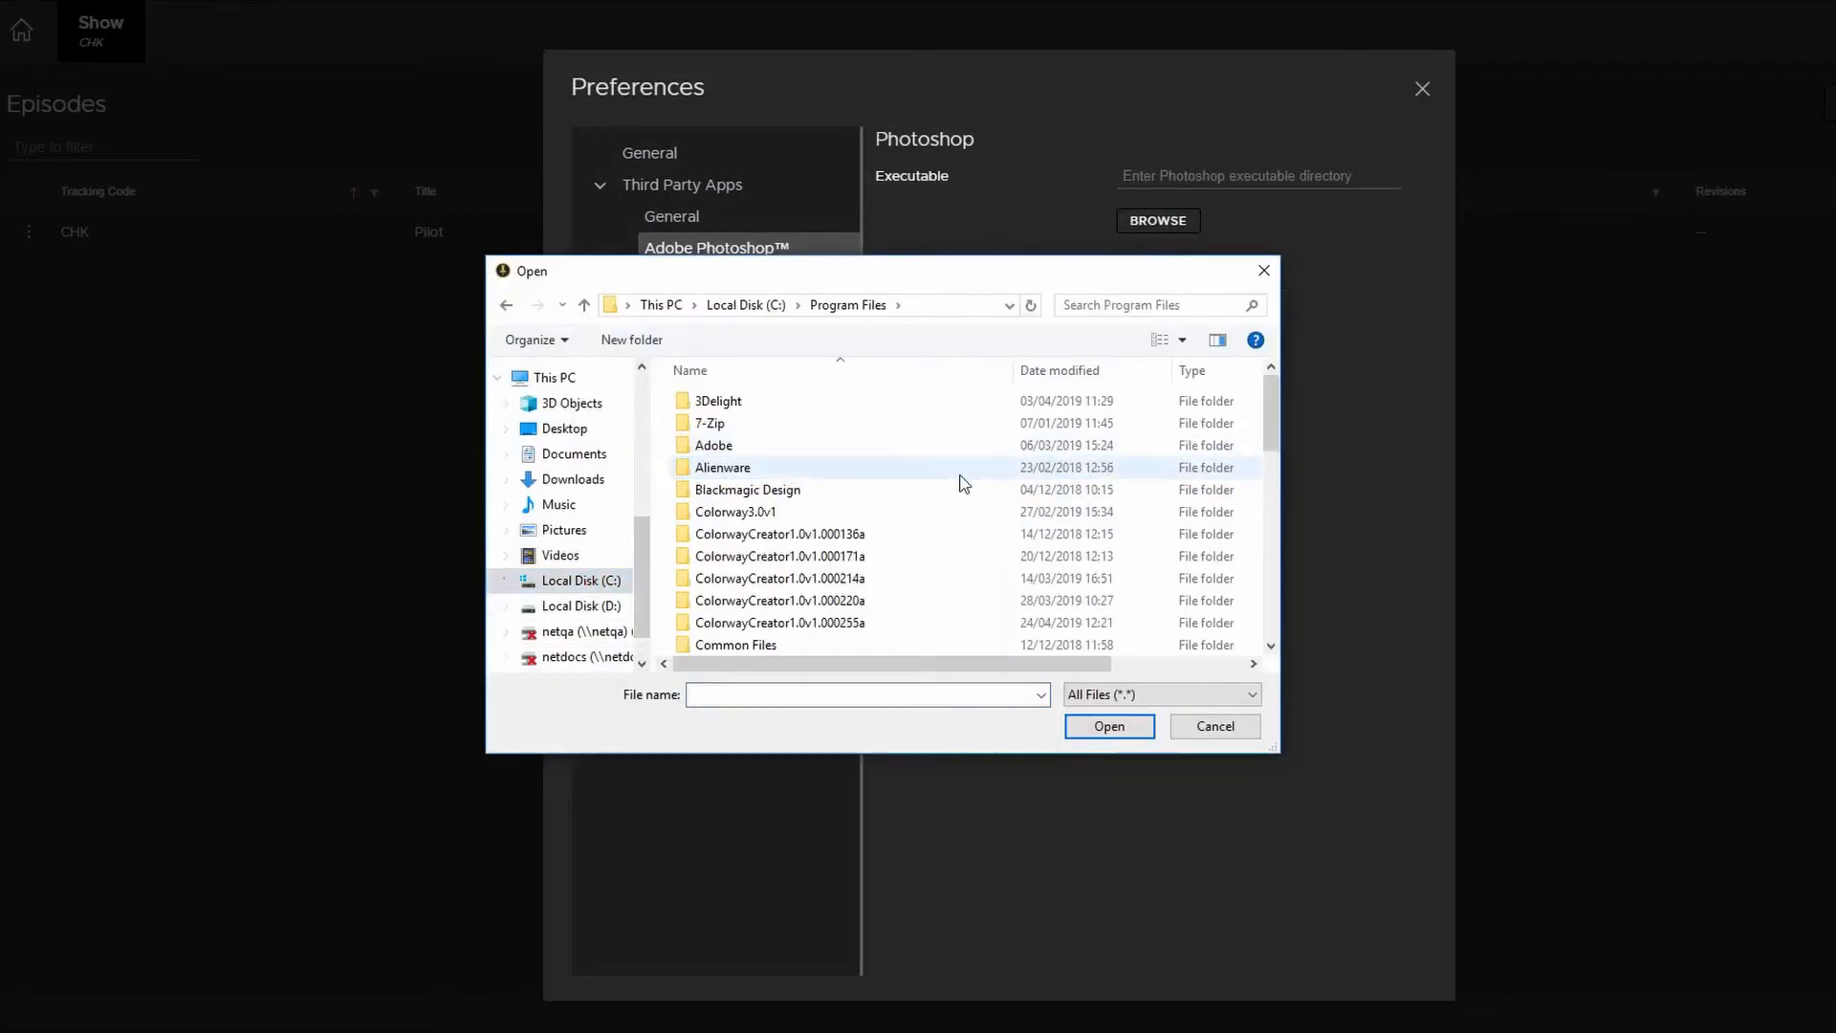
double_click(850, 444)
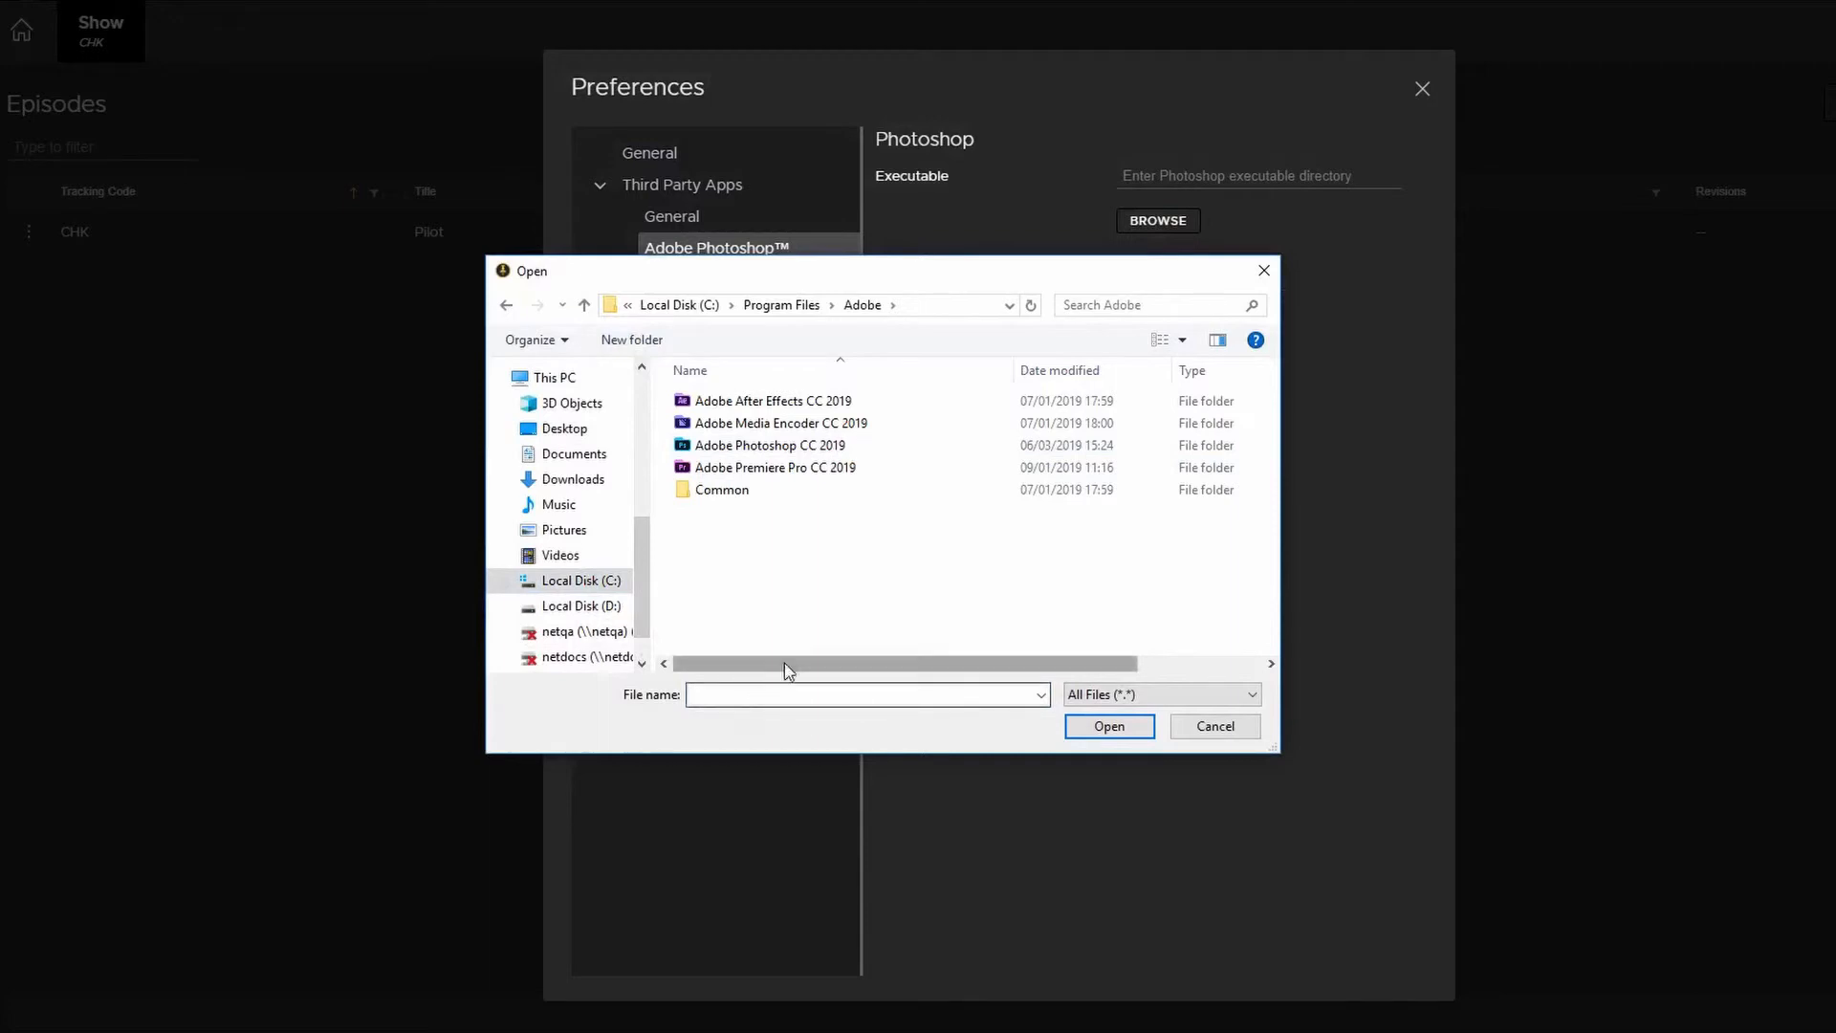
double_click(913, 448)
left_click(844, 467)
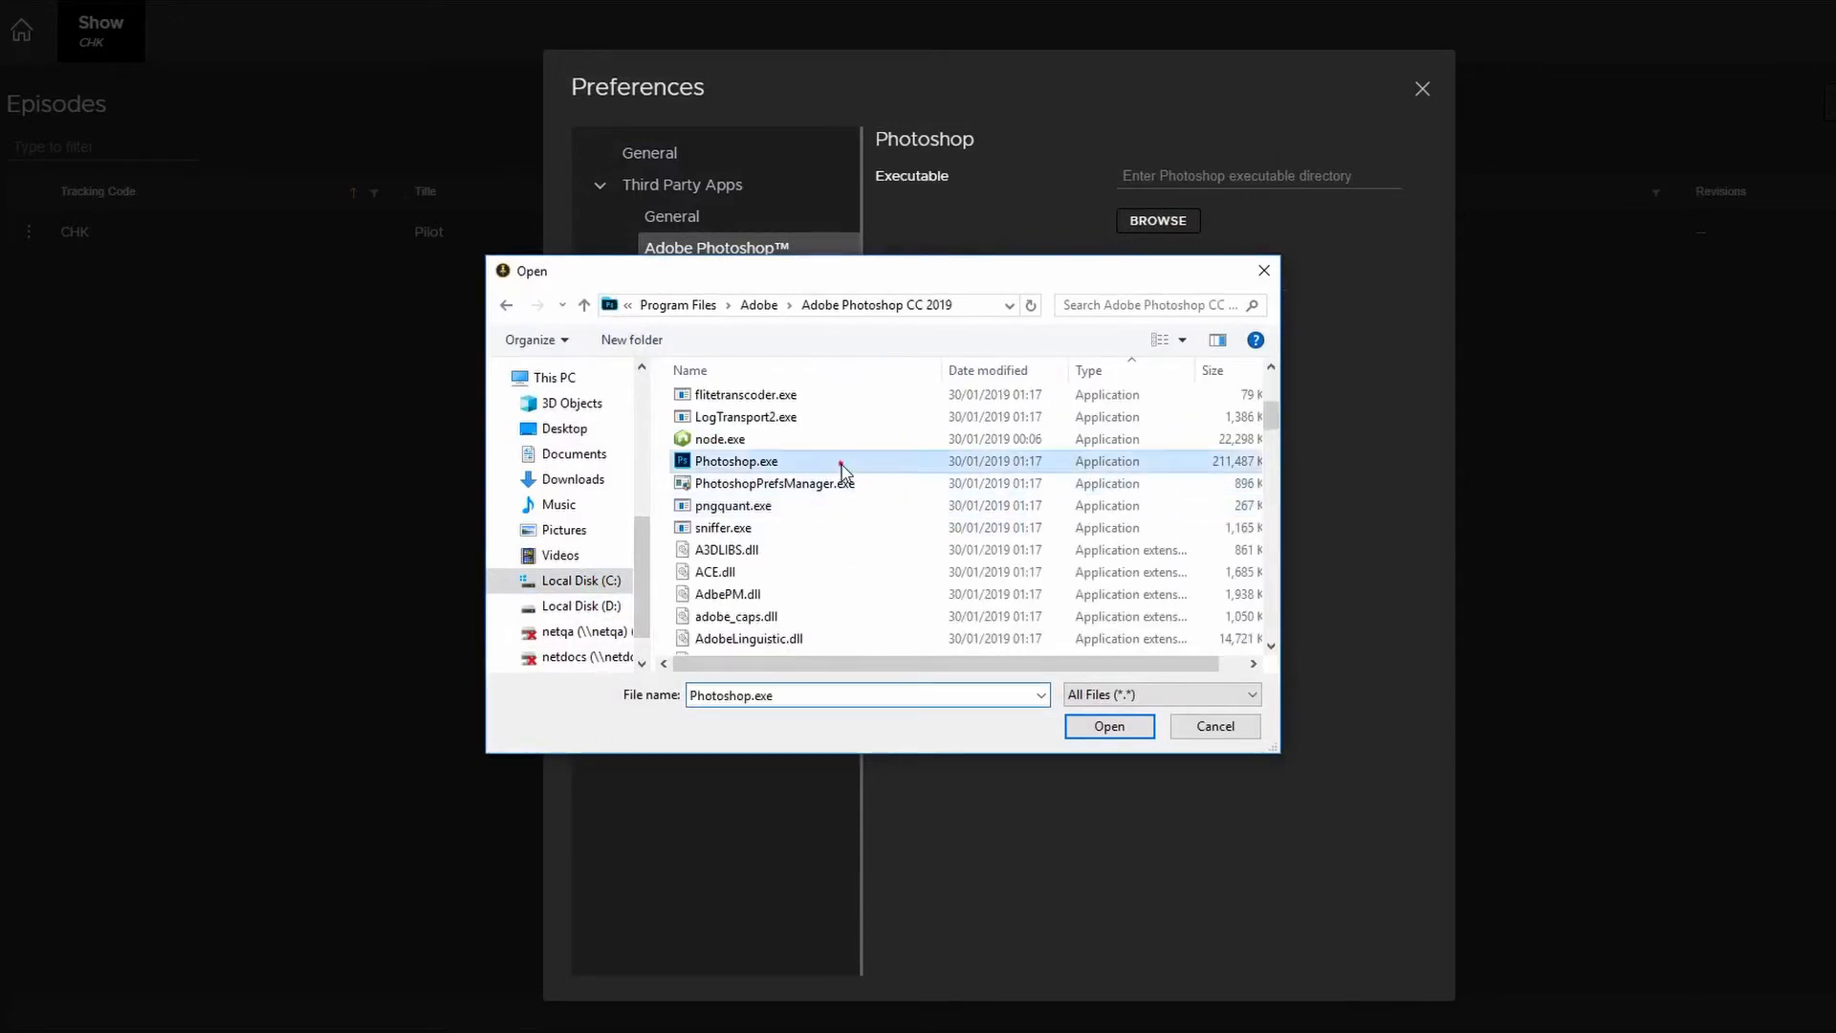
left_click(1125, 735)
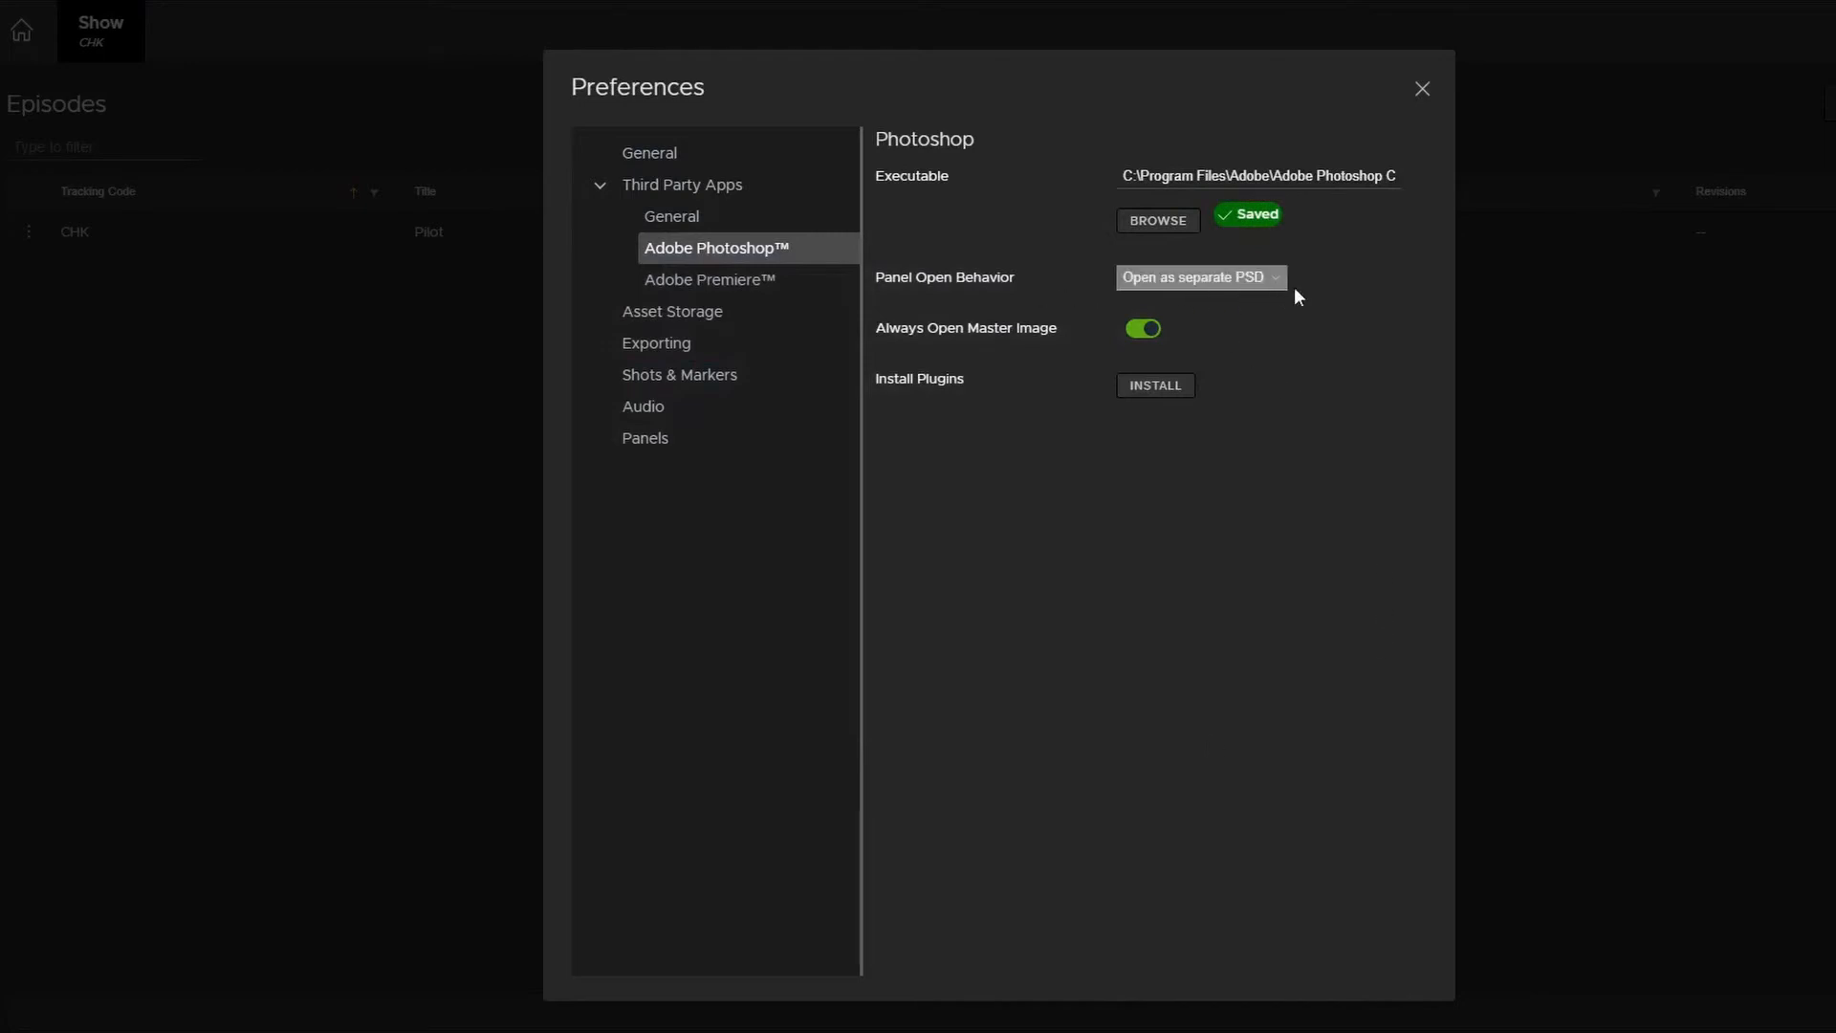
left_click(1169, 390)
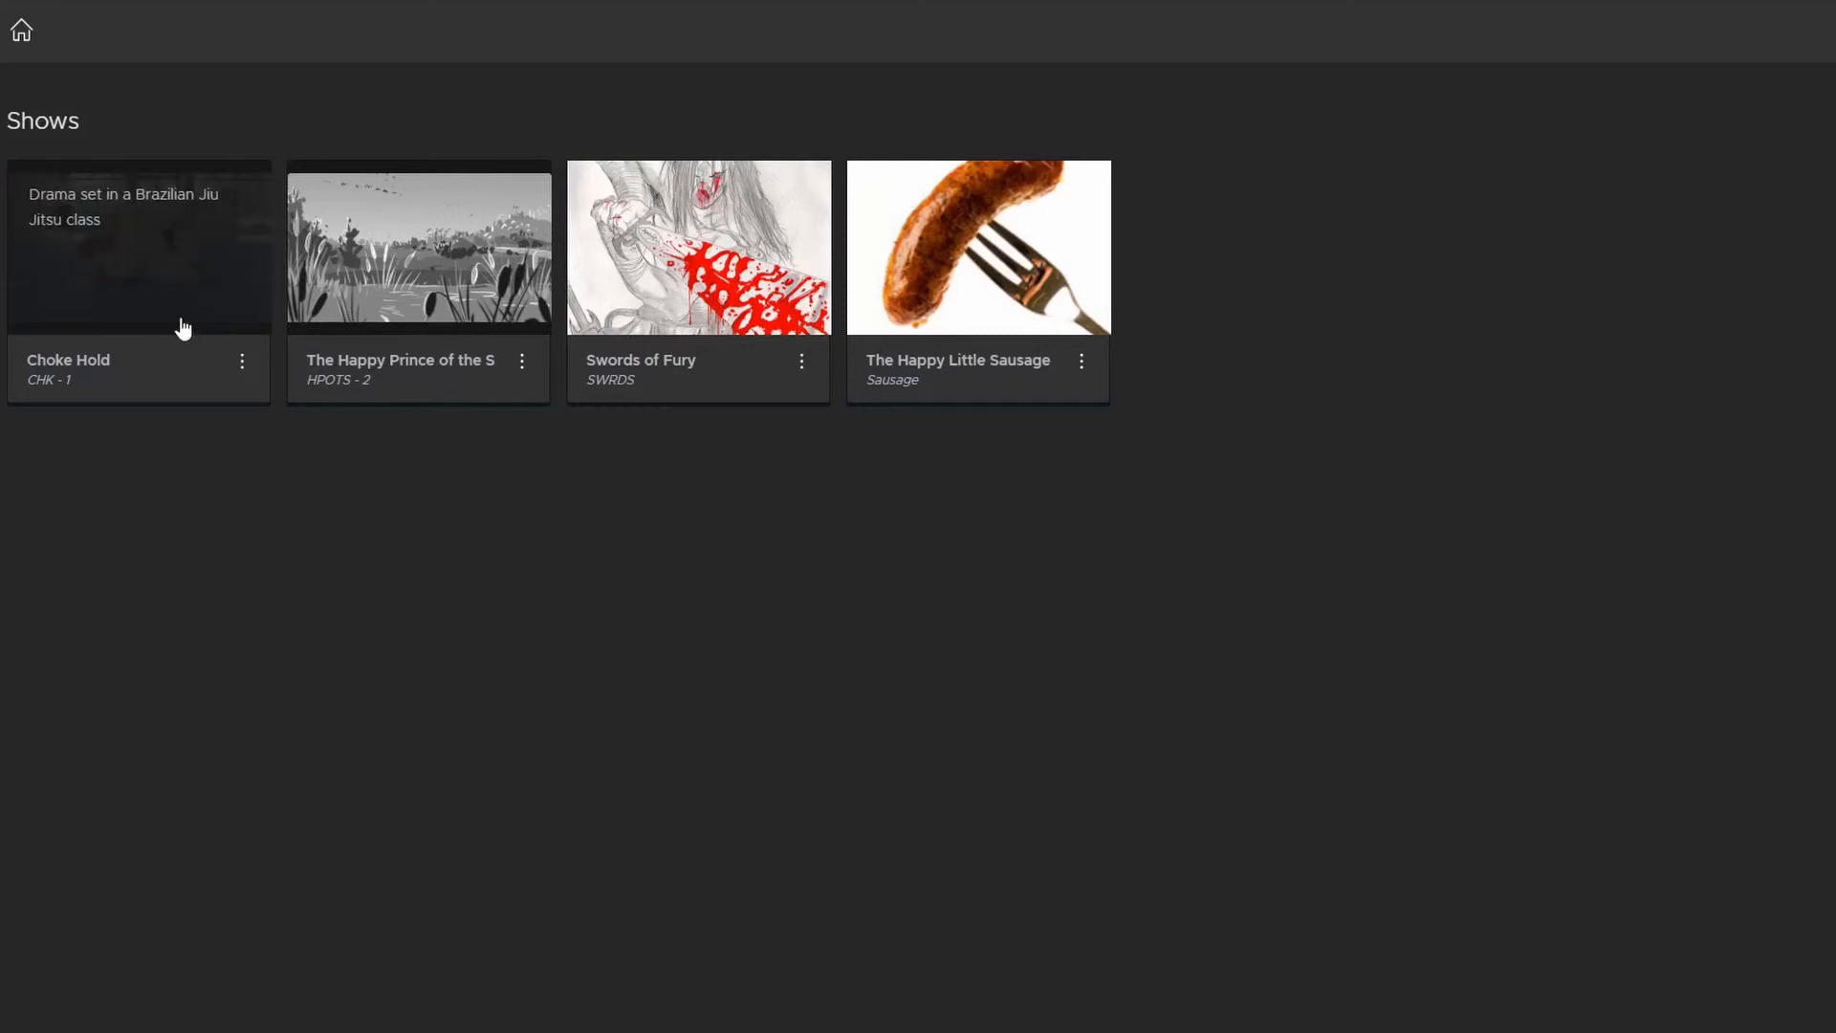
Step: Open the Opening teaser sequence in the Choke Hold show's Pilot episode and start a clean version
left_click(181, 327)
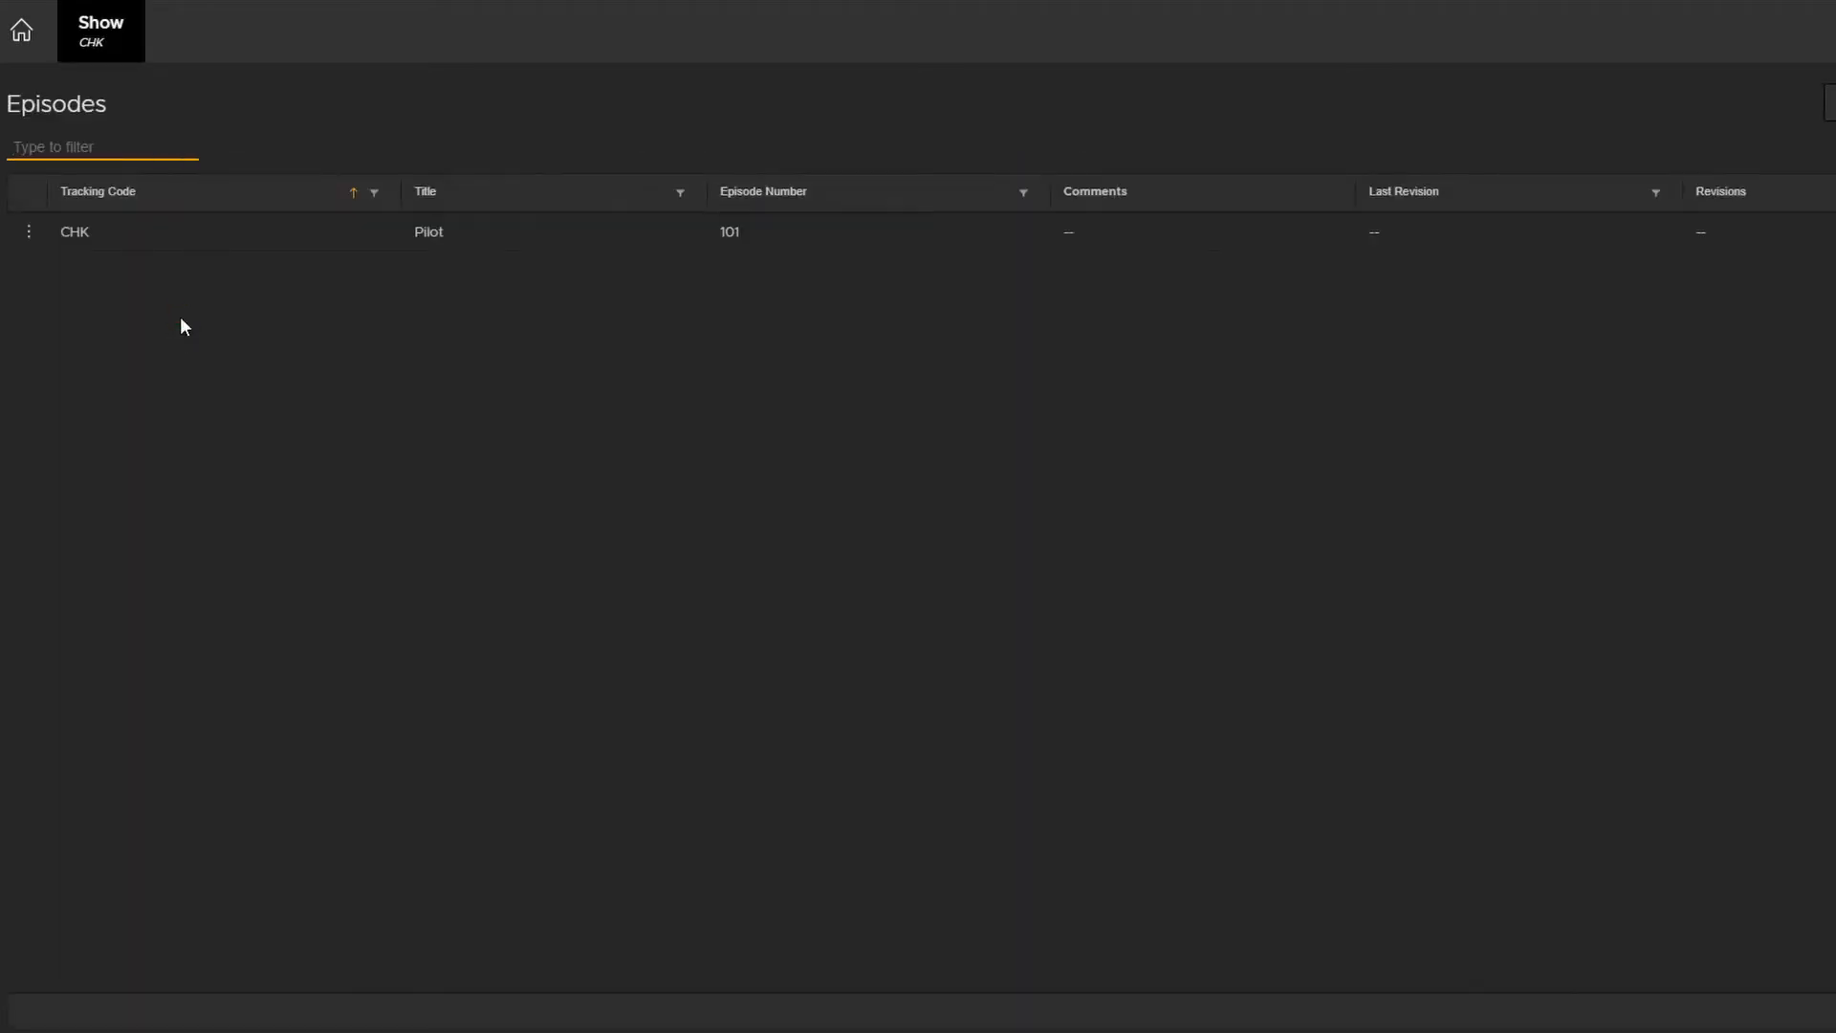
left_click(488, 241)
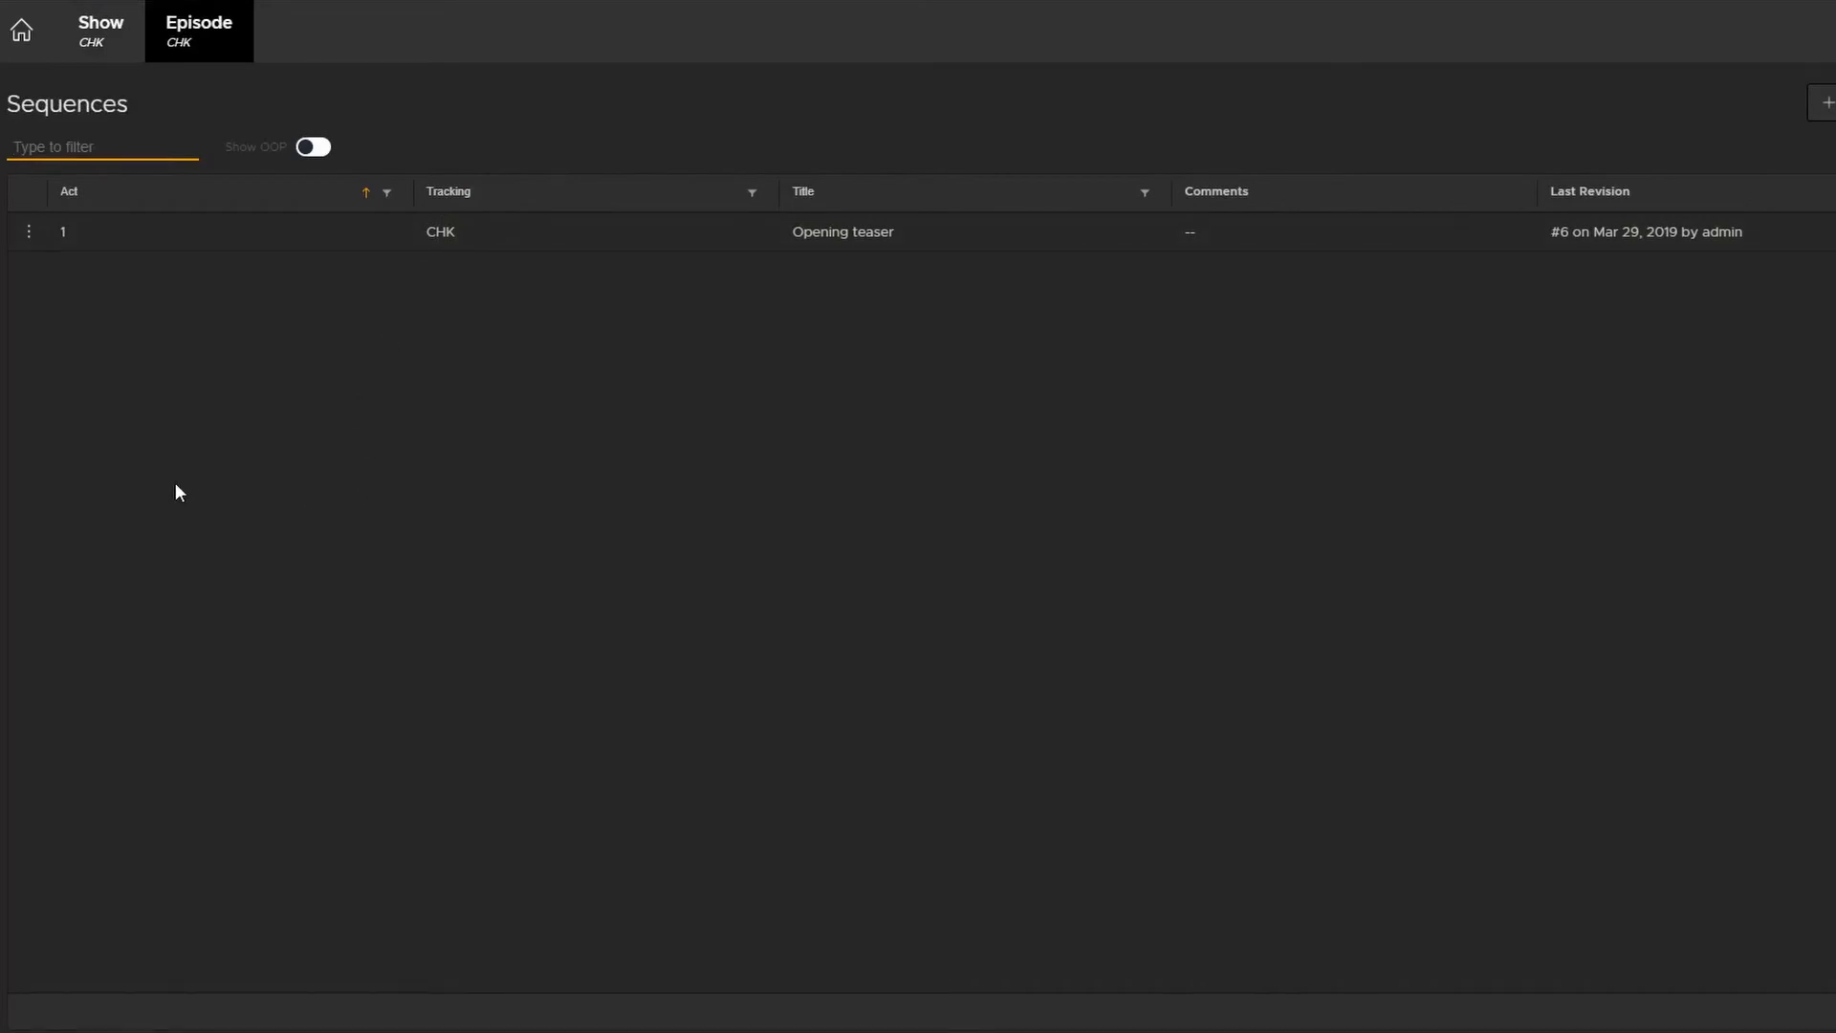
left_click(895, 251)
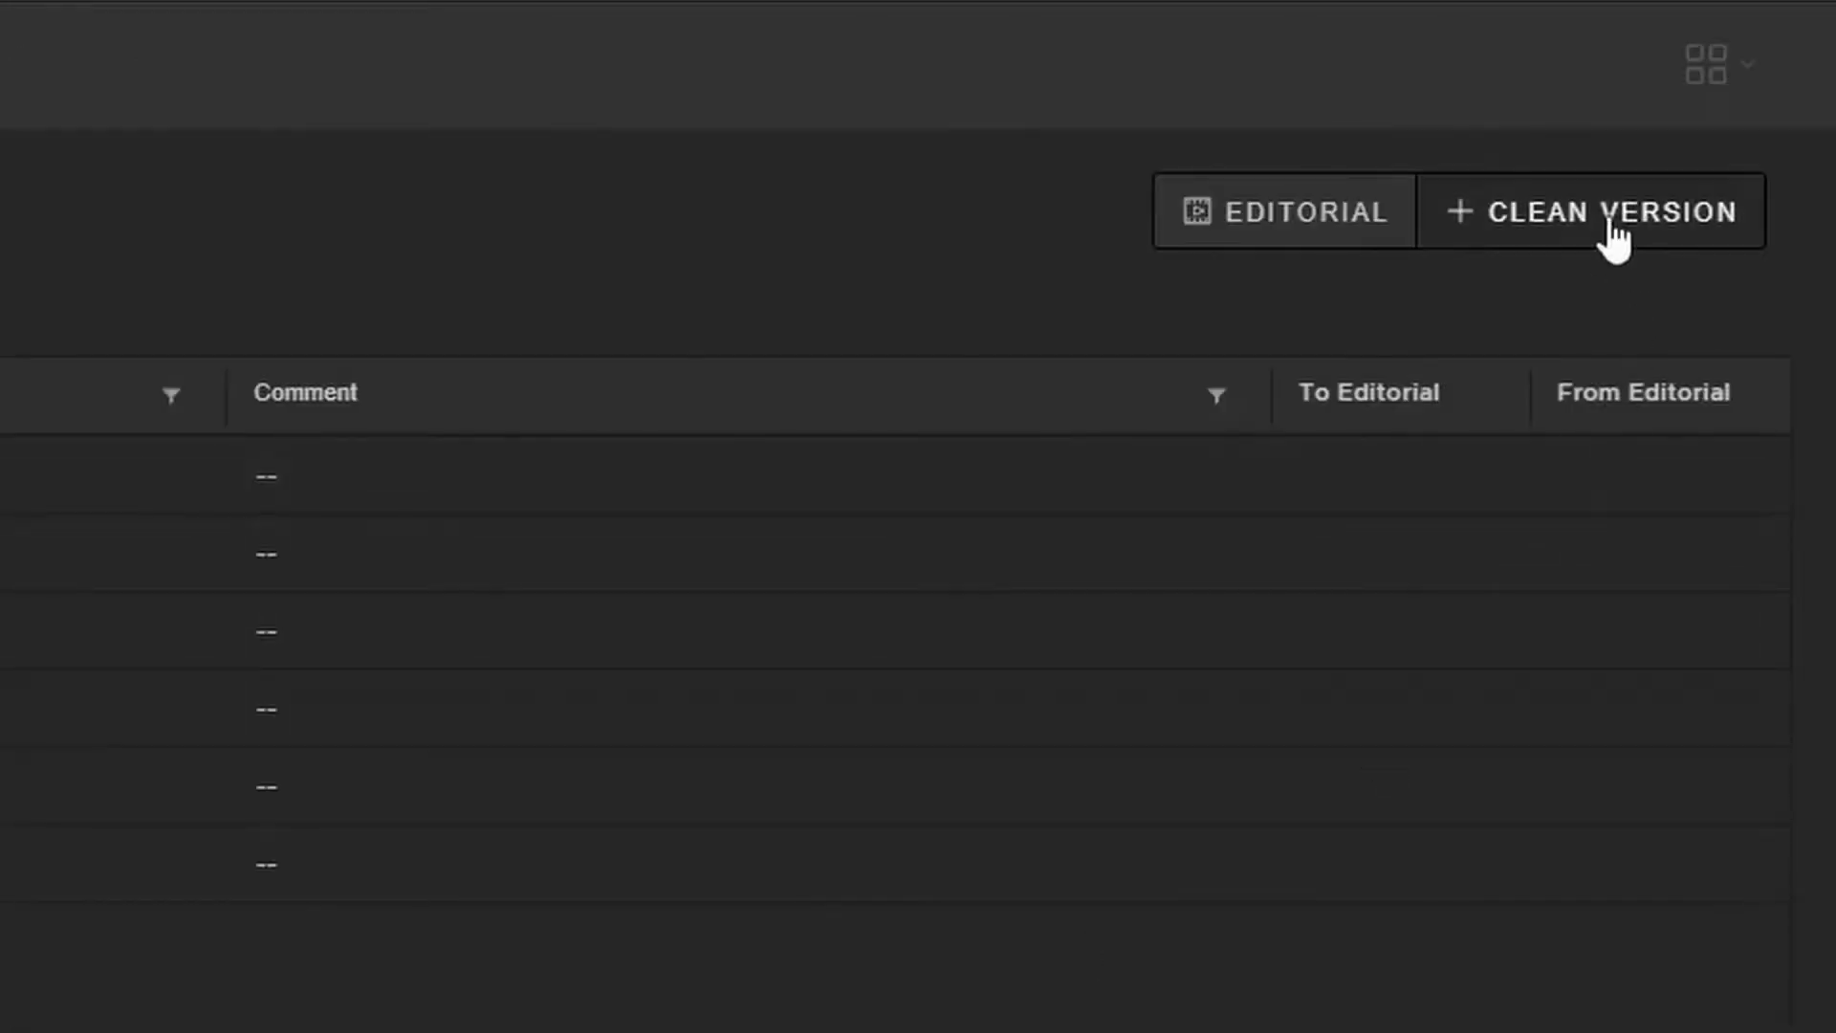
left_click(1603, 218)
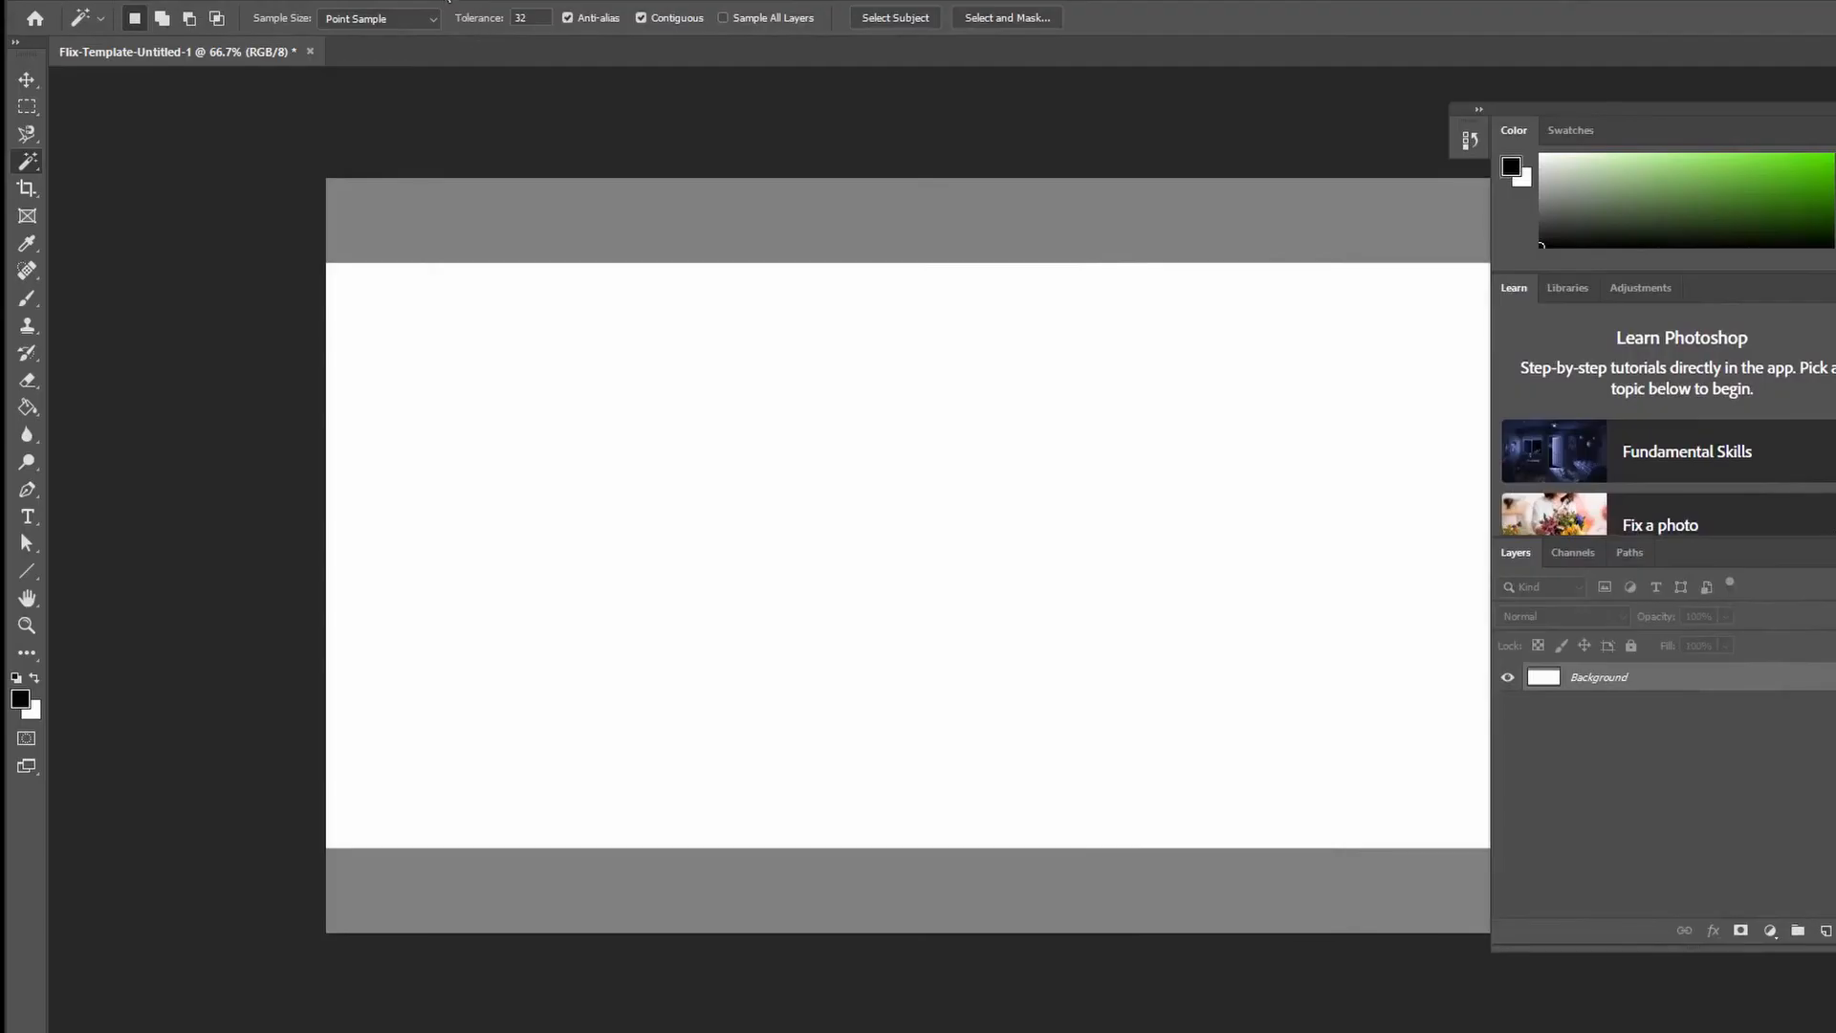
Step: Switch to Photoshop and open the Flix extension
key("alt+w")
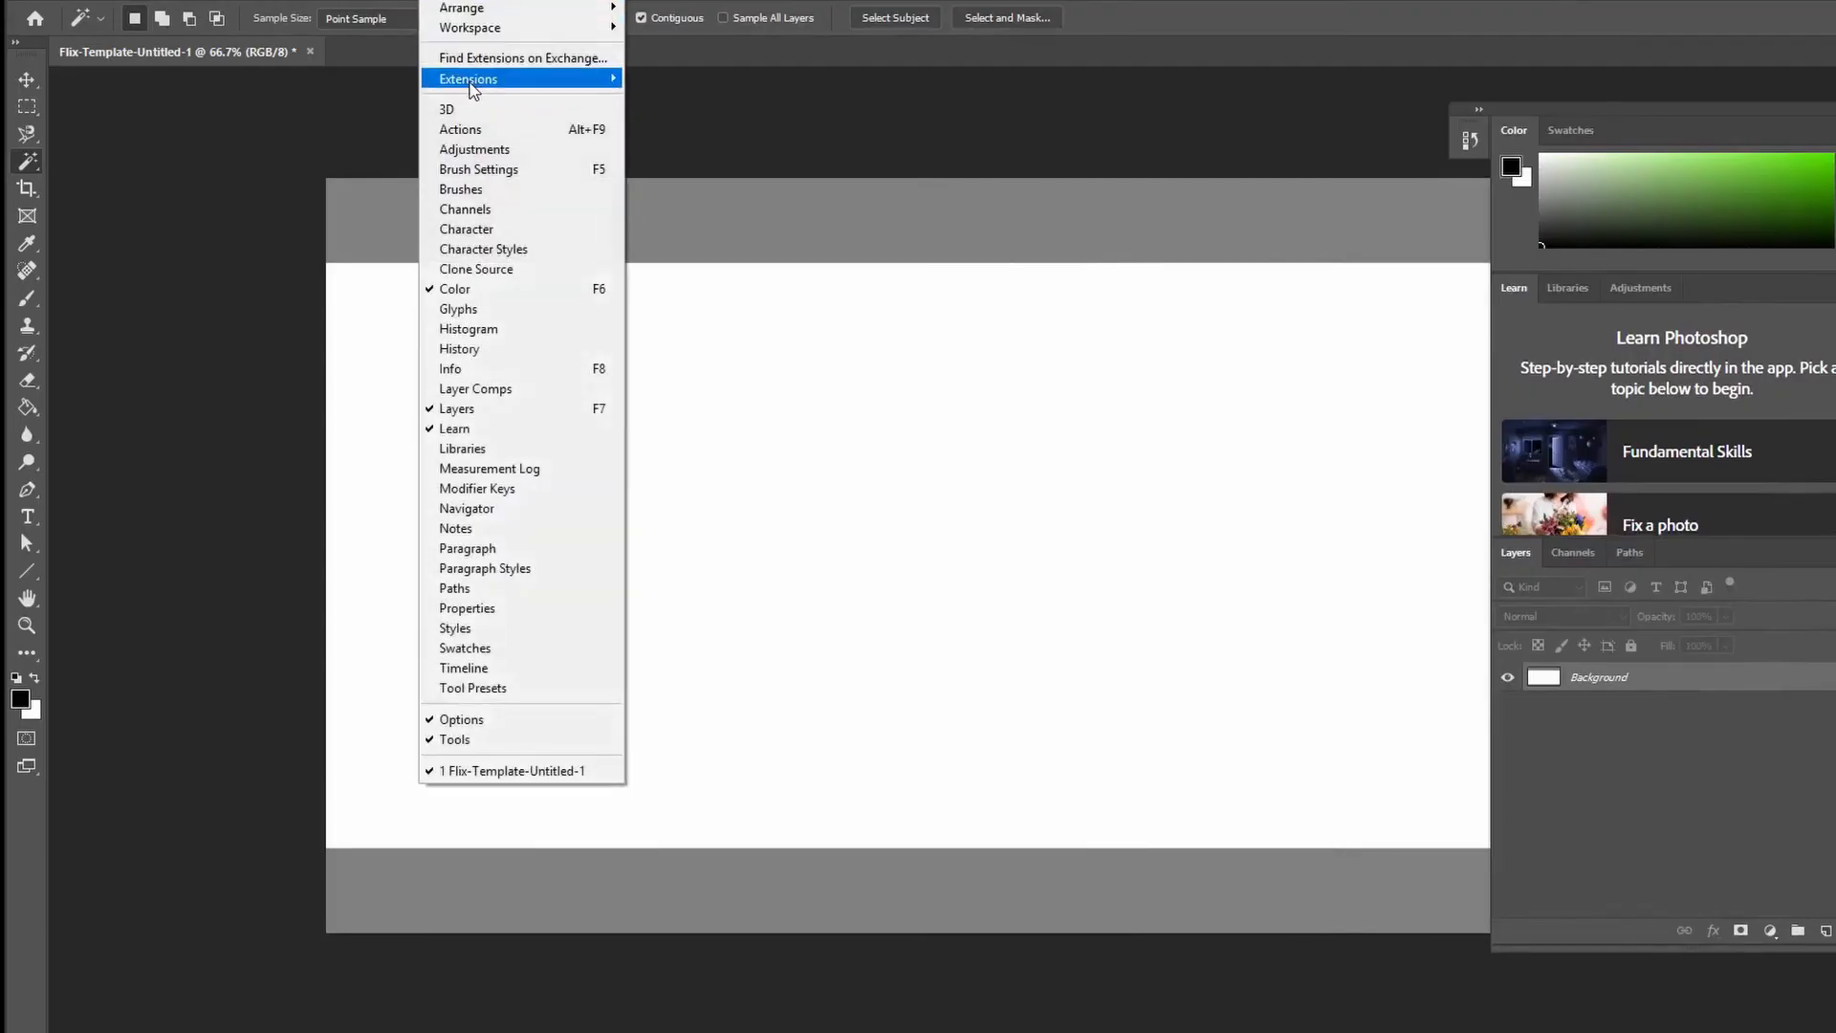
mouse_move(569, 81)
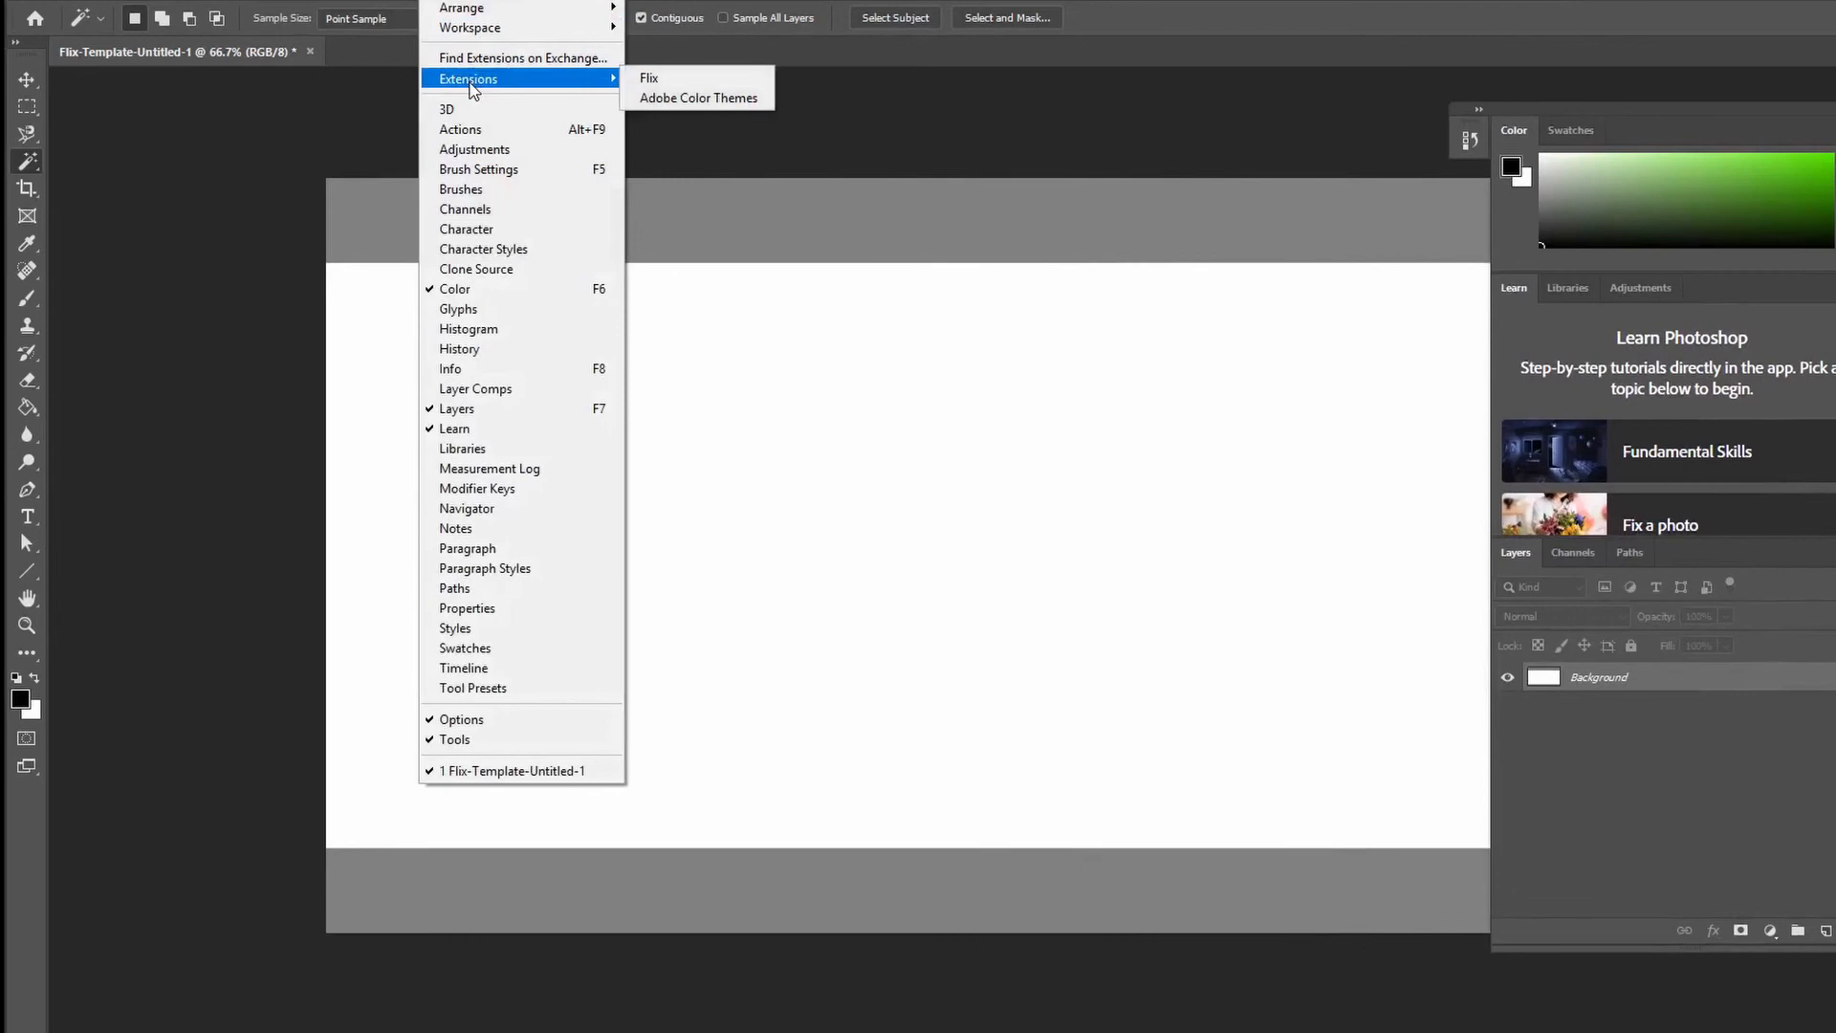
left_click(660, 80)
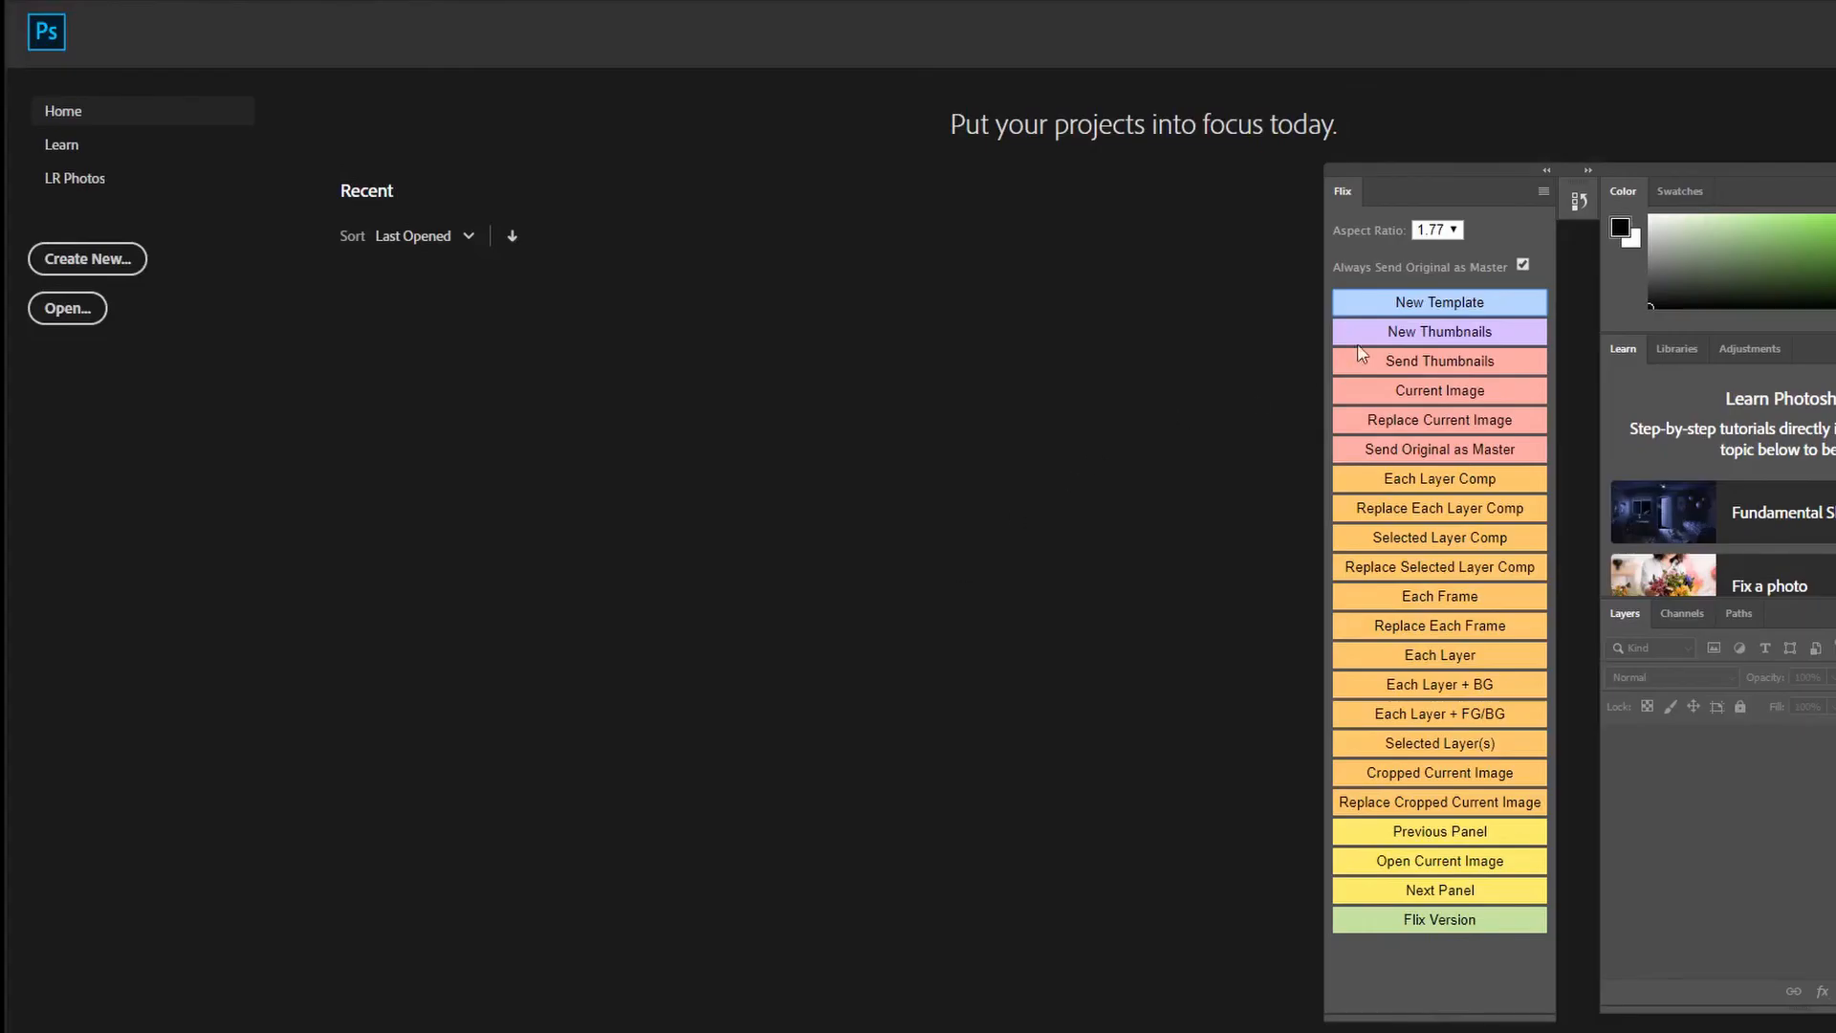
Step: Create a new Flix template with a 2.39 aspect ratio and move the Flix panel clear of the canvas
left_click(1454, 233)
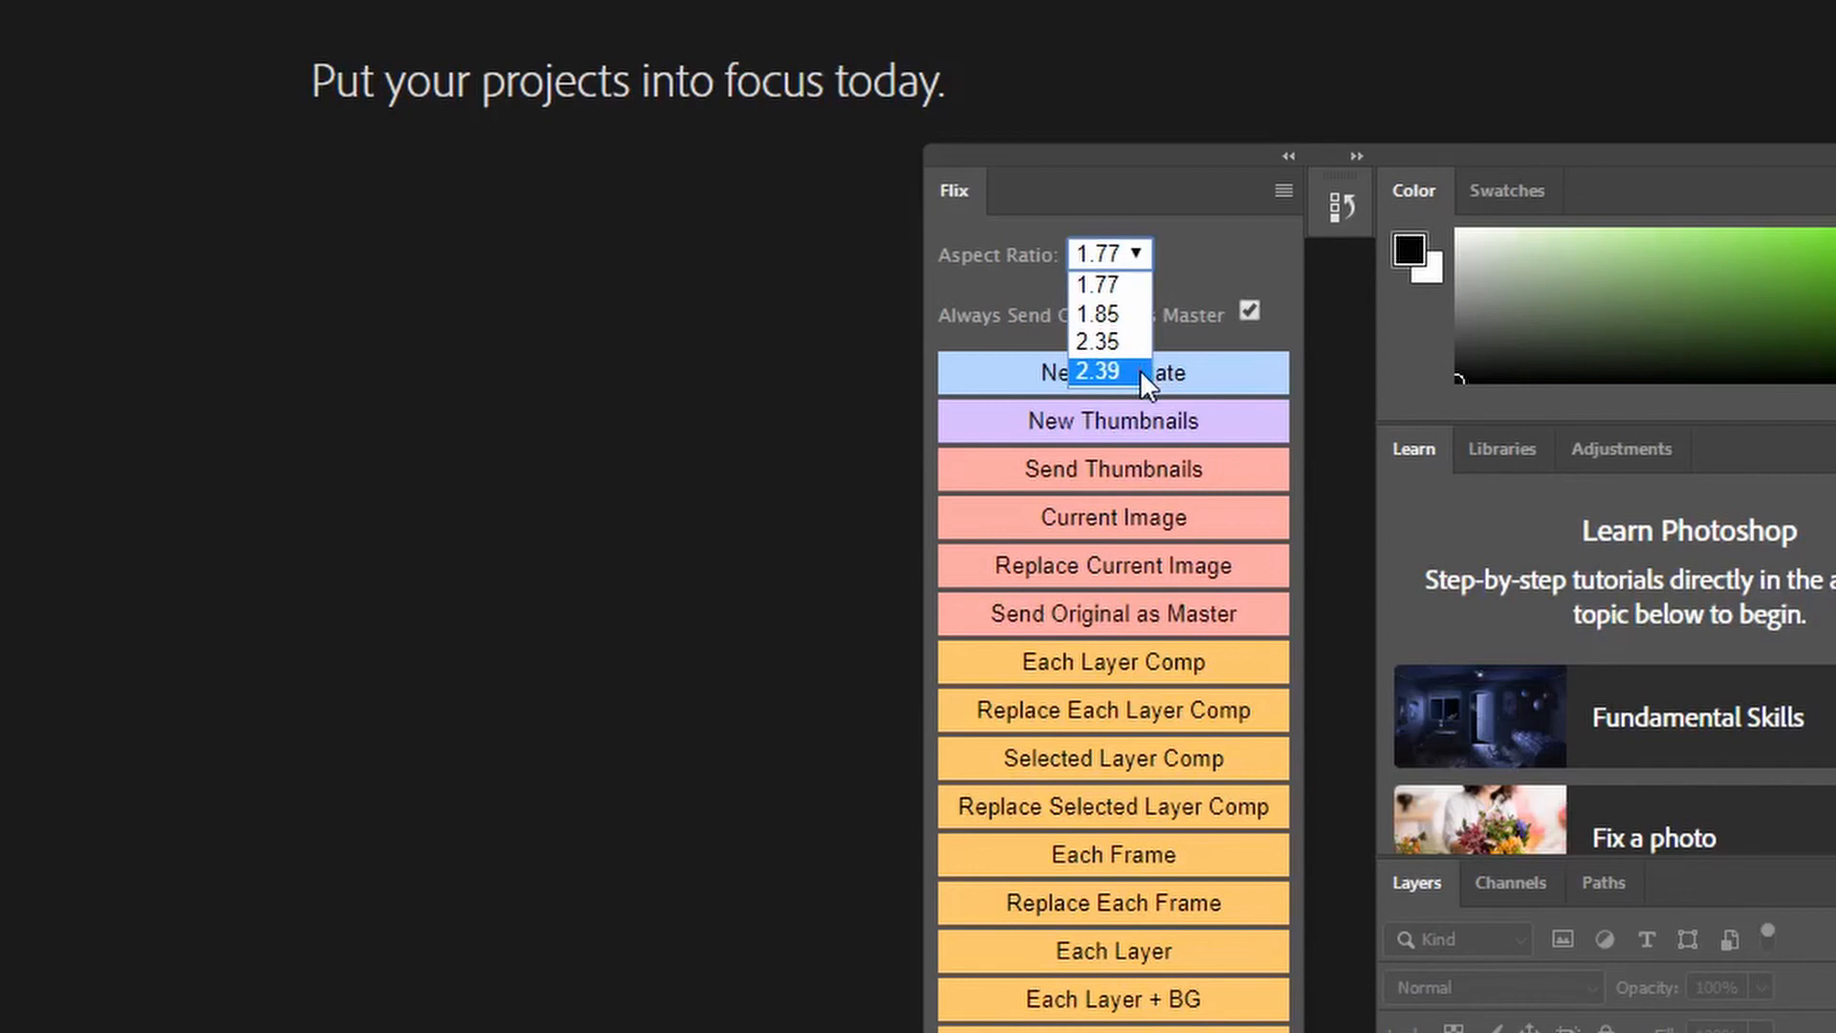
left_click(1140, 369)
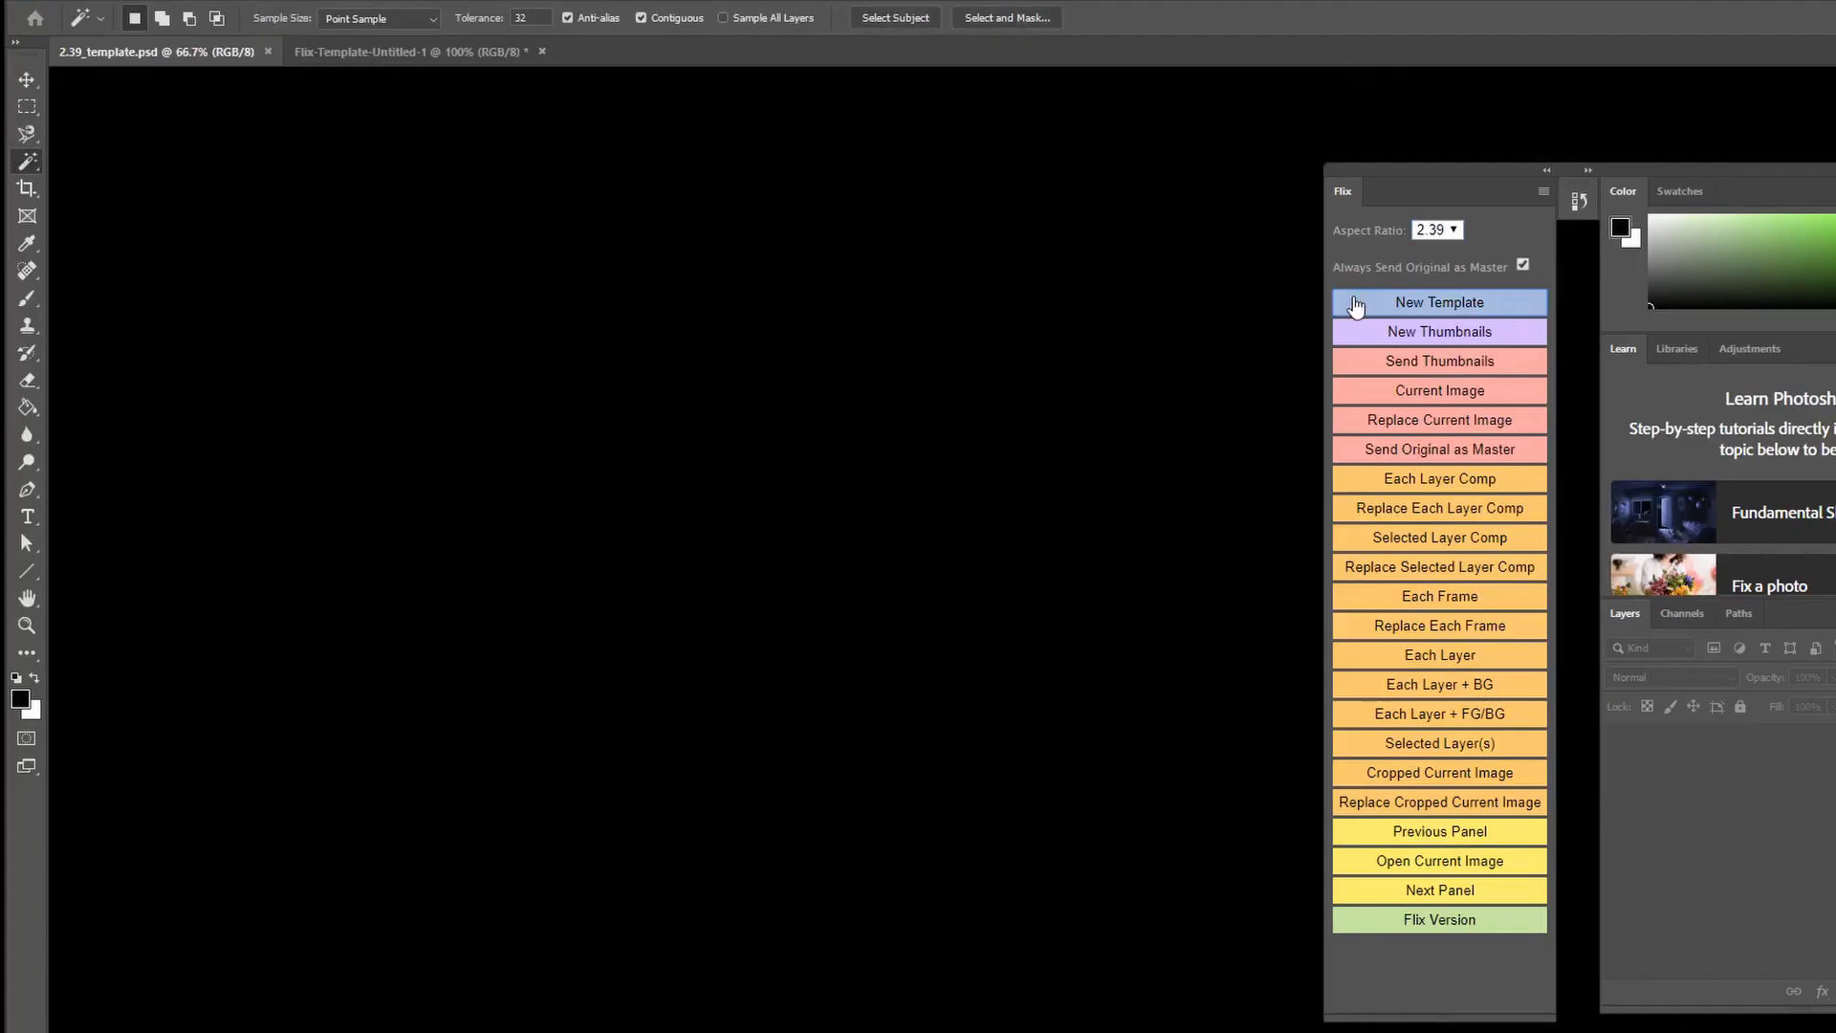
left_click(1356, 305)
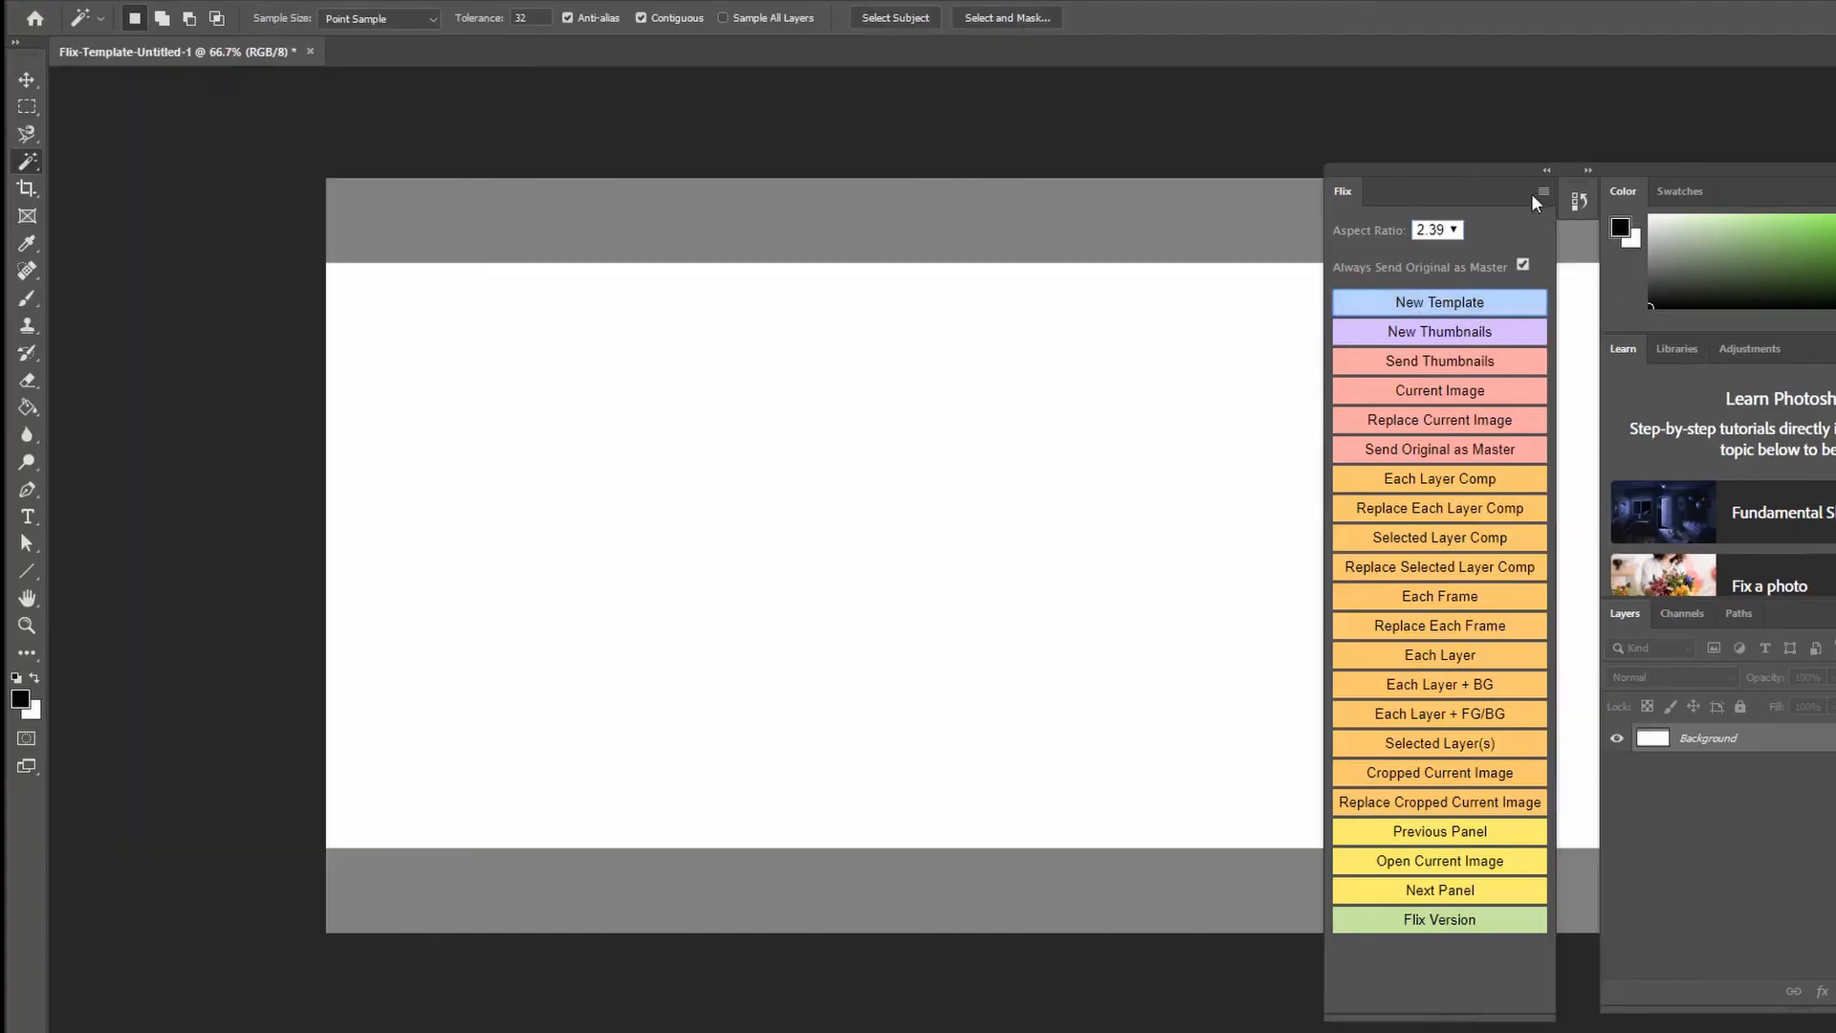
left_click_drag(1510, 171, 1700, 152)
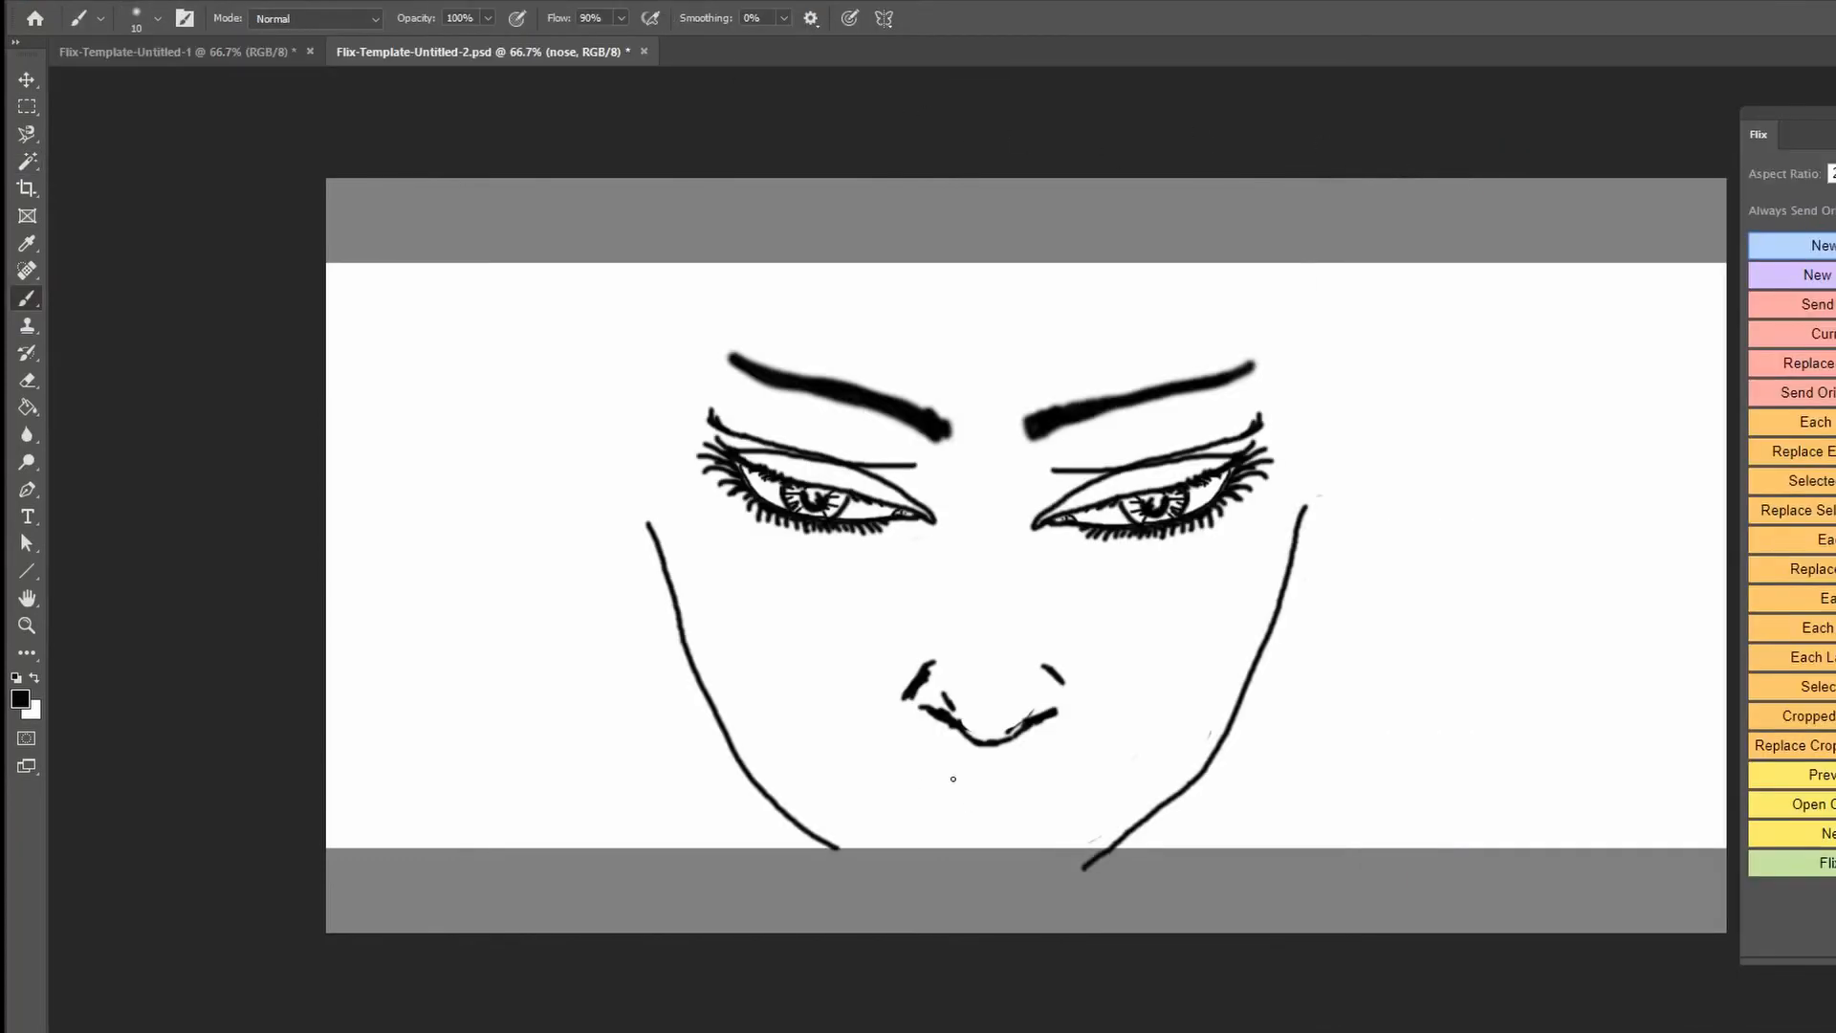
Step: Brush in the mouth below the nose and long strands of hair down both sides of the face
mouse_move(964, 796)
left_mouse_down()
mouse_move(1065, 793)
mouse_move(880, 803)
left_mouse_up()
left_click_drag(1052, 798, 1098, 798)
left_click_drag(690, 266, 586, 815)
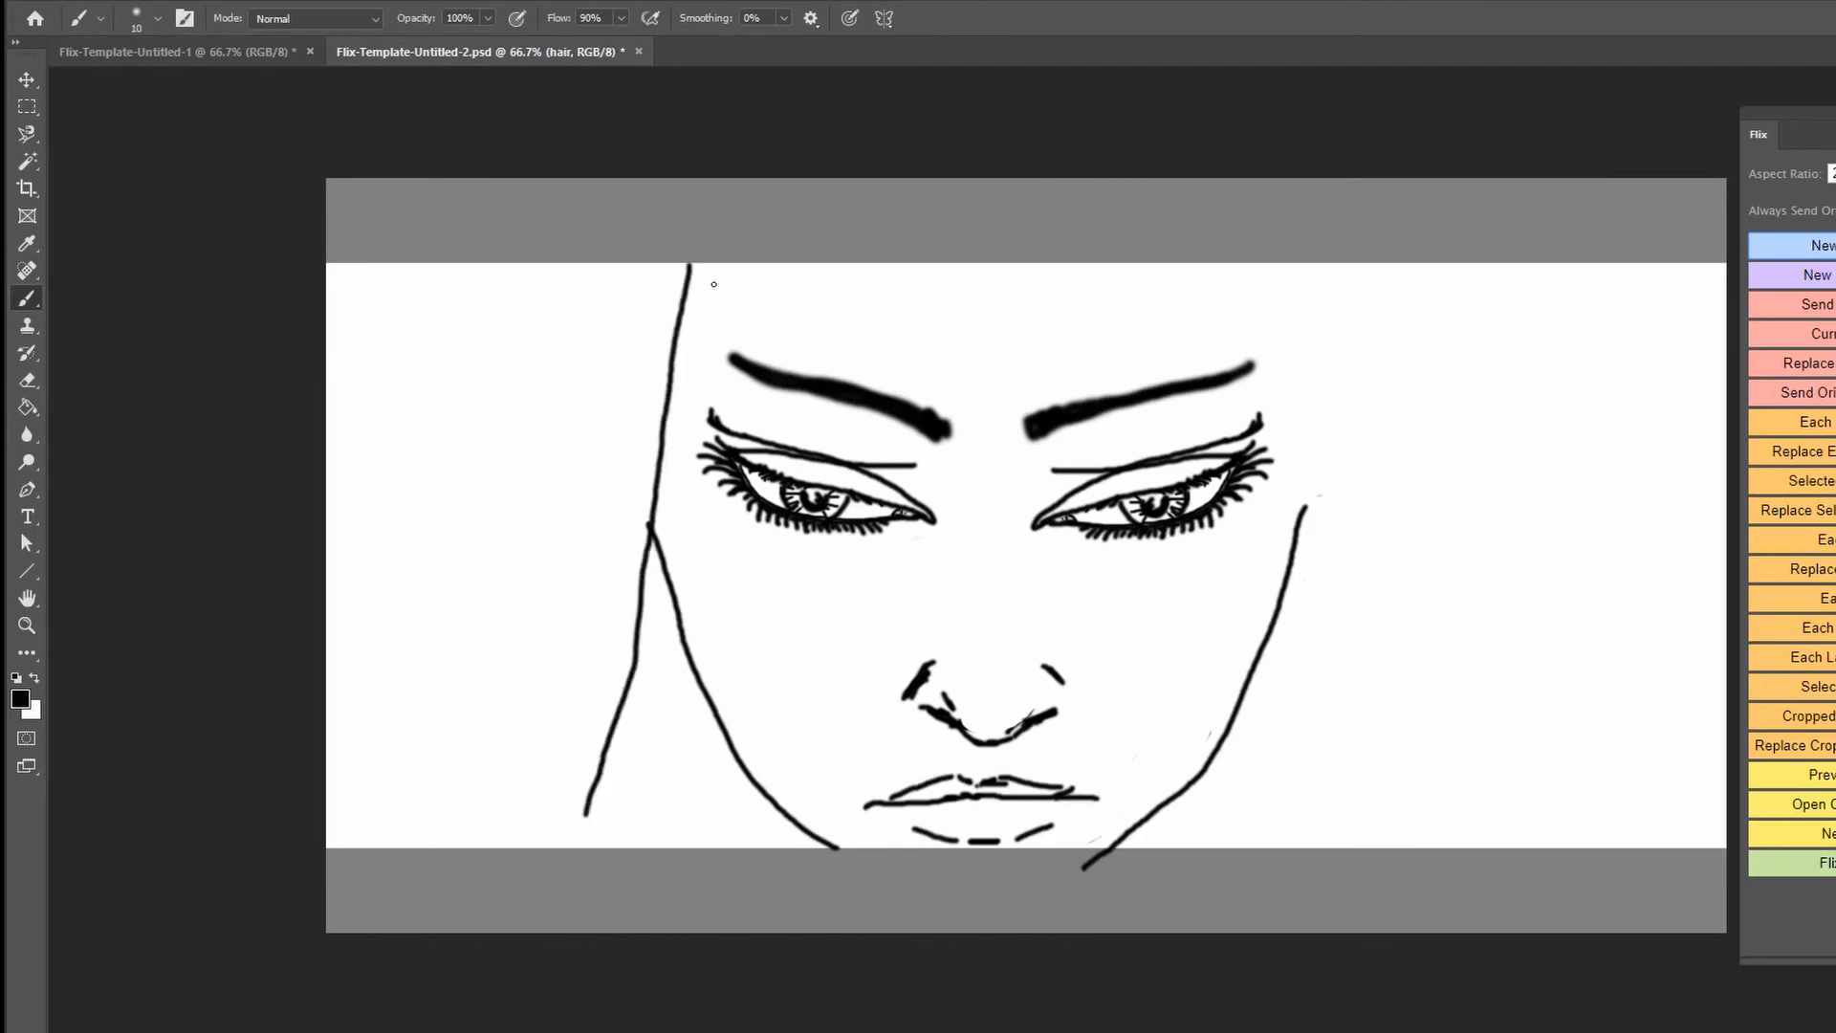
left_click_drag(766, 266, 617, 614)
left_click_drag(596, 266, 560, 660)
mouse_move(561, 265)
left_mouse_down()
mouse_move(527, 488)
mouse_move(545, 840)
left_mouse_up()
left_click_drag(1196, 264, 1332, 799)
left_click_drag(1245, 264, 1294, 804)
left_click_drag(1338, 263, 1393, 829)
left_click_drag(1390, 265, 1435, 589)
left_click_drag(1441, 481, 1393, 858)
left_click_drag(660, 555, 586, 850)
left_click_drag(675, 570, 630, 873)
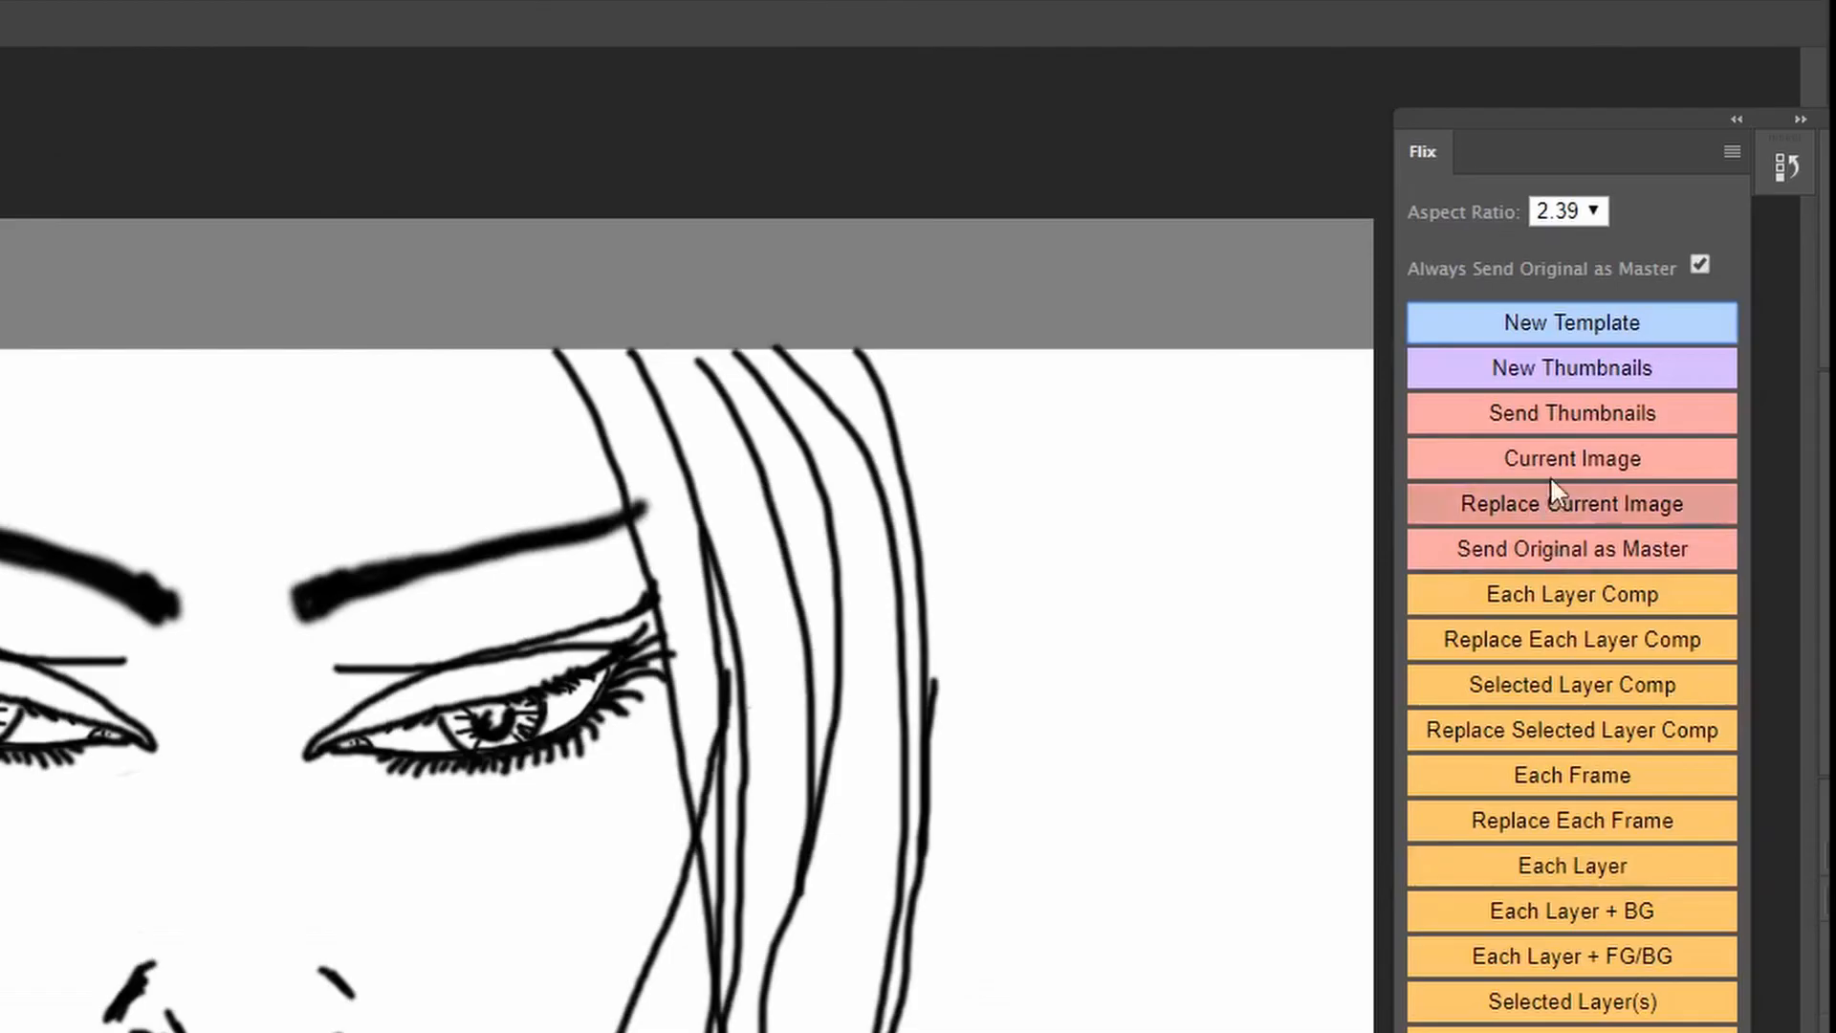
Step: Send the current face drawing from Photoshop to the Flix revision as a panel
left_click(1552, 463)
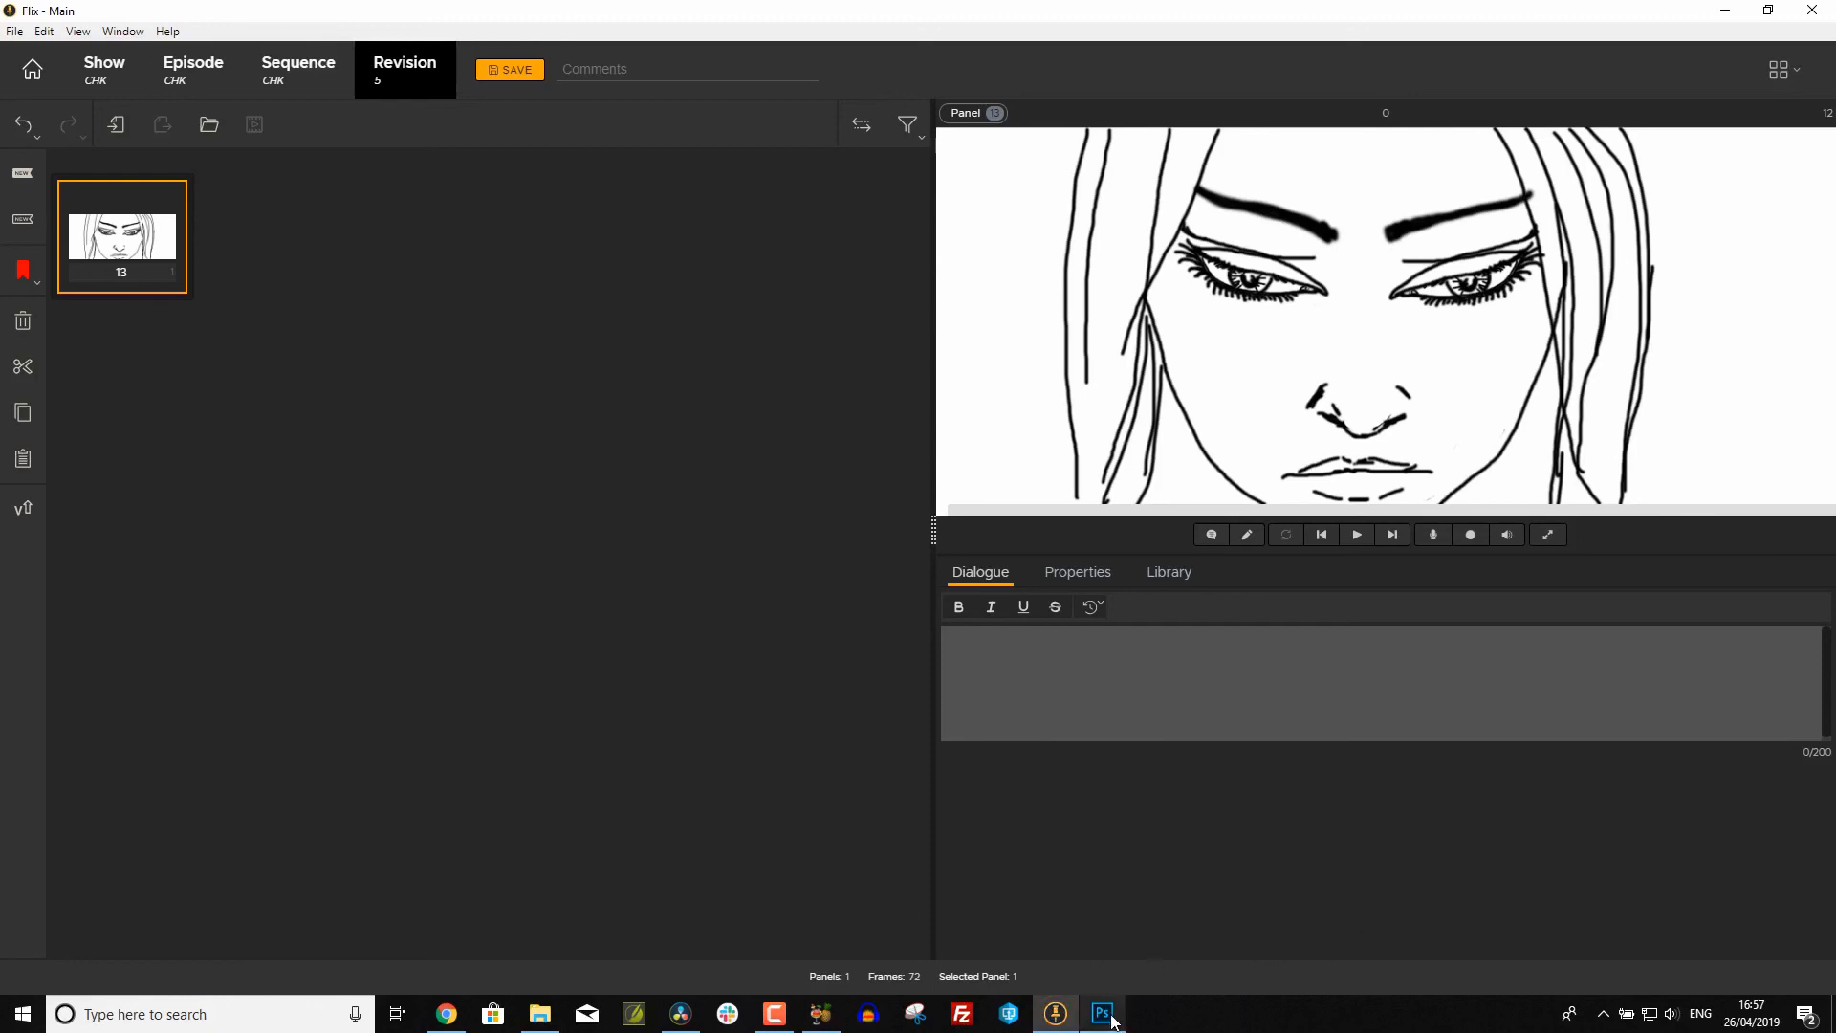
mouse_move(1112, 1022)
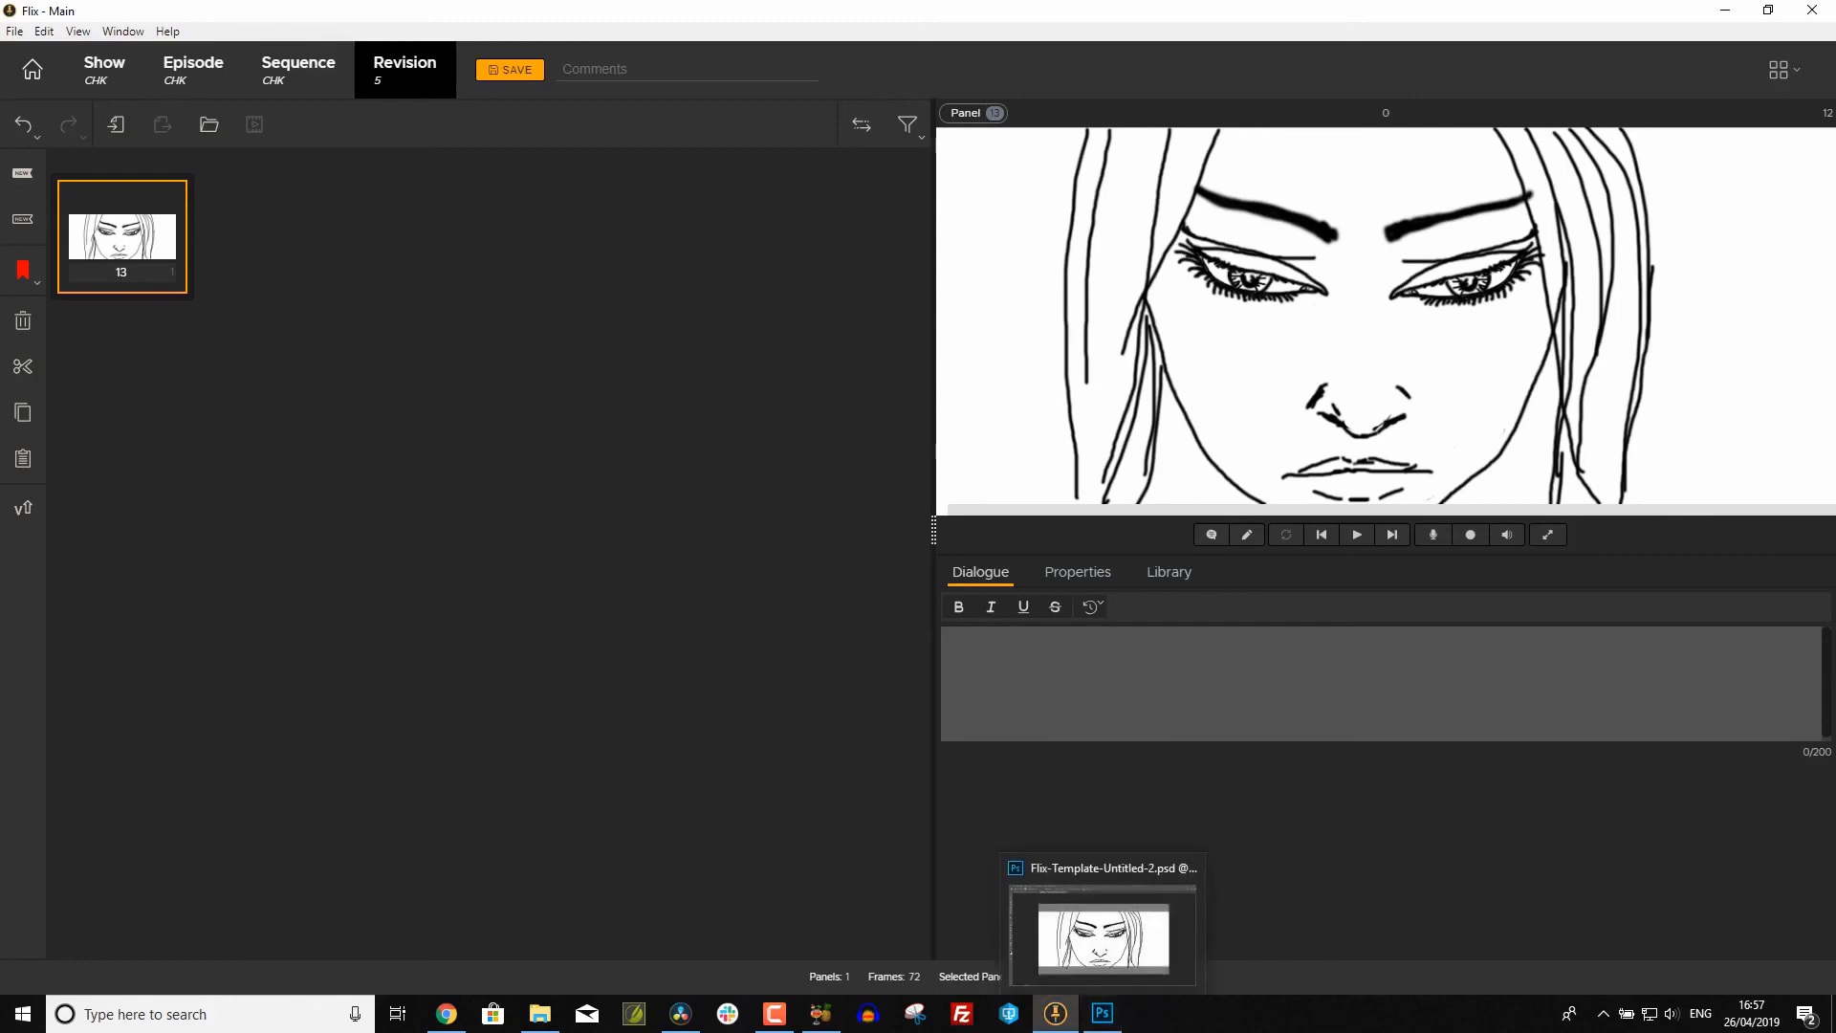